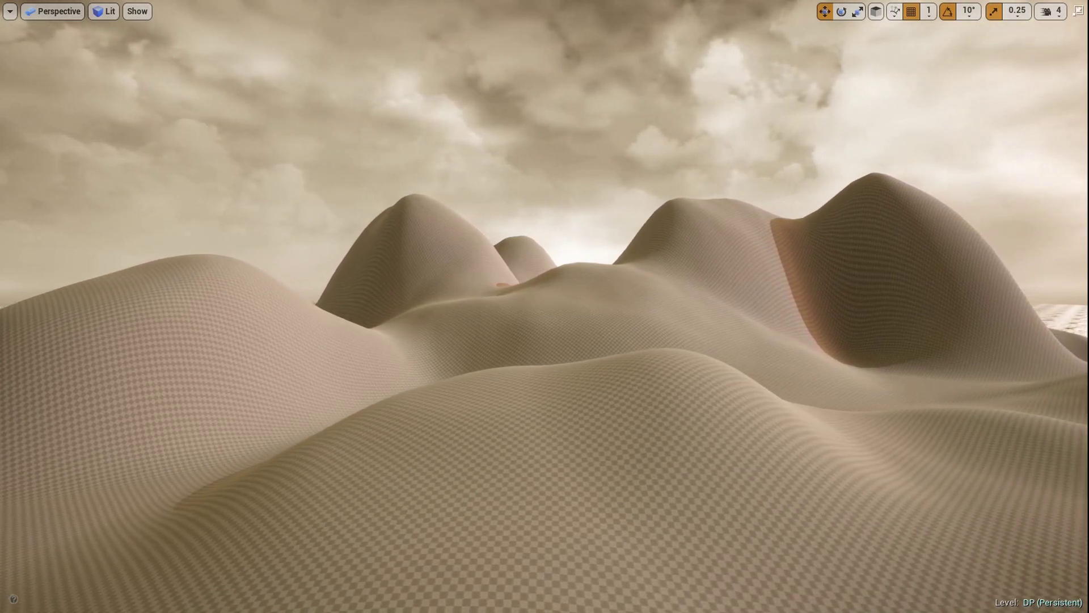
right_drag(545, 306, 519, 306)
key(e)
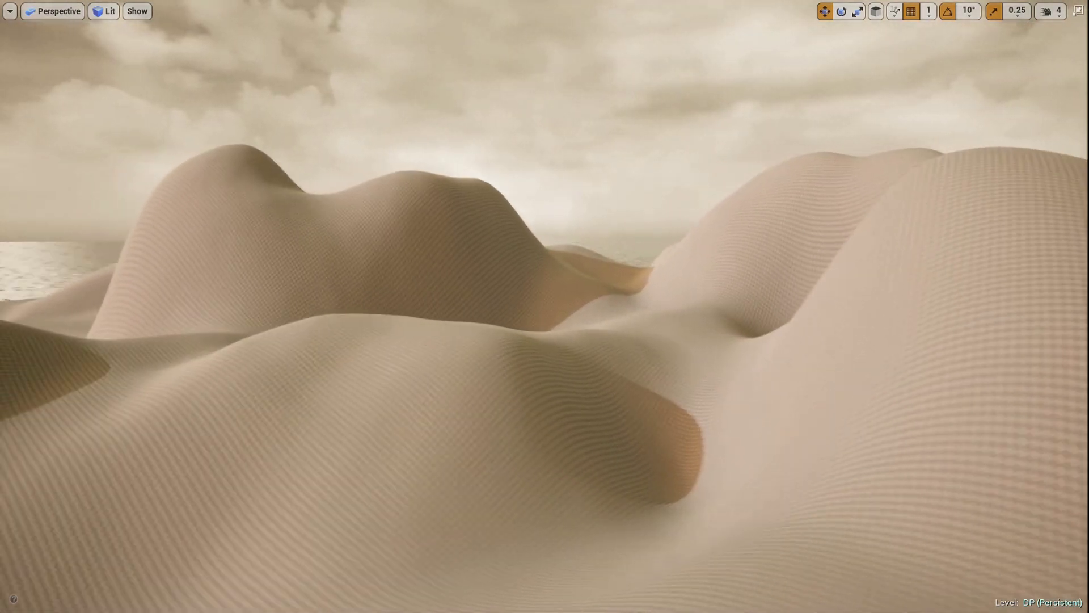
right_drag(640, 340, 640, 340)
right_drag(566, 391, 683, 382)
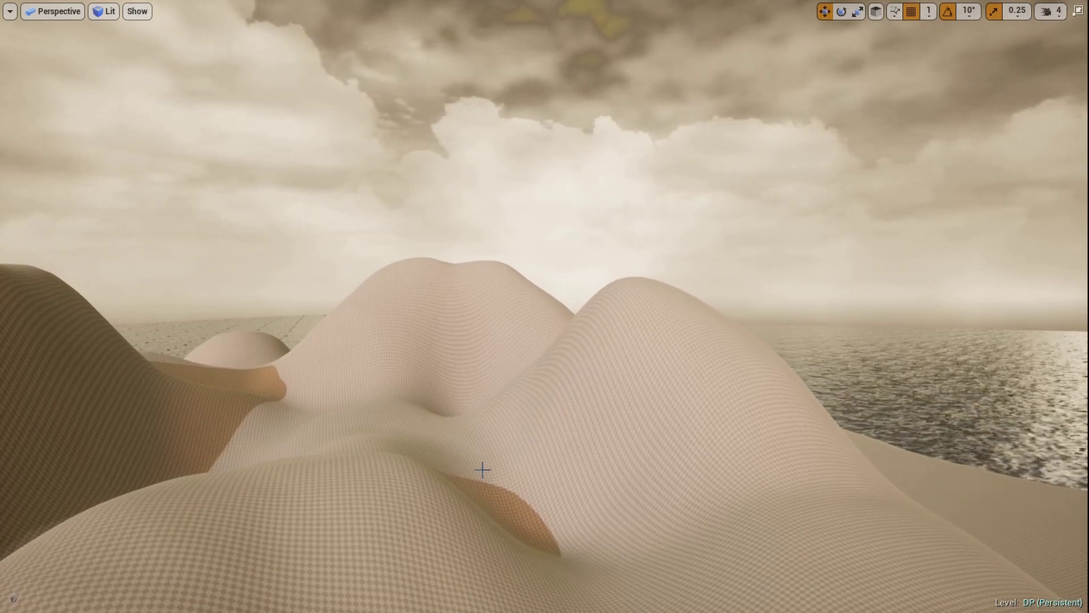
right_drag(482, 469, 482, 470)
- Leave the full-screen viewport and create a new material named Scape in the DP content folder
key(F11)
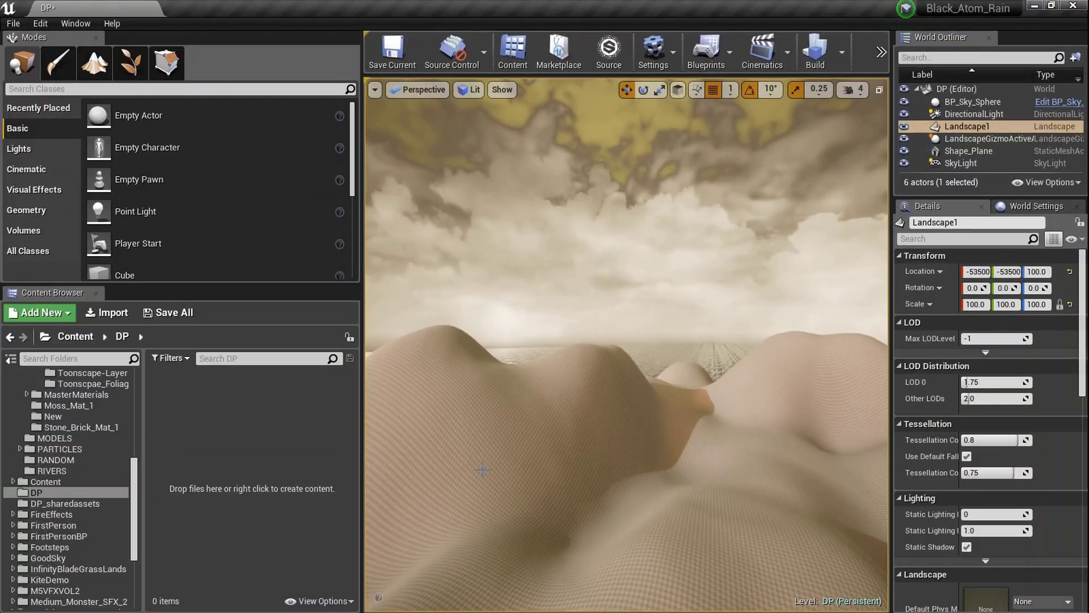
right_click(226, 419)
click(274, 194)
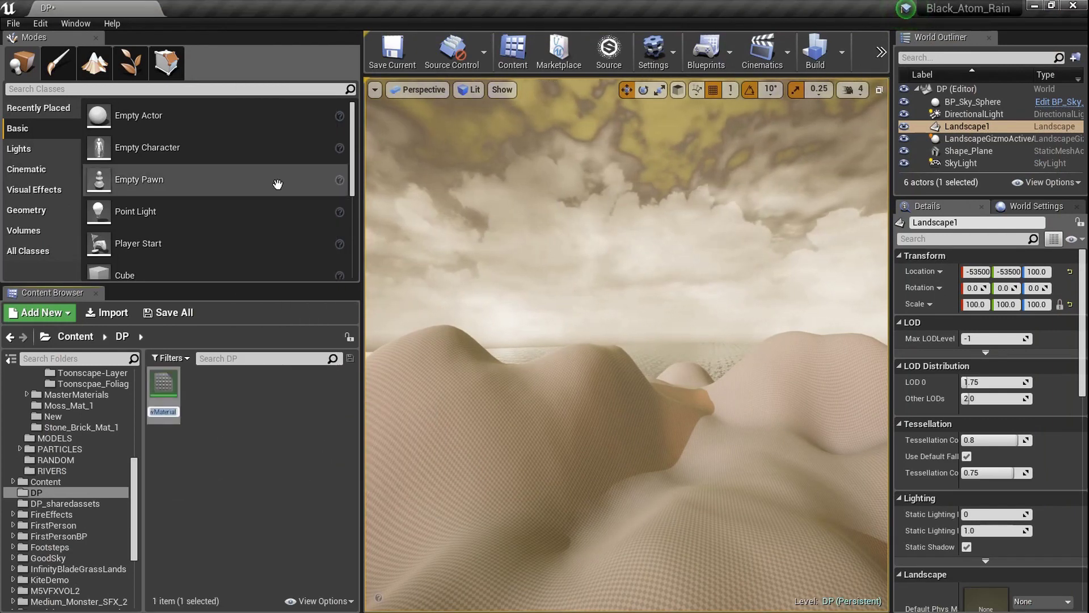
text(Scape)
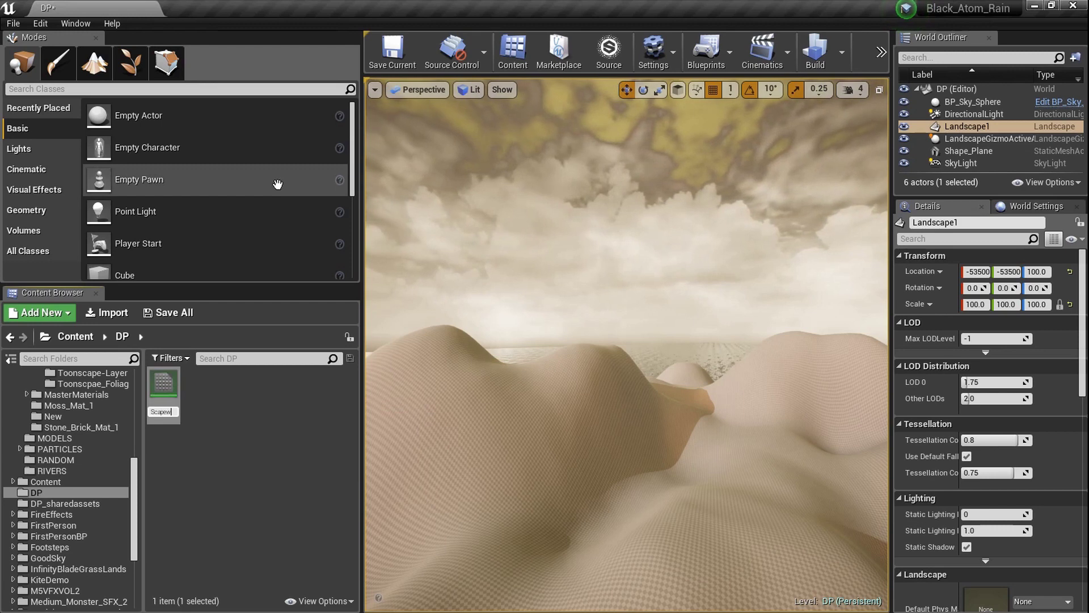
key(Return)
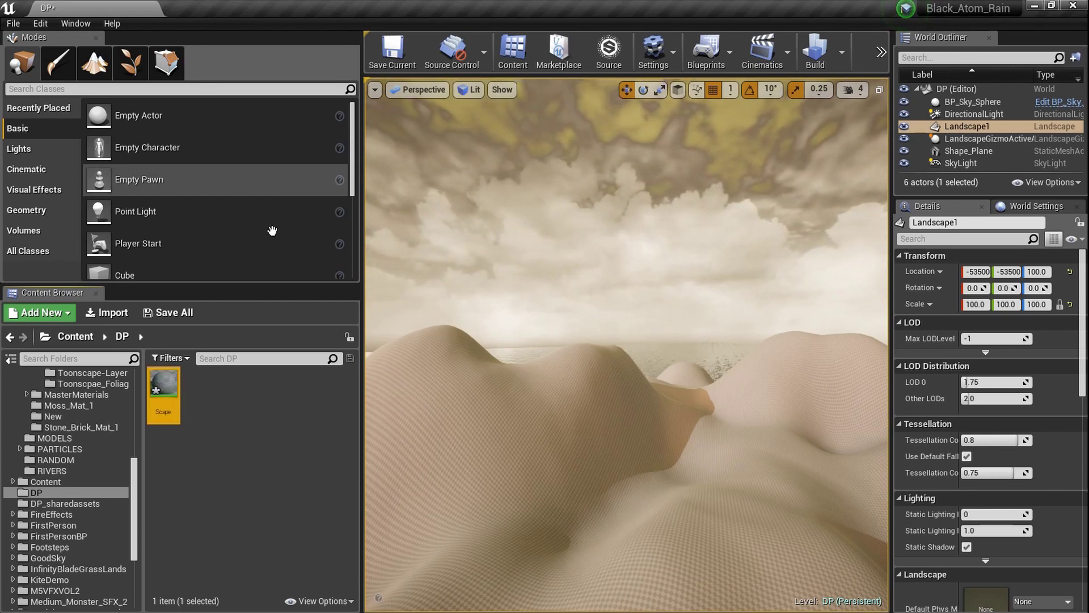
- Select the landscape in the level and assign the Scape material as its landscape material
click(470, 430)
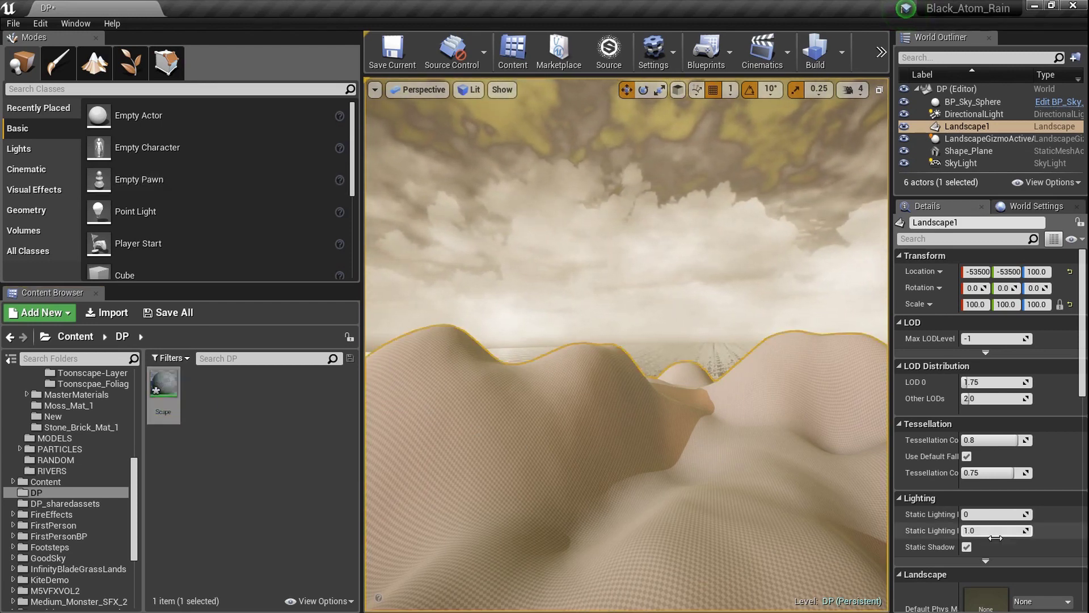
scroll(985, 529, down, 5)
scroll(989, 529, down, 2)
drag(161, 392, 975, 455)
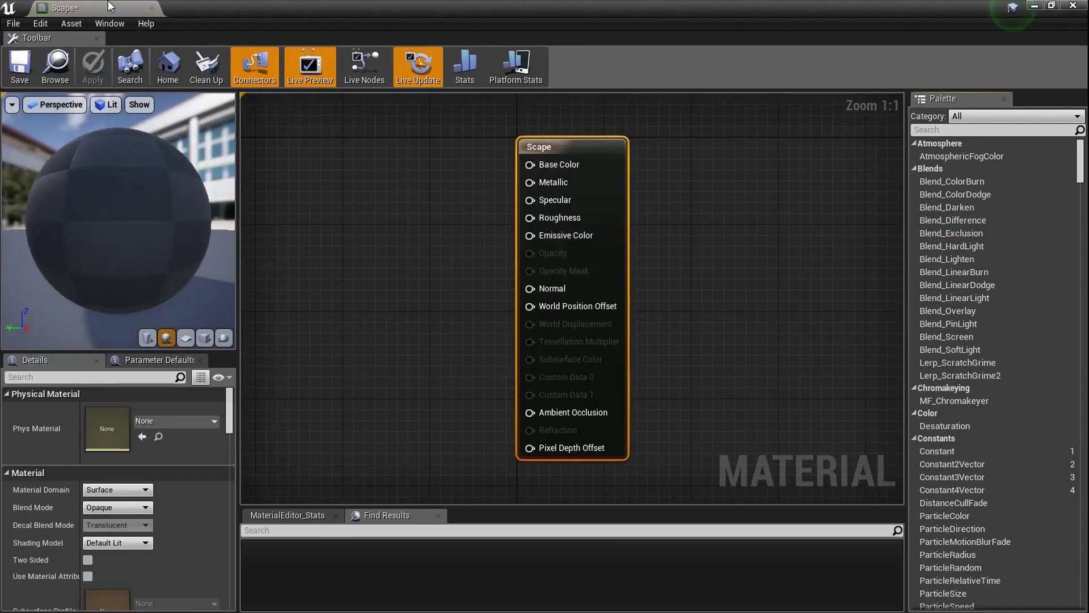
- Dock the Scape material editor beside the DP level tab and make room in the graph beside the result node
drag(108, 4, 257, 16)
right_drag(339, 215, 606, 233)
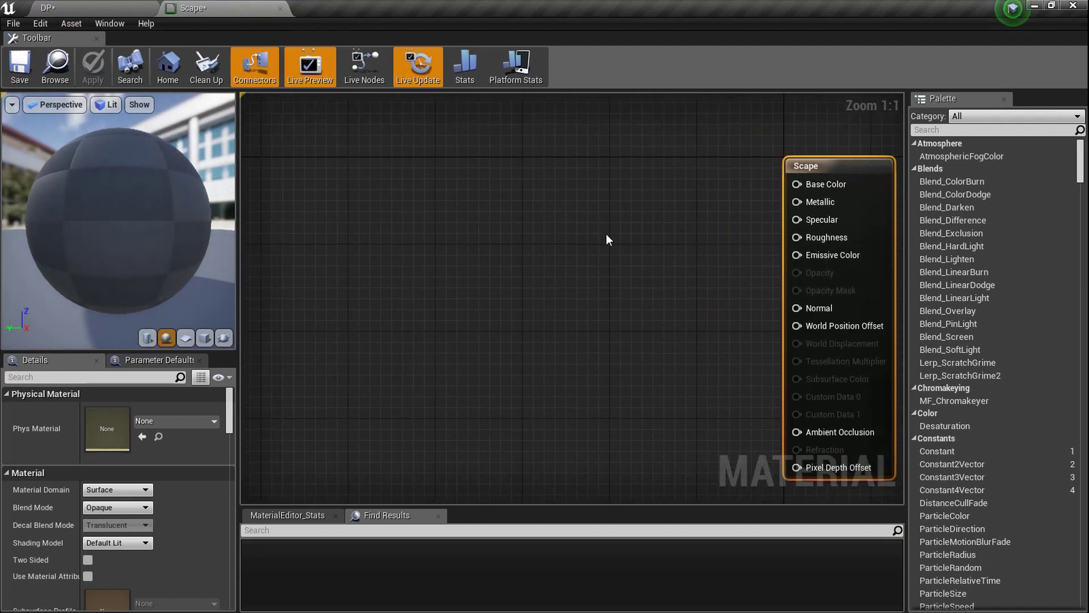
- Remove the trial three-component constant and add a vector parameter named Grass to the material graph
click(433, 226)
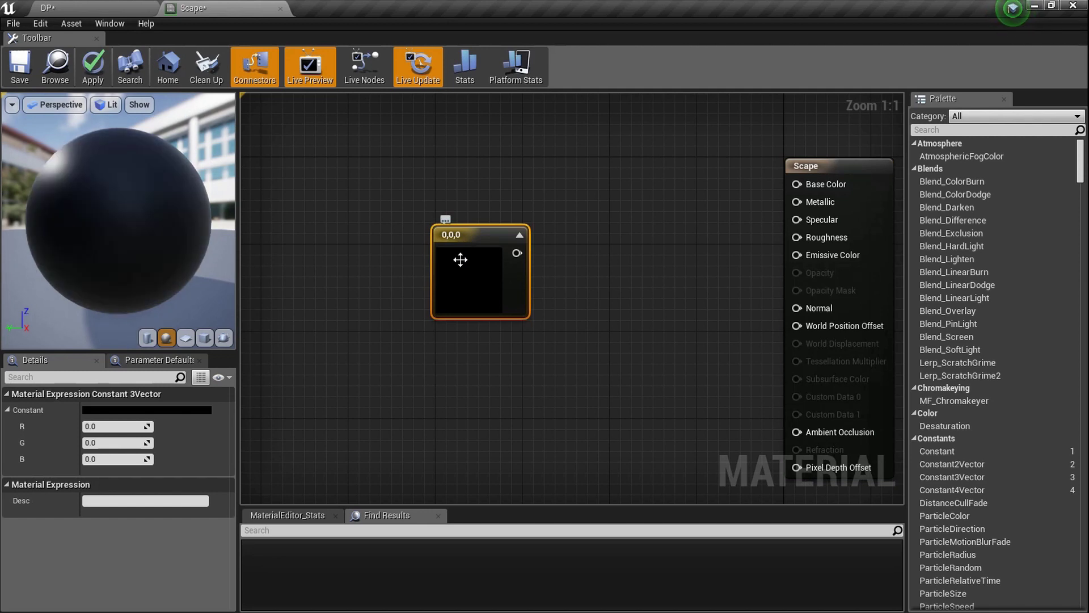
key(Delete)
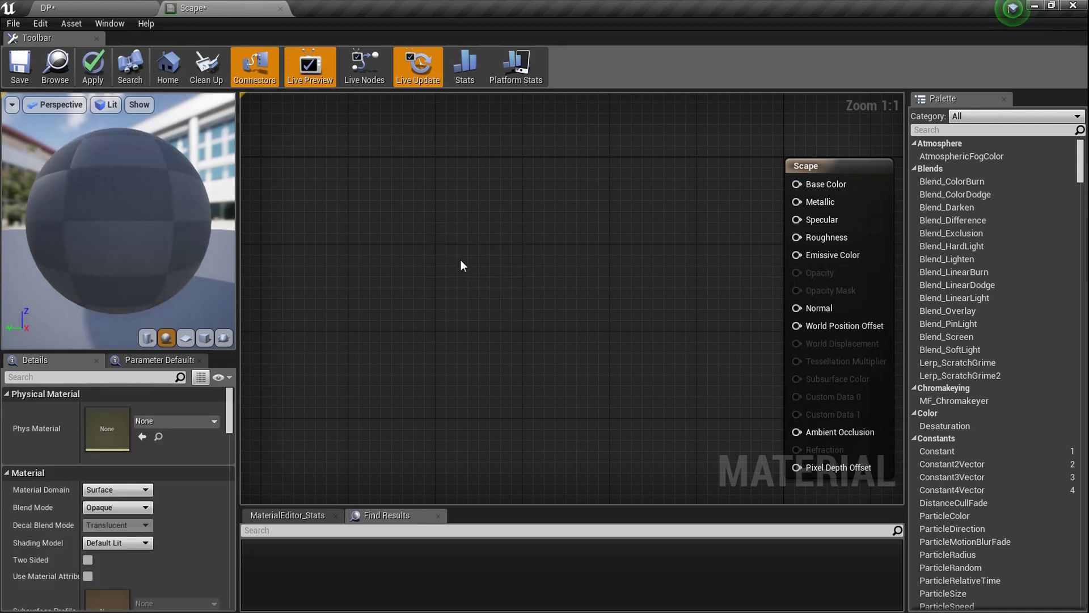
click(471, 234)
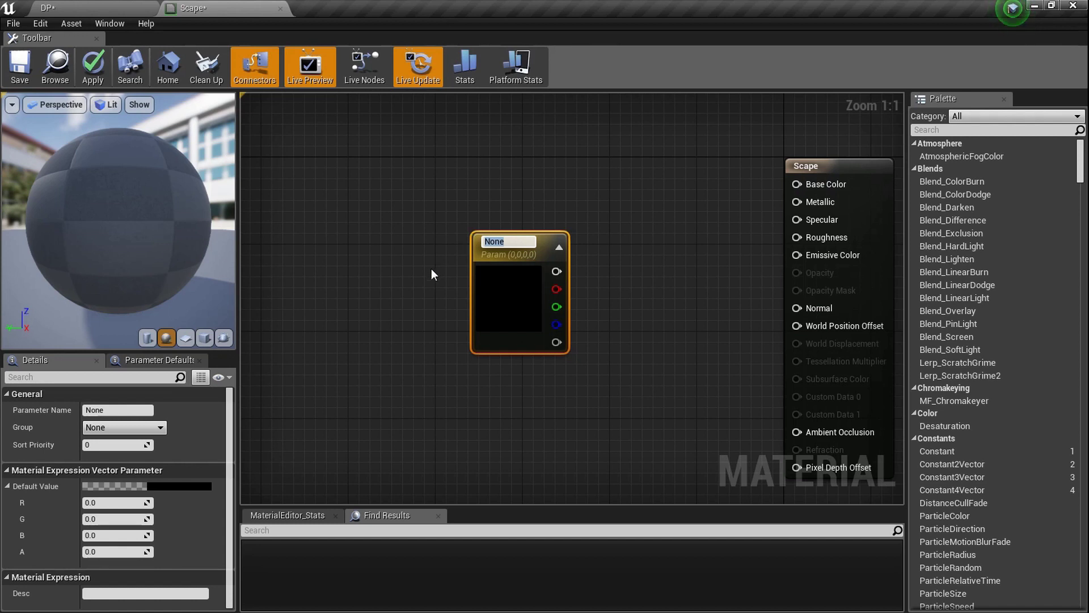
text(Grass)
key(Return)
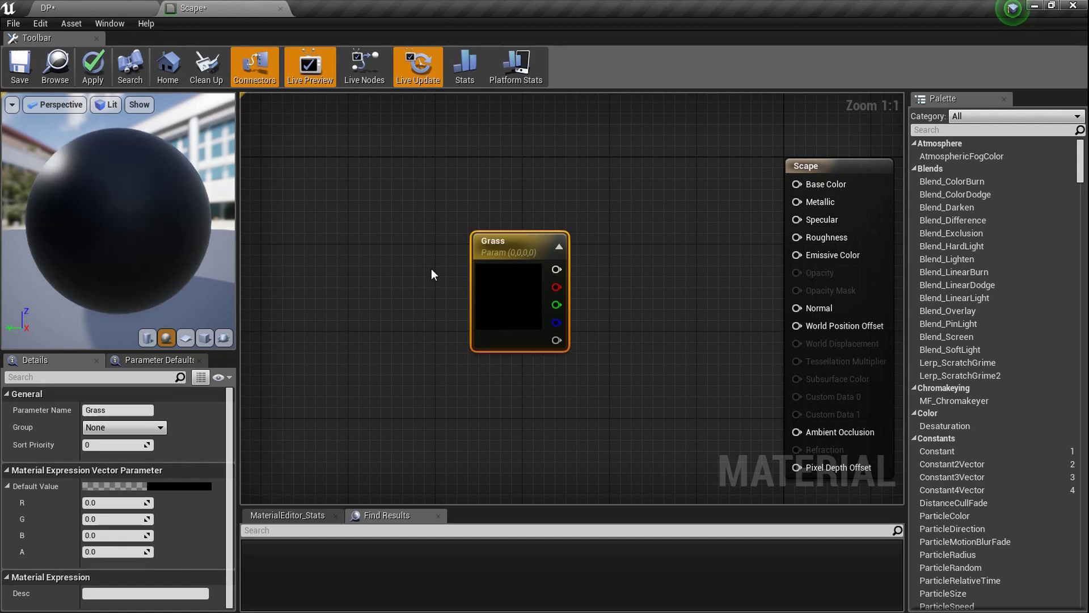
- Set the Grass parameter's default color to dark green, with R 0.044188, G 0.171875 and B 0
right_drag(471, 299, 477, 357)
double_click(510, 344)
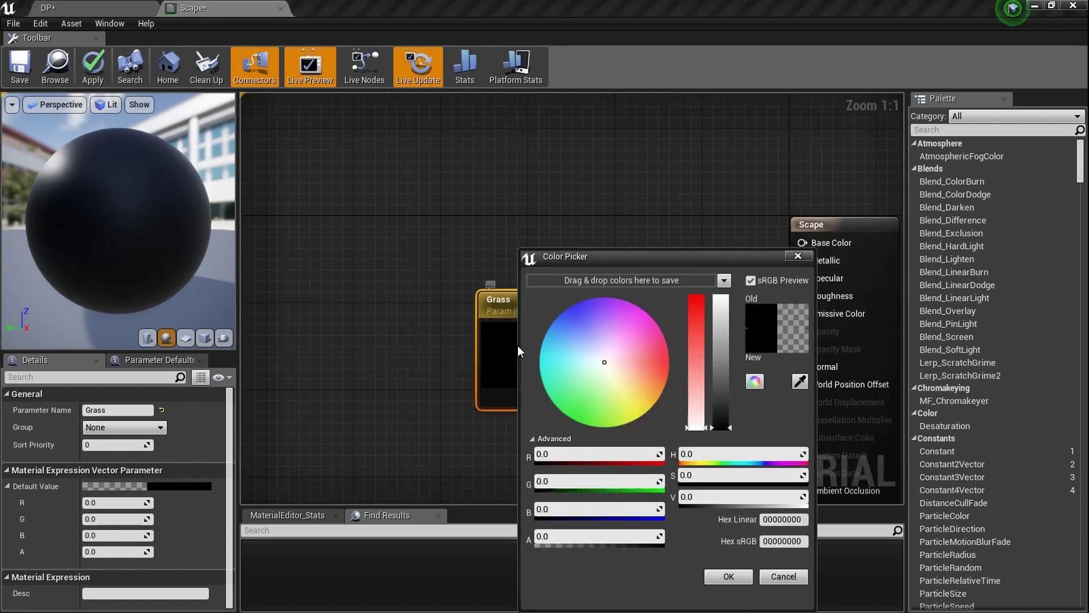
mouse_move(609, 361)
mouse_down()
mouse_move(593, 433)
mouse_move(627, 404)
mouse_move(586, 432)
mouse_up()
click(727, 404)
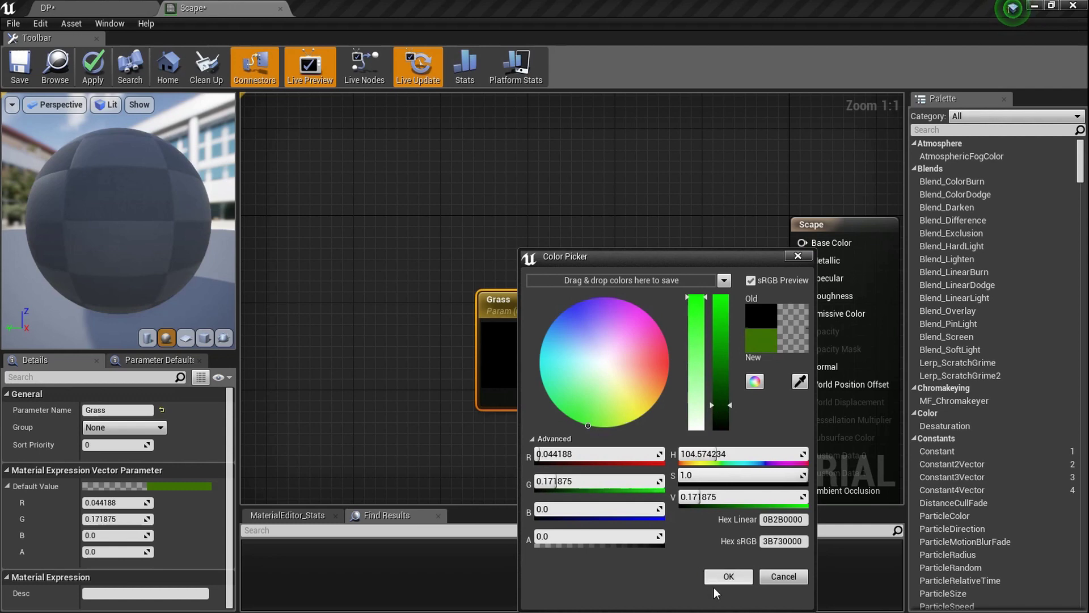
click(717, 578)
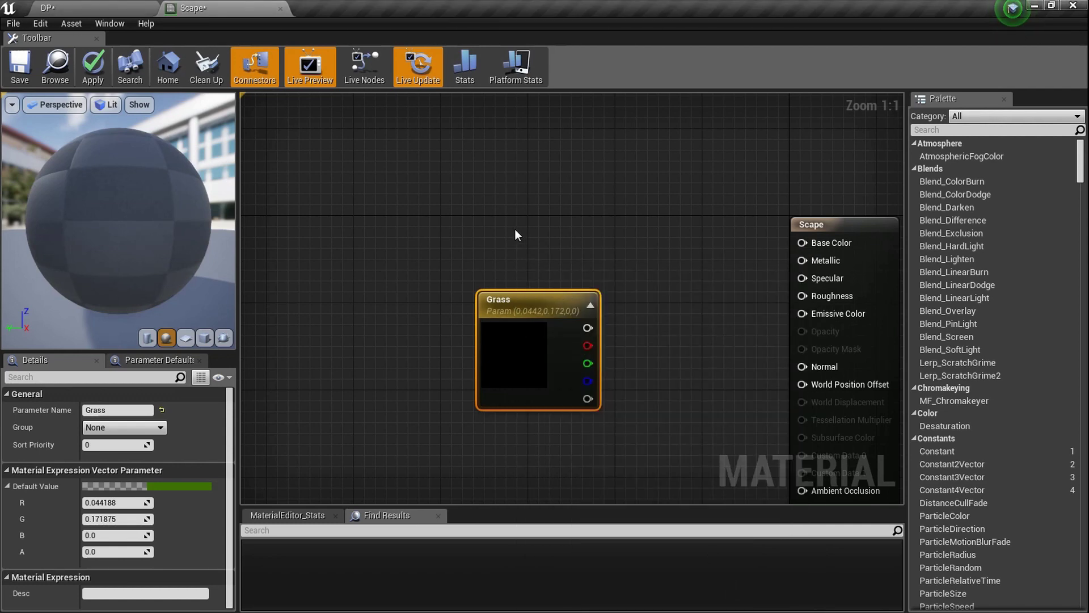
- Add a second vector parameter above the Grass node and name it Dirt
click(510, 211)
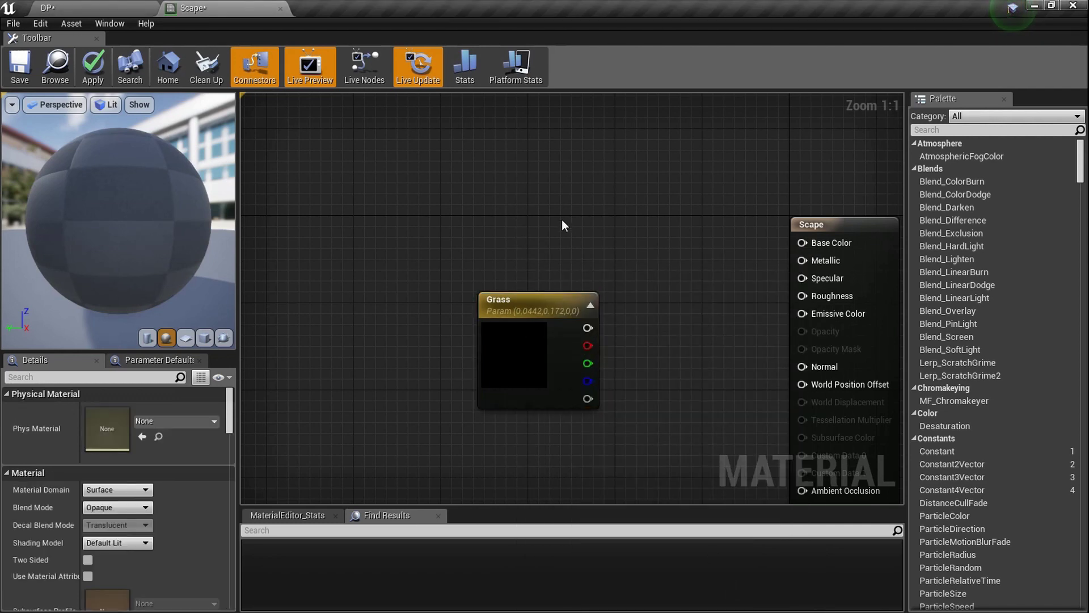
click(525, 196)
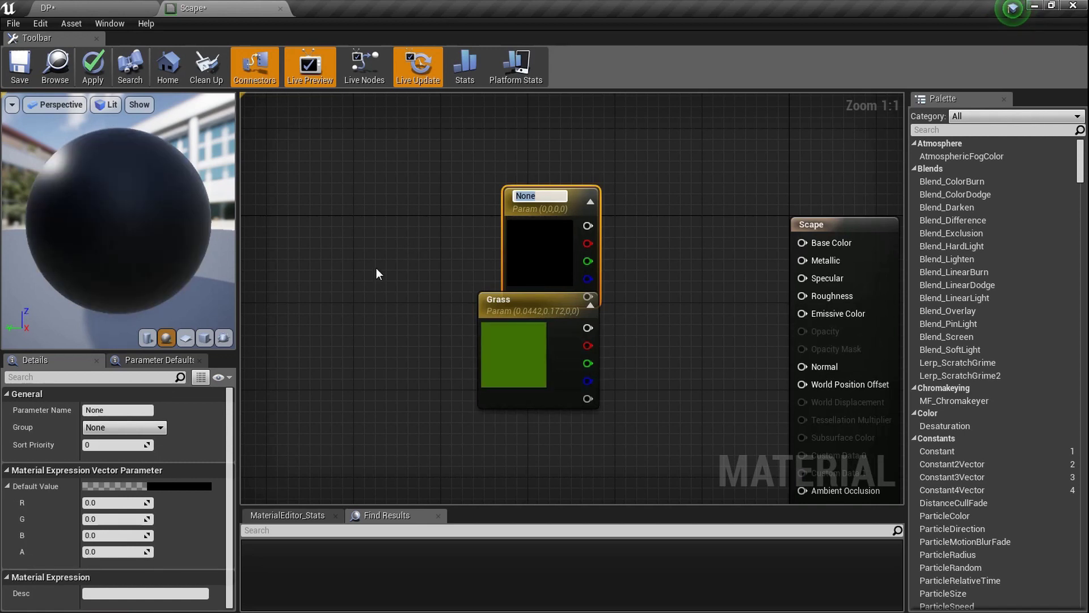
text(Dirt)
key(Return)
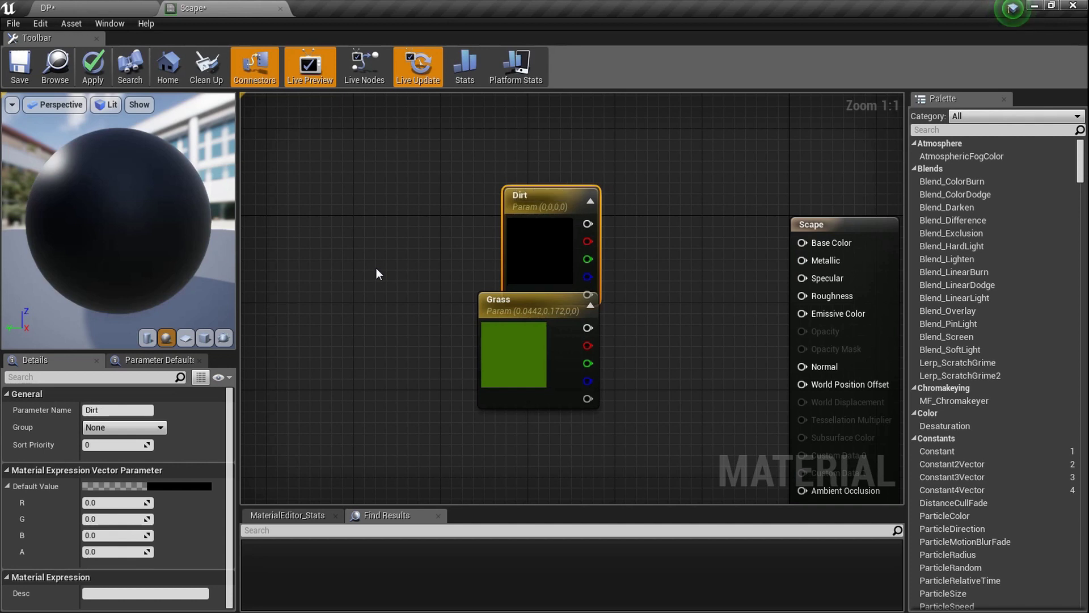
- Set the Dirt parameter's default color to dark brown, with R 0.067708, G 0.036793 and B 0
double_click(522, 255)
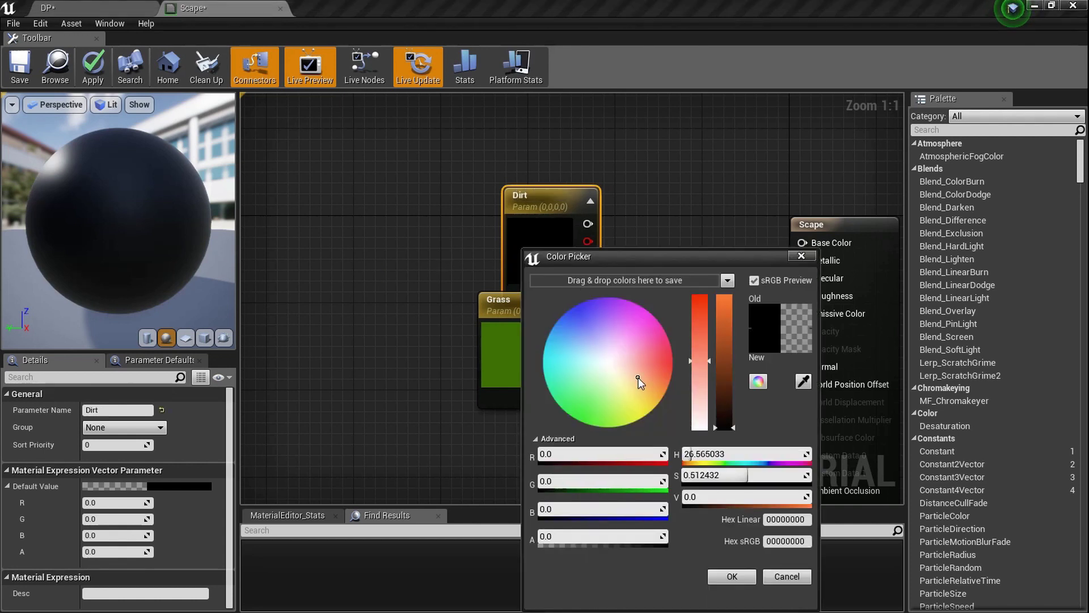
click(663, 397)
drag(713, 412, 719, 421)
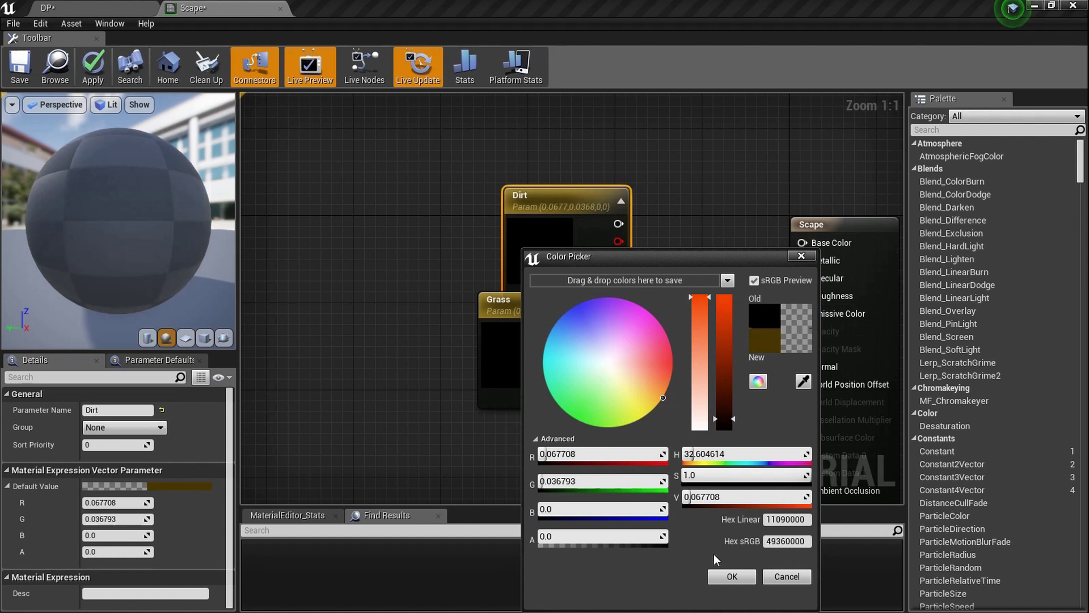
click(732, 577)
- Arrange the two color parameters in a column, with Dirt above Grass, away from the Scape result node
drag(583, 401, 449, 413)
drag(553, 289, 388, 247)
drag(409, 333, 404, 326)
- Add a WorldAlignedBlend node below the Grass parameter
right_drag(406, 382, 420, 323)
right_click(407, 418)
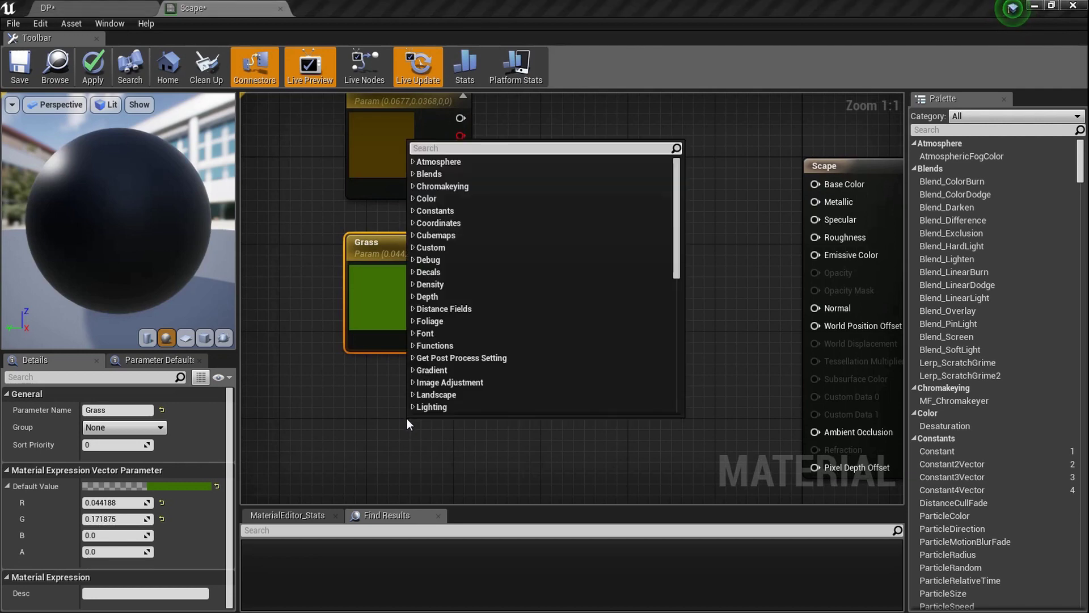
text(worlda)
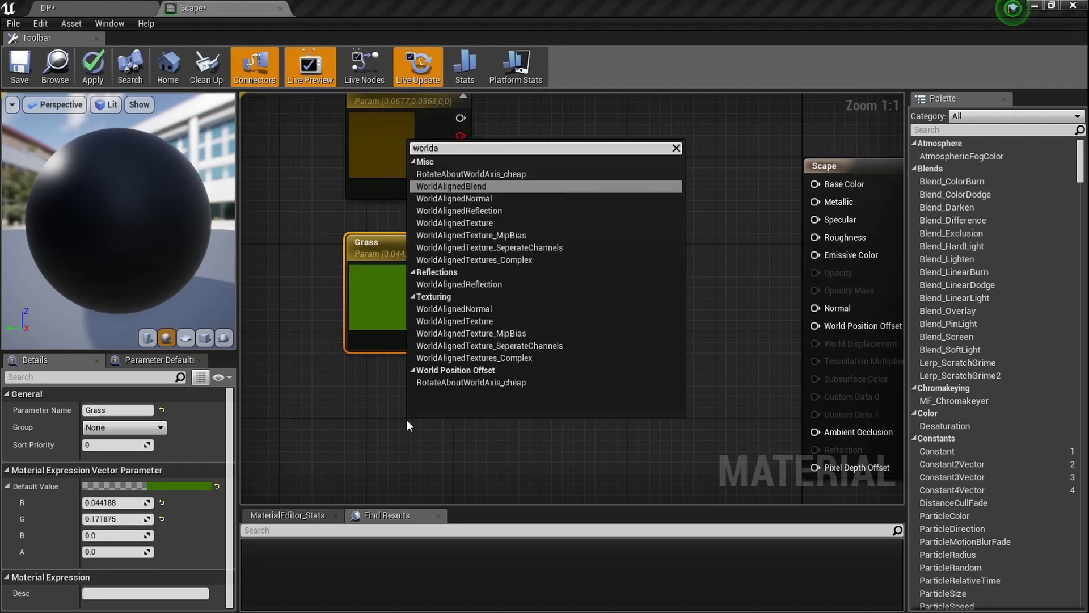
key(Return)
- Line up WorldAlignedBlend under the color parameters and move all three nodes farther from the Scape result node
right_drag(460, 409, 438, 372)
drag(483, 394, 401, 377)
scroll(440, 340, down, 5)
drag(425, 263, 360, 283)
scroll(372, 357, up, 5)
scroll(492, 316, down, 3)
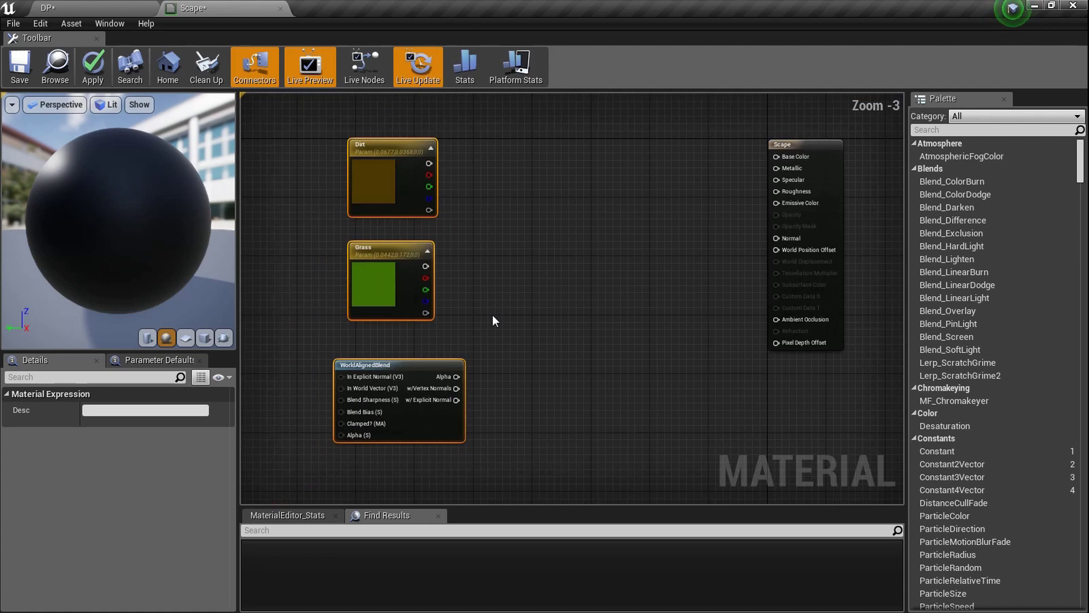
scroll(468, 365, up, 3)
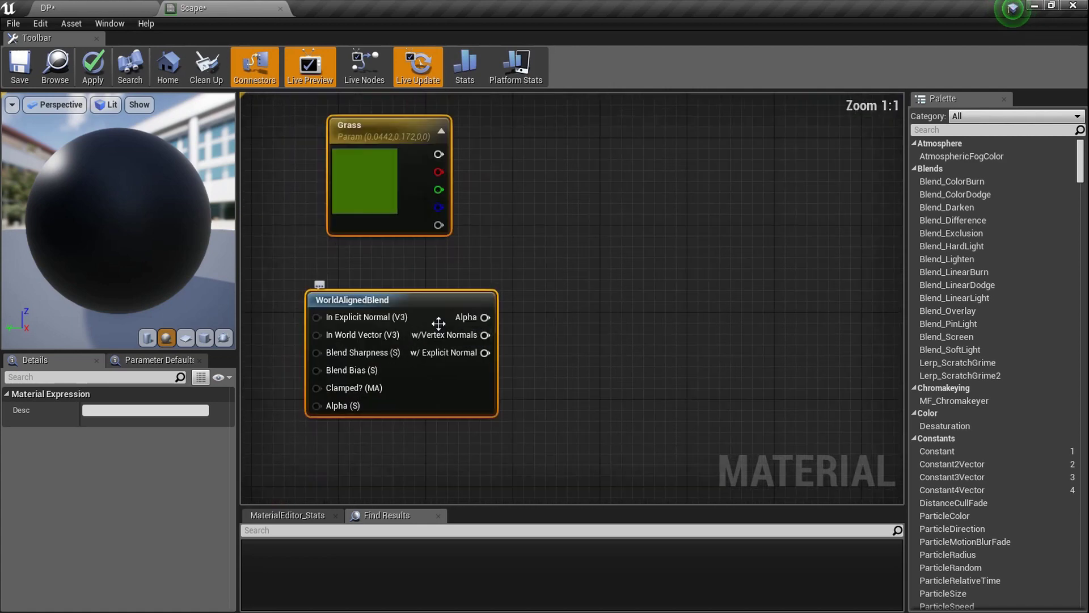
- Add two constant nodes and connect them to the Blend Sharpness and Blend Bias inputs of WorldAlignedBlend
right_drag(437, 323, 564, 341)
scroll(564, 340, up, 7)
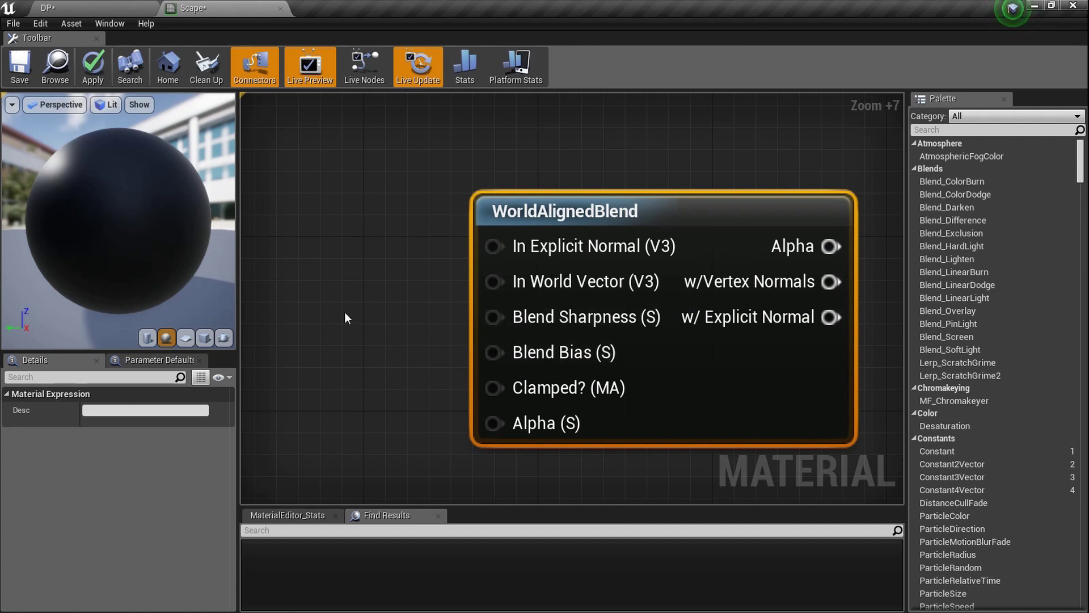
click(308, 273)
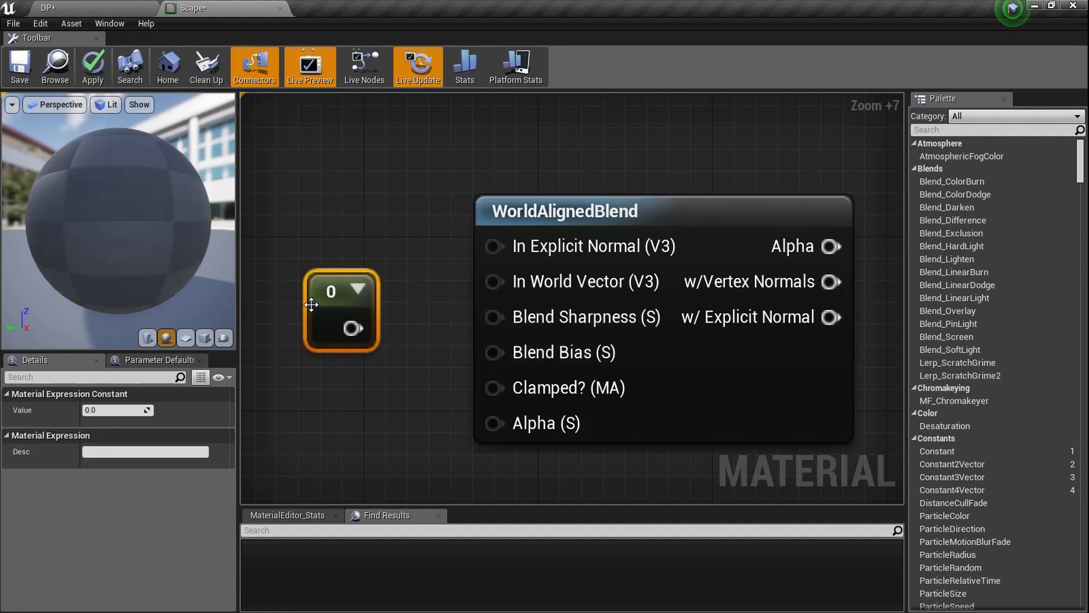
click(315, 372)
drag(360, 426, 369, 336)
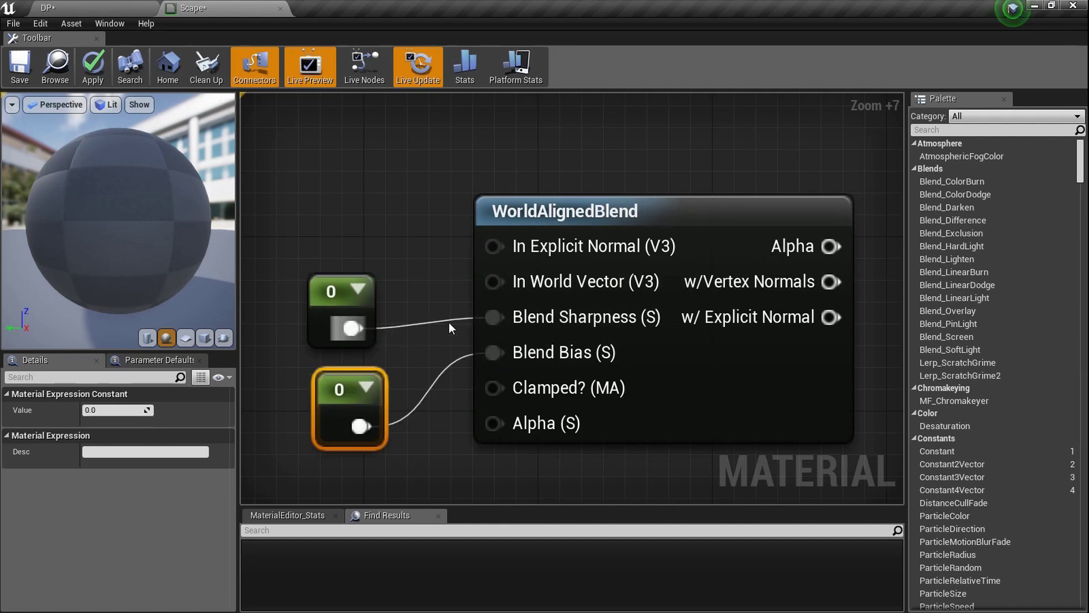
- Review the layout of the Dirt, Grass and WorldAlignedBlend nodes relative to the Scape result node
scroll(498, 307, down, 5)
right_drag(613, 259, 480, 316)
scroll(480, 315, down, 3)
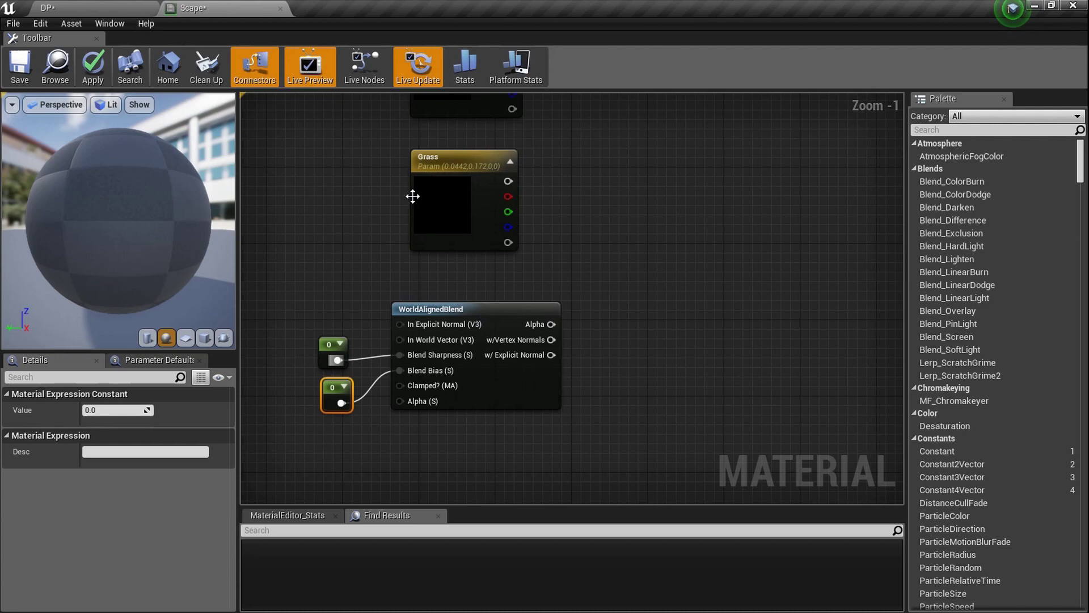
right_drag(410, 196, 361, 288)
right_drag(477, 182, 460, 245)
scroll(458, 209, down, 1)
drag(446, 203, 476, 198)
click(472, 254)
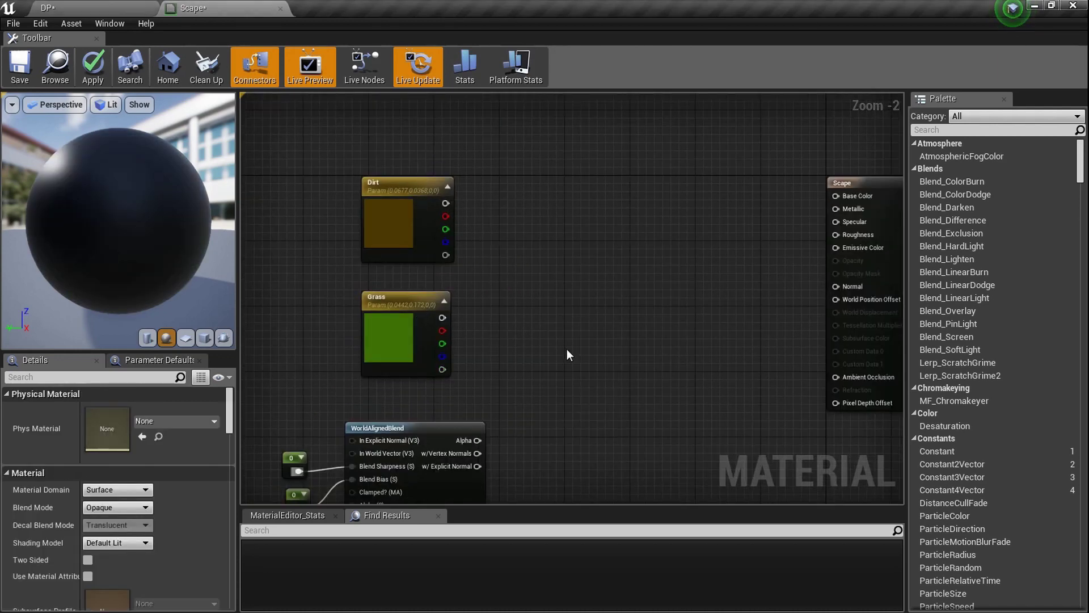
- Add a Lerp node beside WorldAlignedBlend and connect the w/Vertex Normals output to its Alpha input
scroll(408, 333, up, 2)
scroll(390, 354, up, 6)
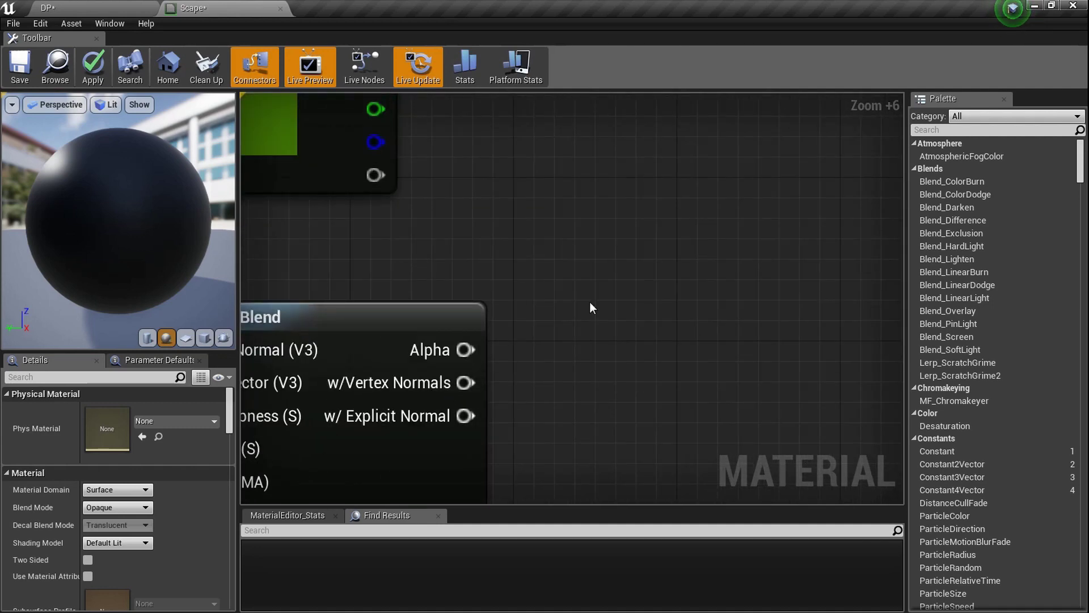
scroll(618, 297, down, 4)
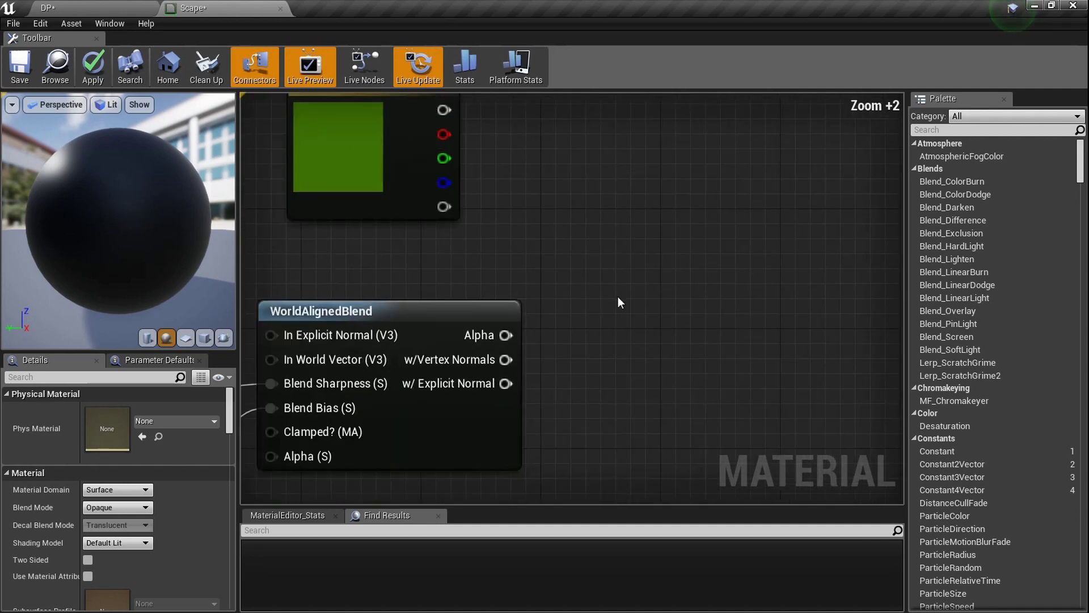
click(666, 285)
drag(505, 360, 612, 363)
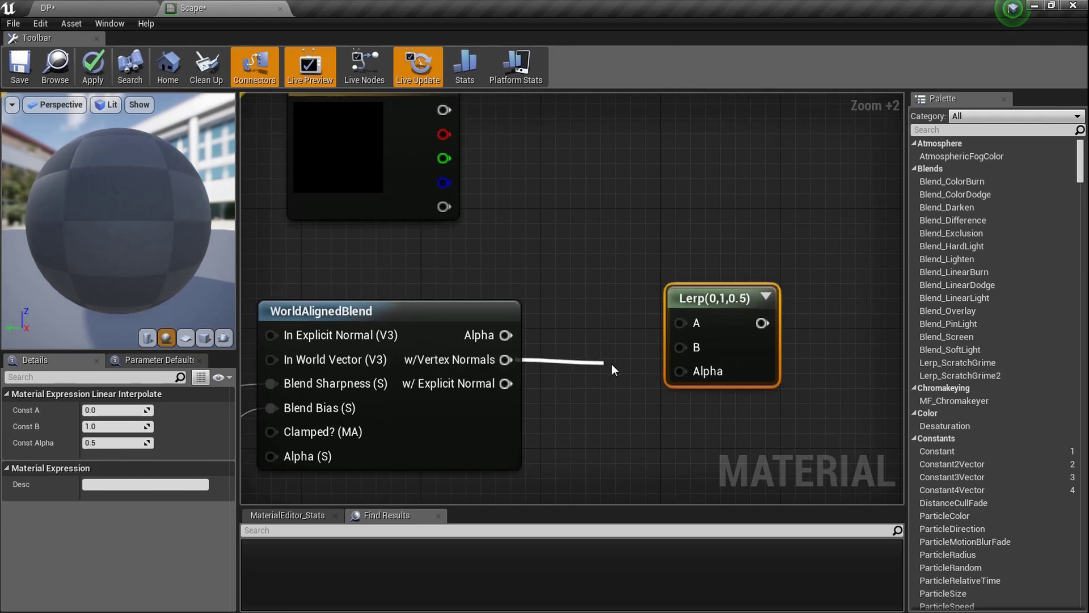
drag(688, 369, 689, 368)
- Connect the Grass color to the Lerp's B input and the Dirt color to its A input
scroll(645, 342, down, 2)
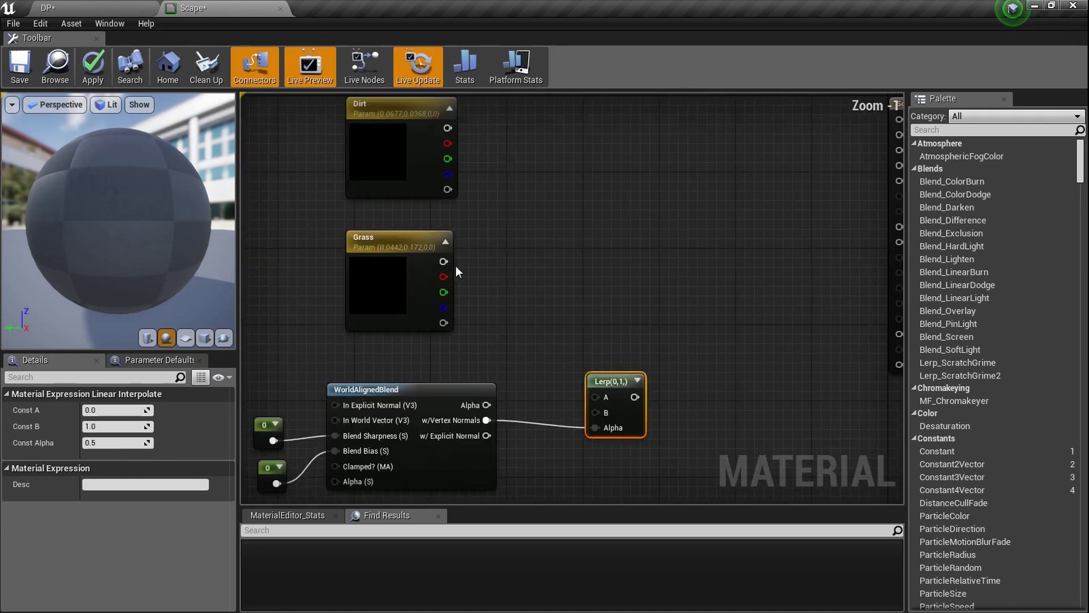
drag(448, 264, 595, 412)
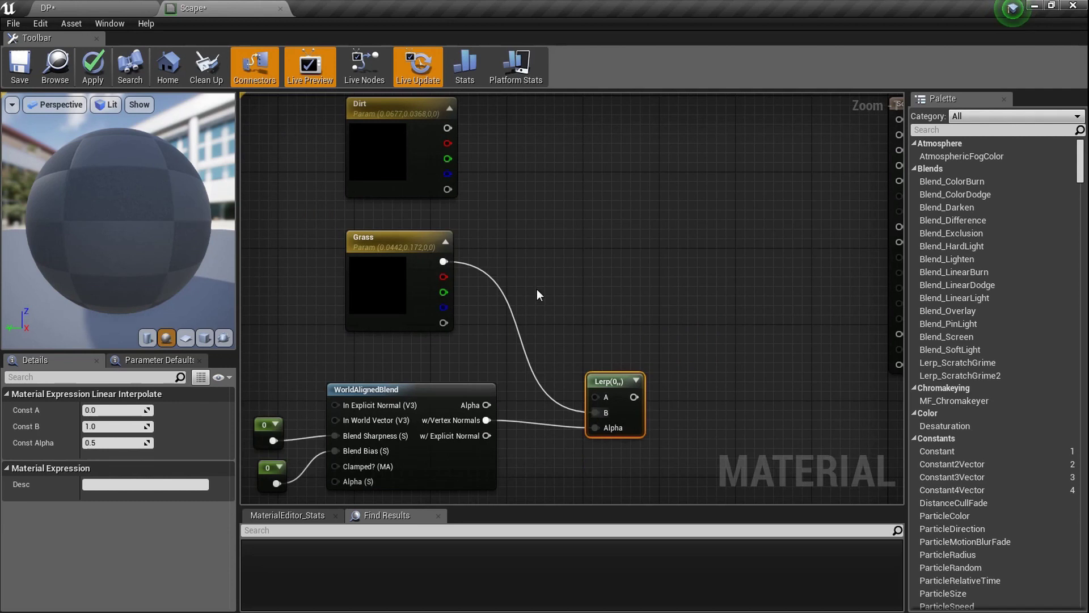
drag(451, 127, 599, 395)
- Connect the Lerp output to Base Color on the Scape result node and move that node lower, nearer the Lerp
right_drag(643, 354, 554, 339)
drag(545, 382, 815, 178)
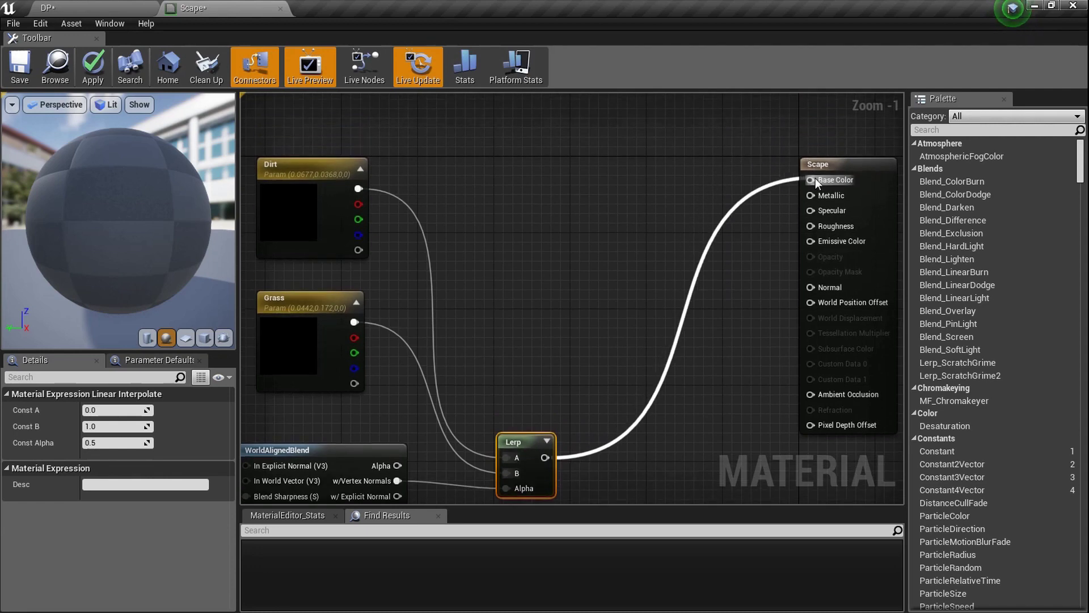
drag(867, 218, 773, 448)
- Set the constant feeding Blend Sharpness to 50 and inspect the color transition on the preview sphere
right_drag(739, 406, 739, 263)
right_drag(521, 324, 668, 308)
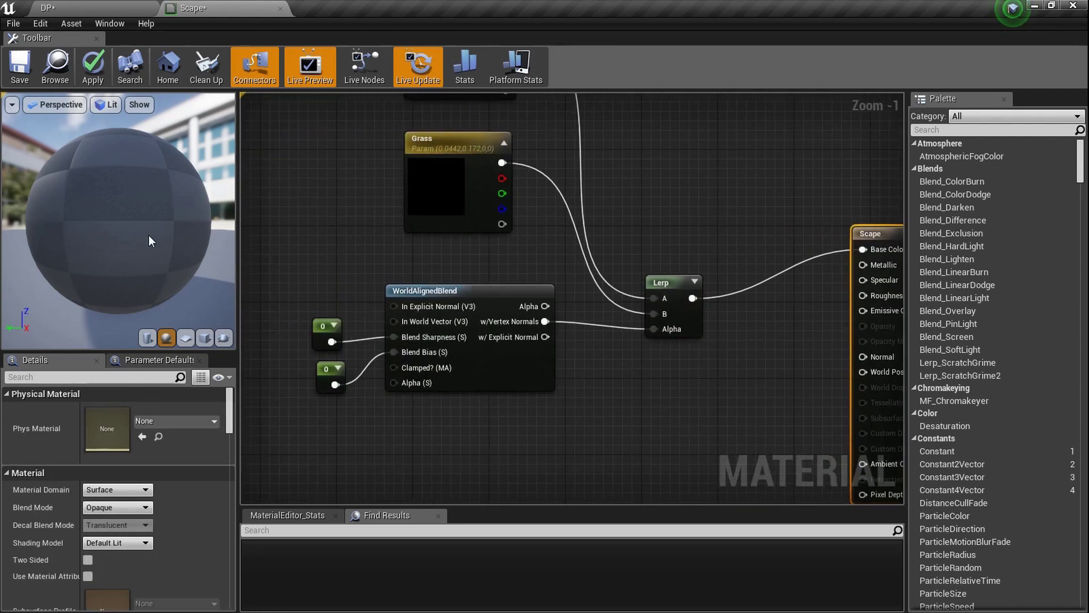
click(332, 344)
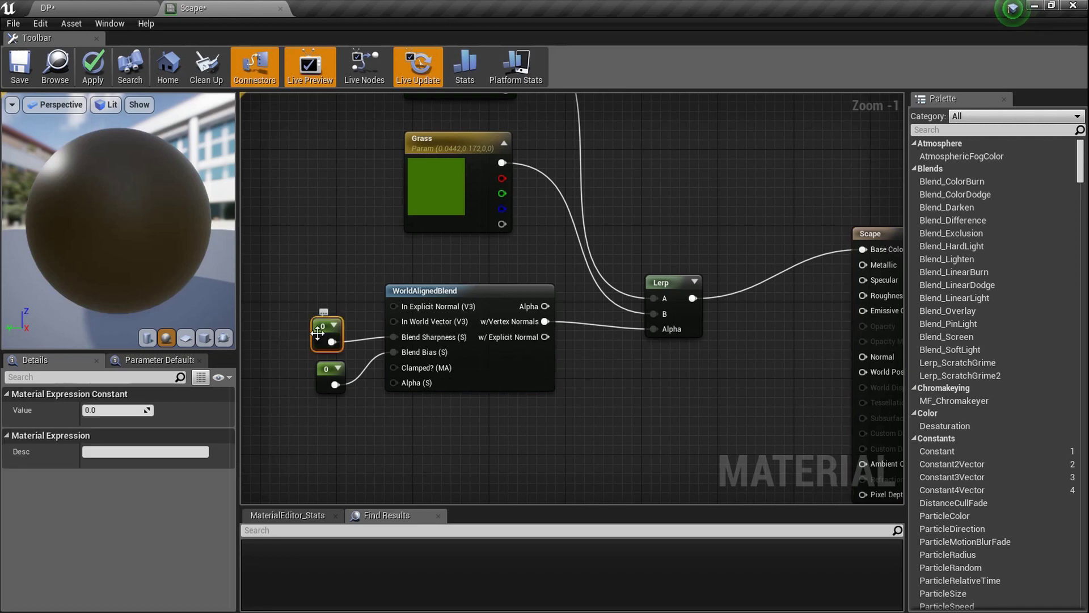
scroll(334, 346, up, 5)
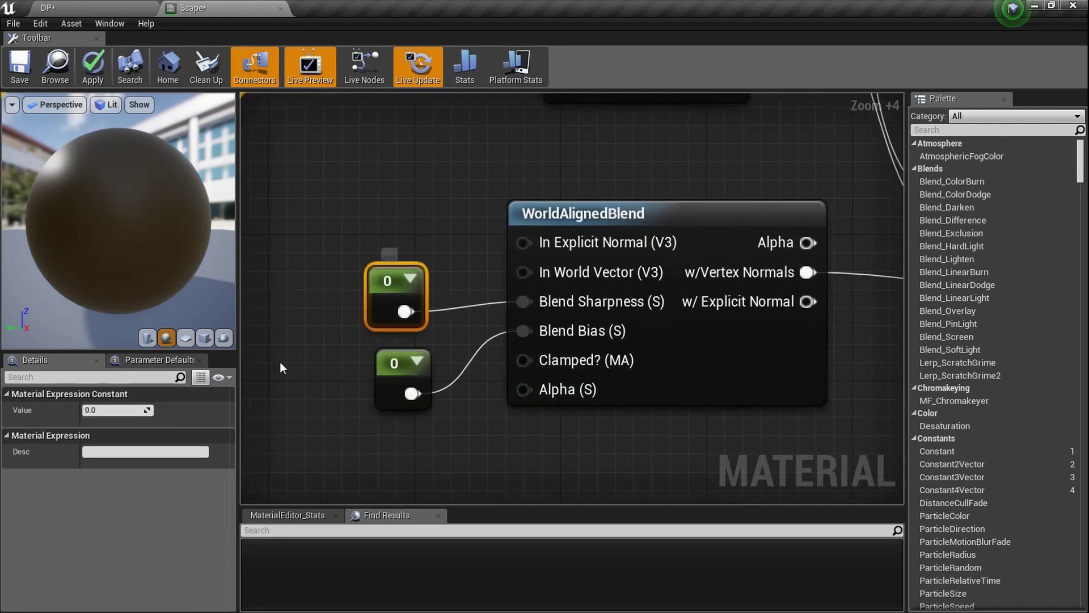
click(122, 411)
text(5)
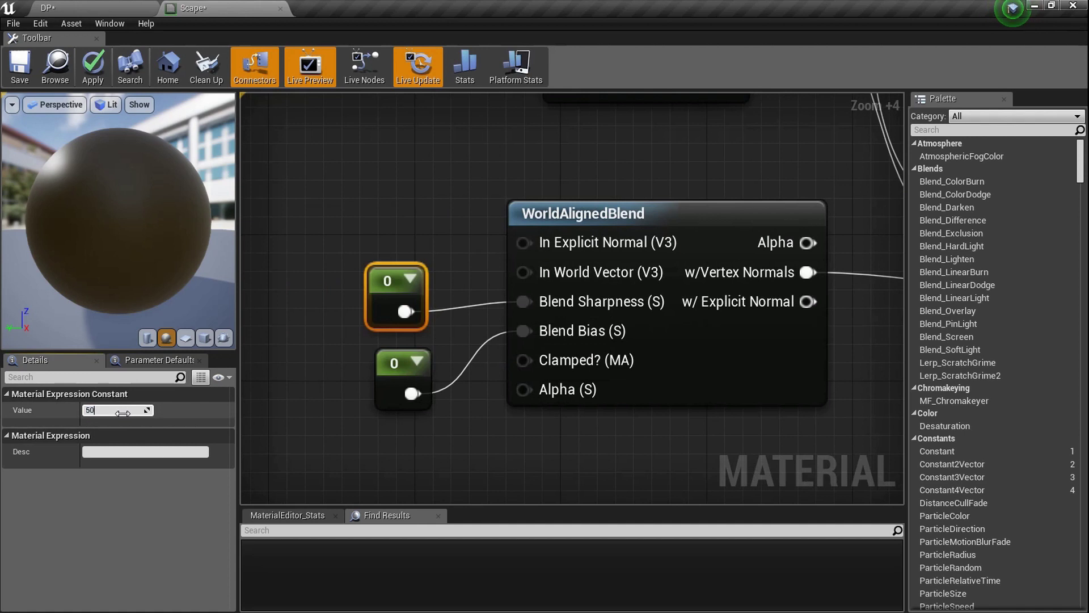
text(0)
key(Return)
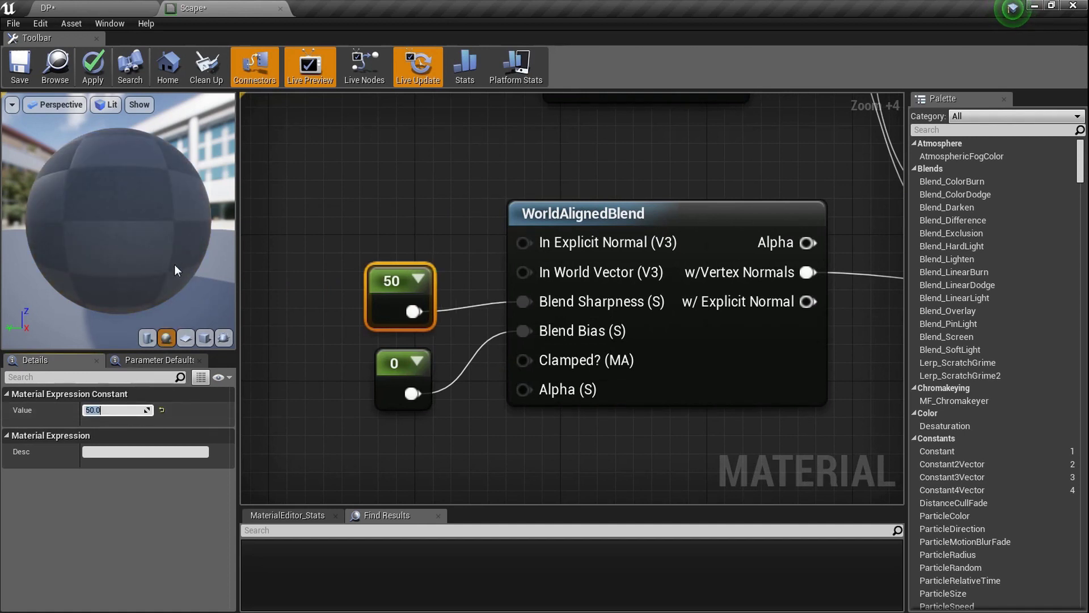
mouse_move(173, 264)
right_down()
mouse_move(172, 221)
mouse_move(172, 256)
right_up()
drag(172, 255, 114, 154)
drag(152, 285, 203, 216)
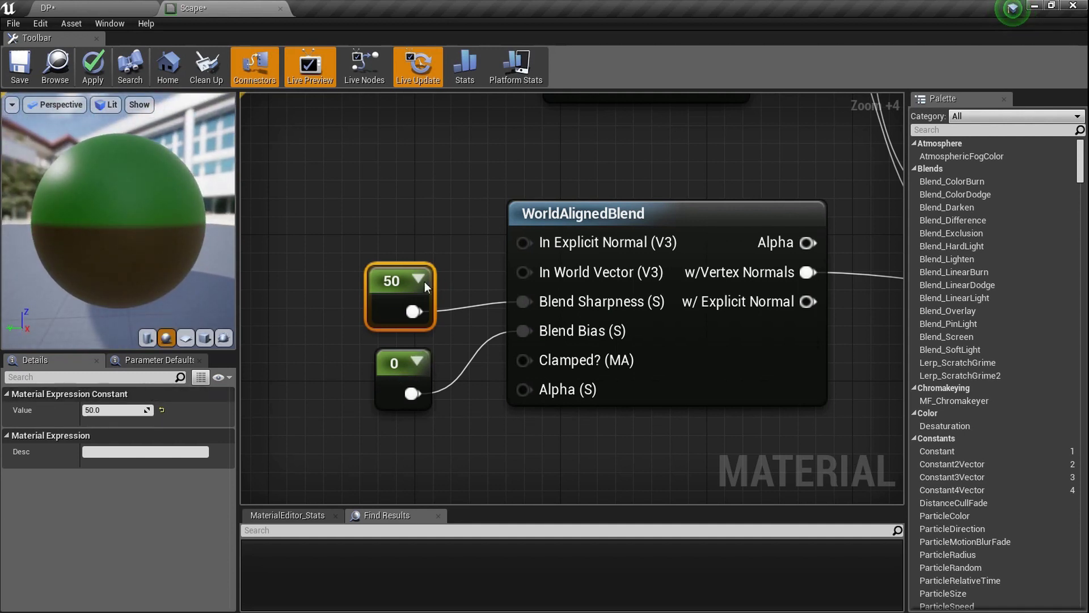
- Try 10 and 500 as the Blend Sharpness constant and set it back to 50
click(116, 410)
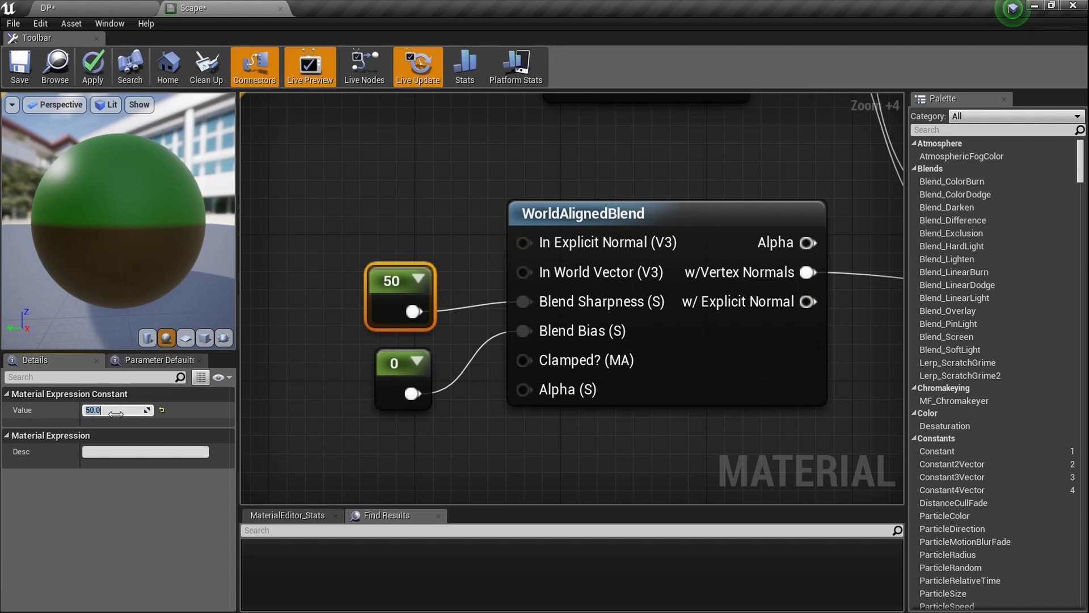
text(10)
key(Return)
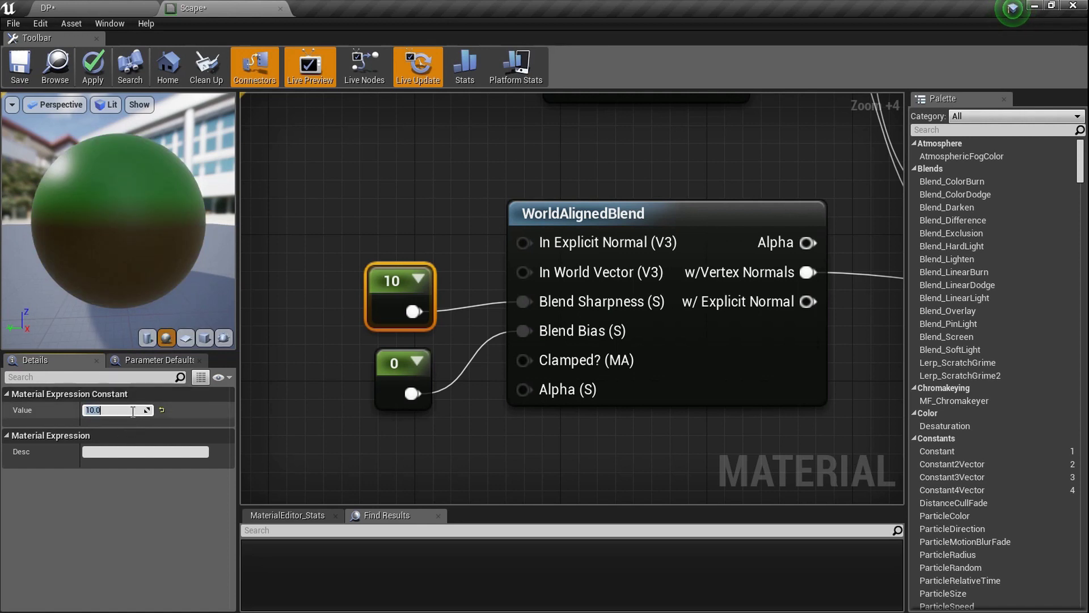
text(00)
key(Return)
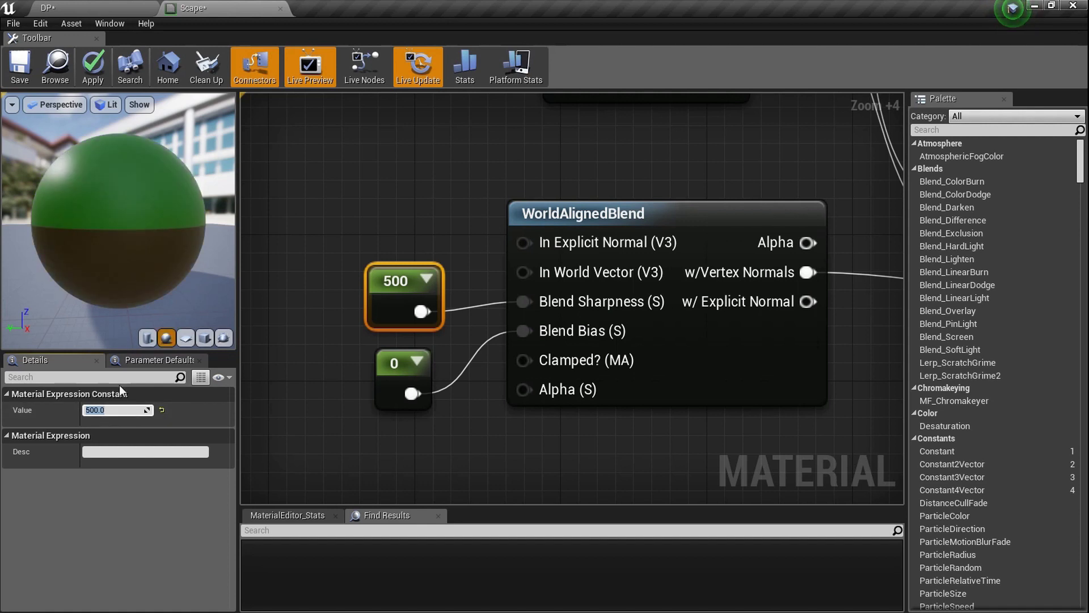
text(50)
key(Return)
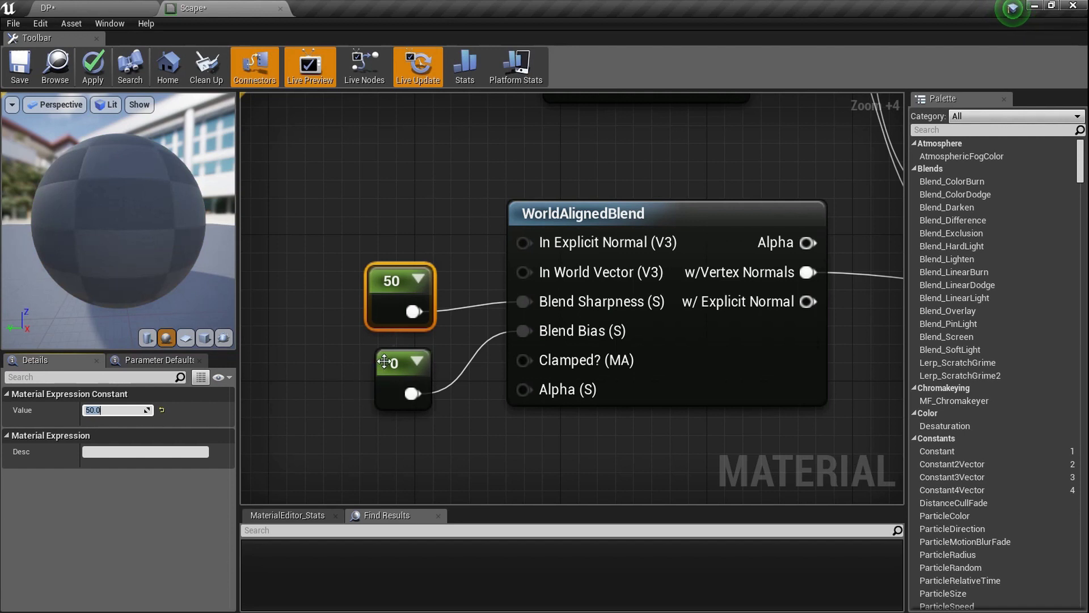
- Try -10 as the constant feeding Blend Bias and inspect the grass coverage on the preview sphere
click(393, 361)
click(130, 409)
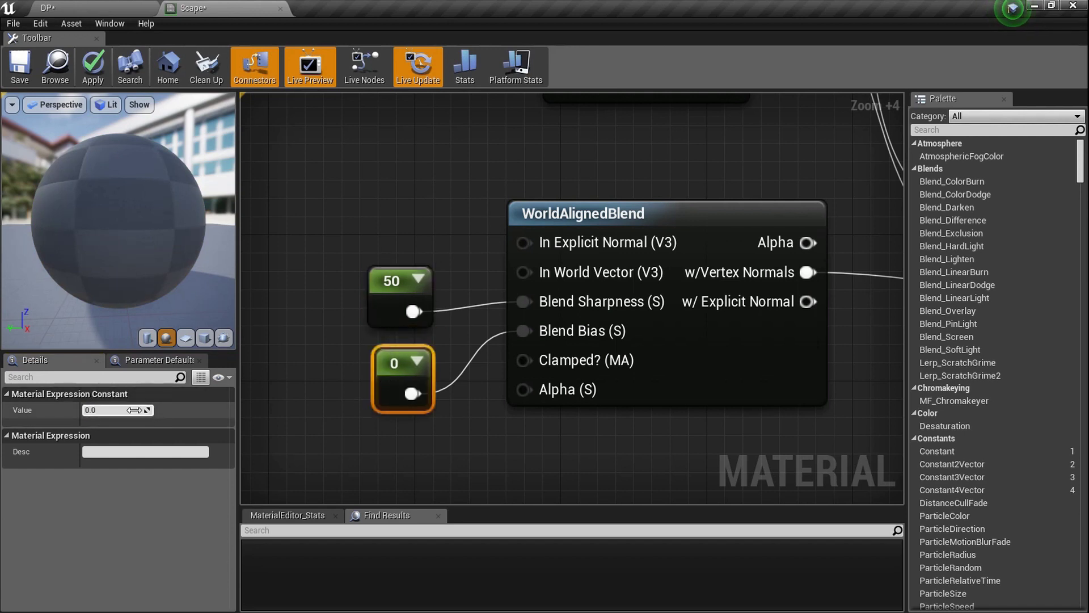
text(-10)
key(Return)
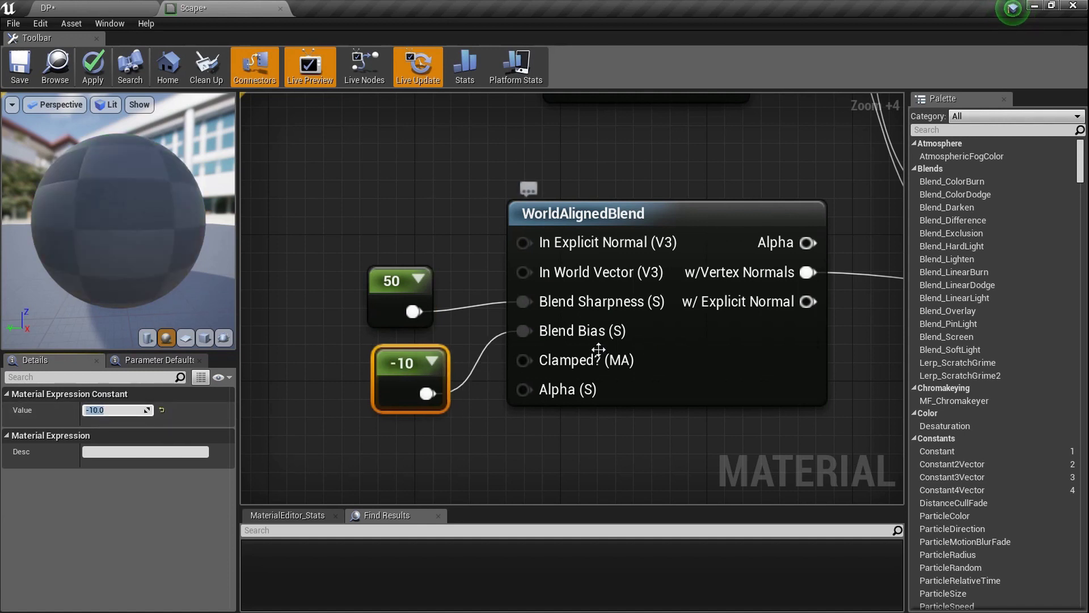
drag(154, 232, 163, 160)
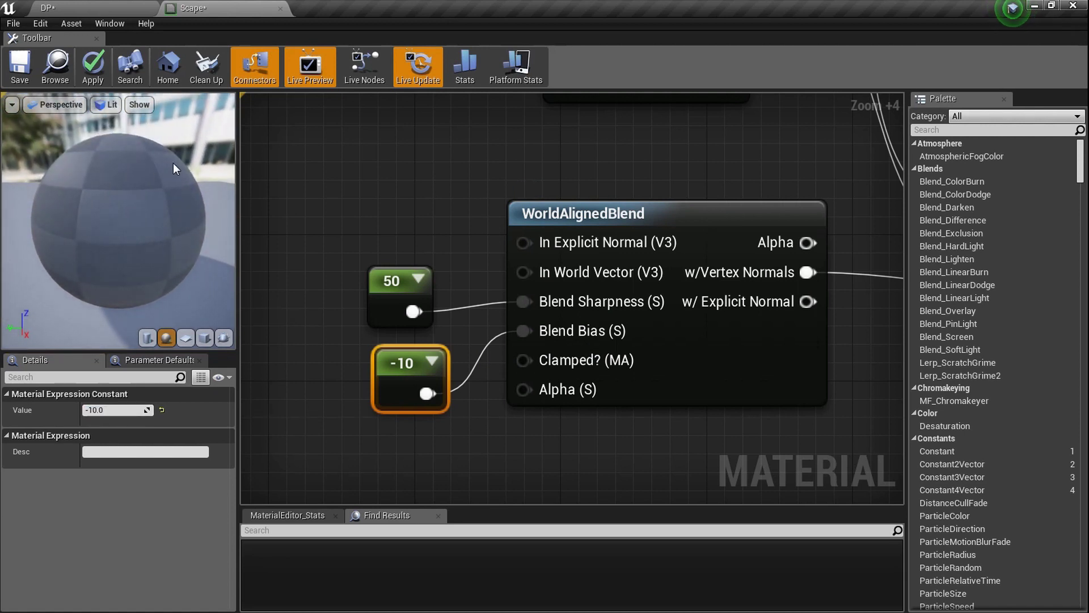
drag(47, 183, 47, 156)
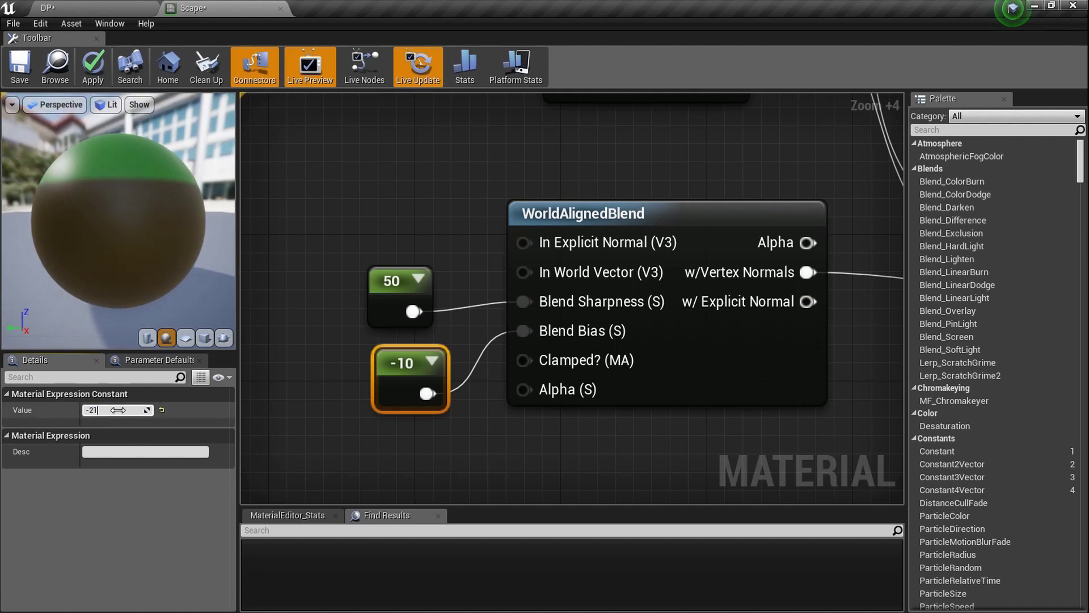
- Set the Blend Bias constant to -21 and inspect the preview sphere from several angles
key(Return)
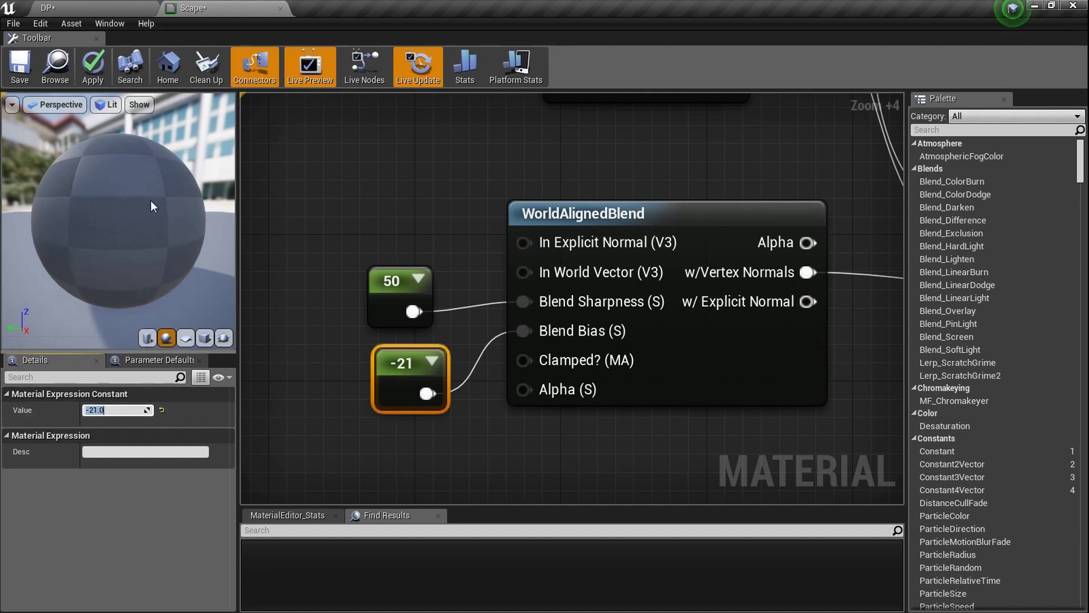
mouse_move(137, 135)
mouse_down()
mouse_move(138, 222)
mouse_move(126, 125)
mouse_up()
drag(154, 165, 150, 149)
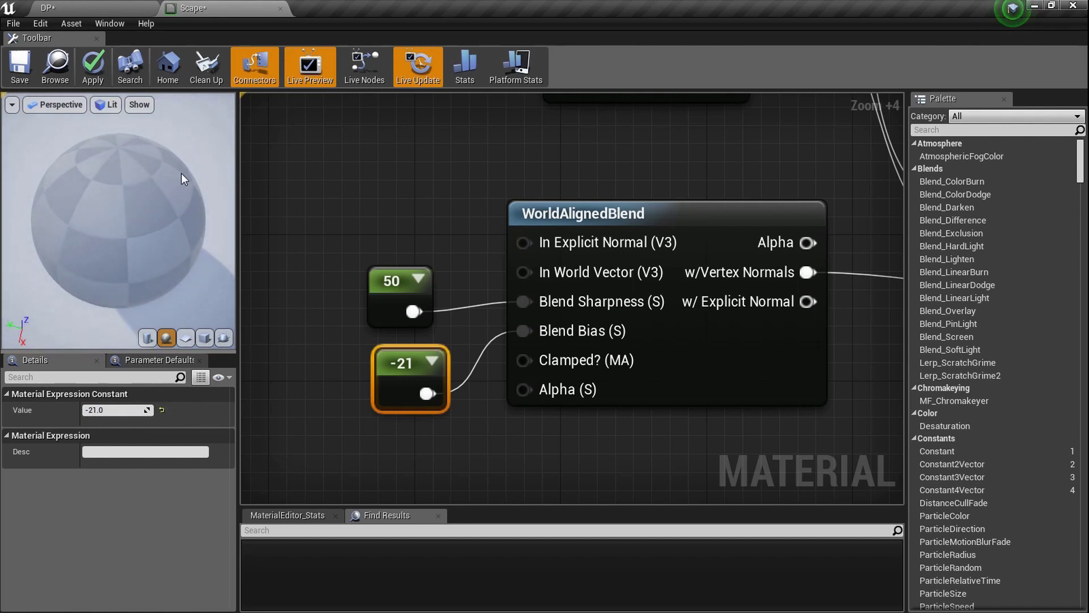
drag(169, 189, 230, 172)
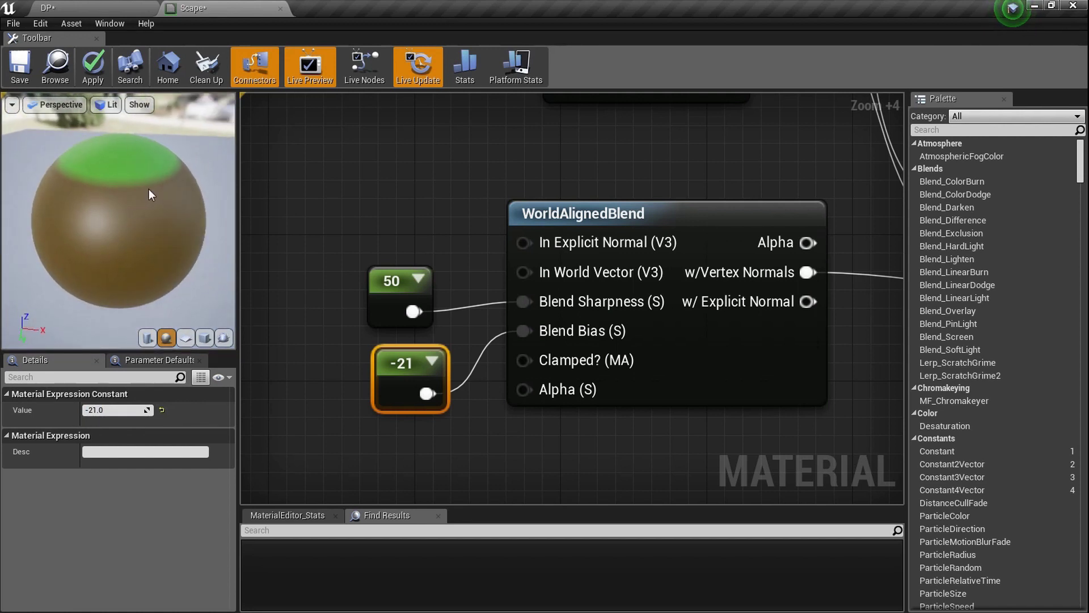
drag(169, 189, 162, 193)
- Save the Scape material with the finished grass and dirt blend
scroll(465, 278, down, 6)
right_drag(460, 274, 445, 344)
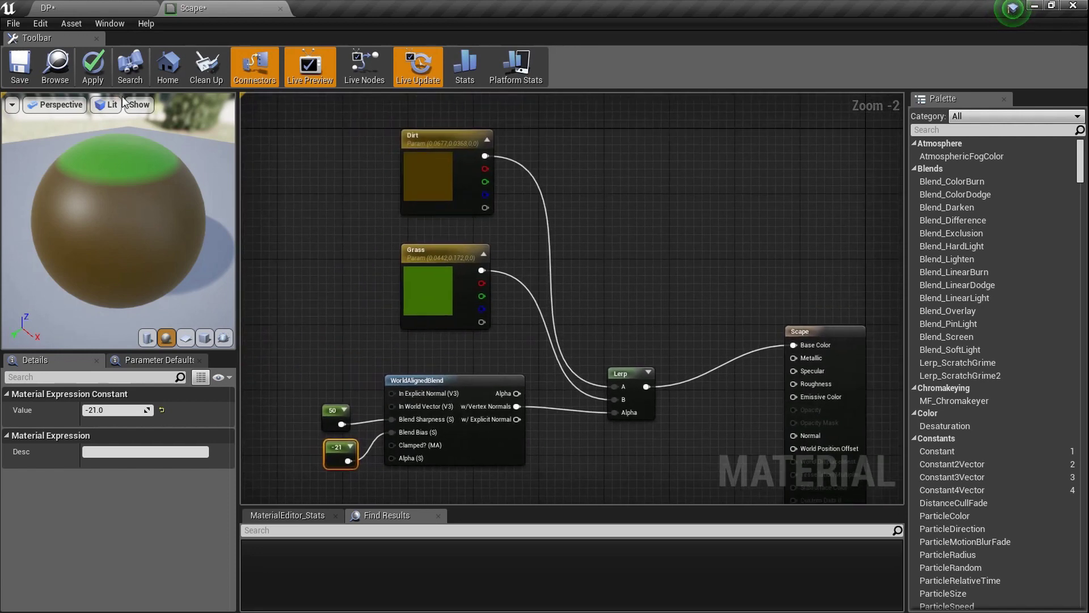
click(17, 66)
- Return to the DP level and inspect the material on the landscape in a full-screen viewport
click(114, 5)
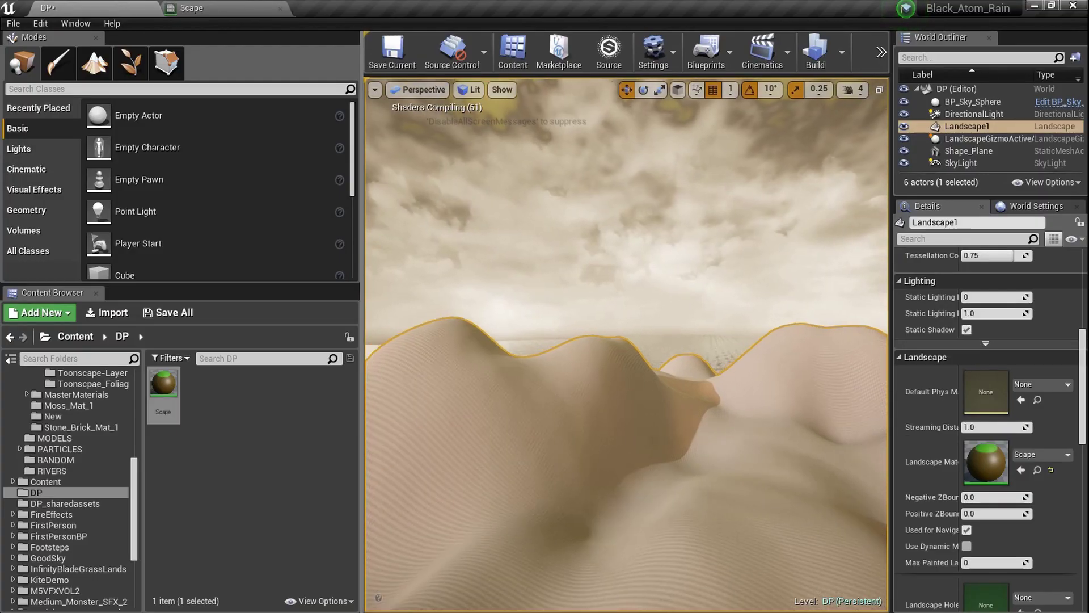
key(F11)
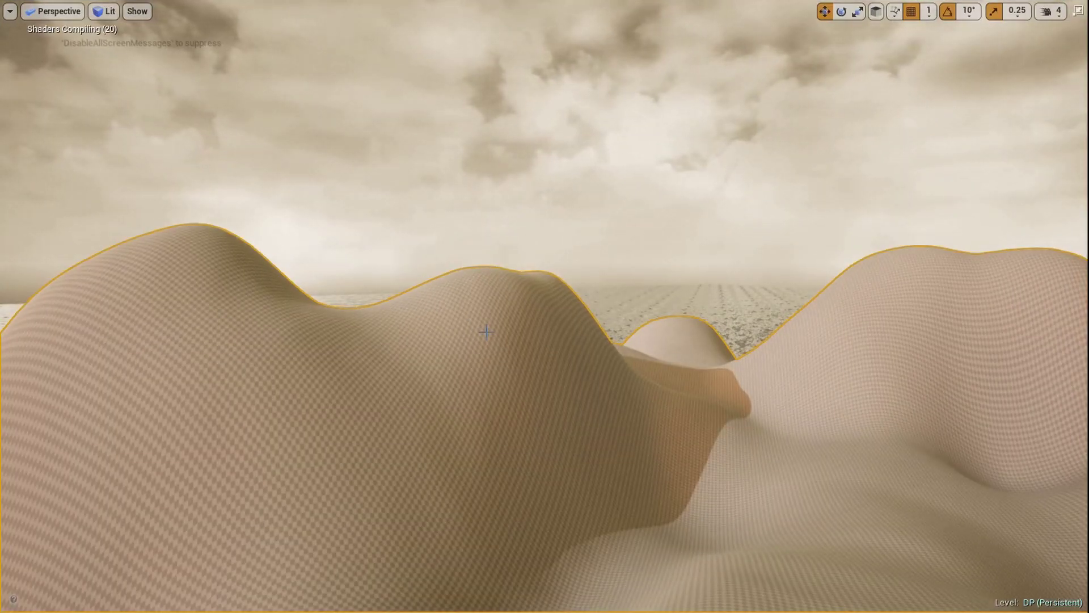
key(g)
key(g)
mouse_move(486, 332)
right_down()
mouse_move(554, 352)
mouse_move(484, 342)
mouse_move(514, 333)
mouse_move(450, 334)
mouse_move(488, 331)
mouse_move(476, 312)
mouse_move(445, 325)
mouse_move(476, 326)
mouse_move(454, 321)
mouse_move(437, 325)
mouse_move(442, 333)
mouse_move(434, 324)
mouse_move(488, 325)
mouse_move(453, 330)
mouse_move(494, 340)
right_up()
key(w)
key(F11)
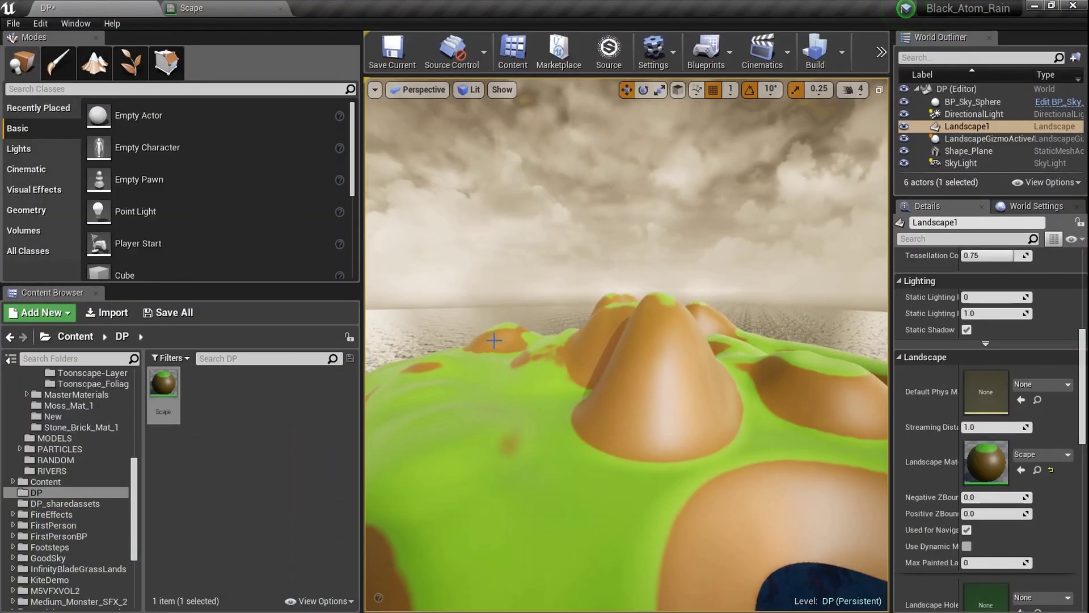
- Reopen the Scape material graph and add a constant of 0 connected to the Metallic input
click(240, 9)
scroll(593, 301, up, 5)
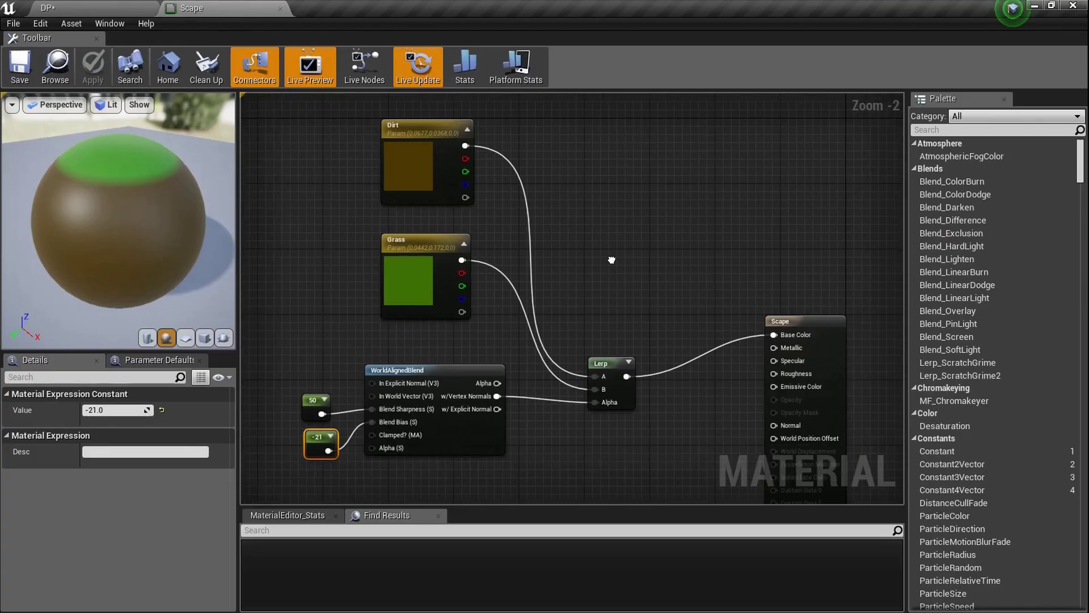
click(472, 274)
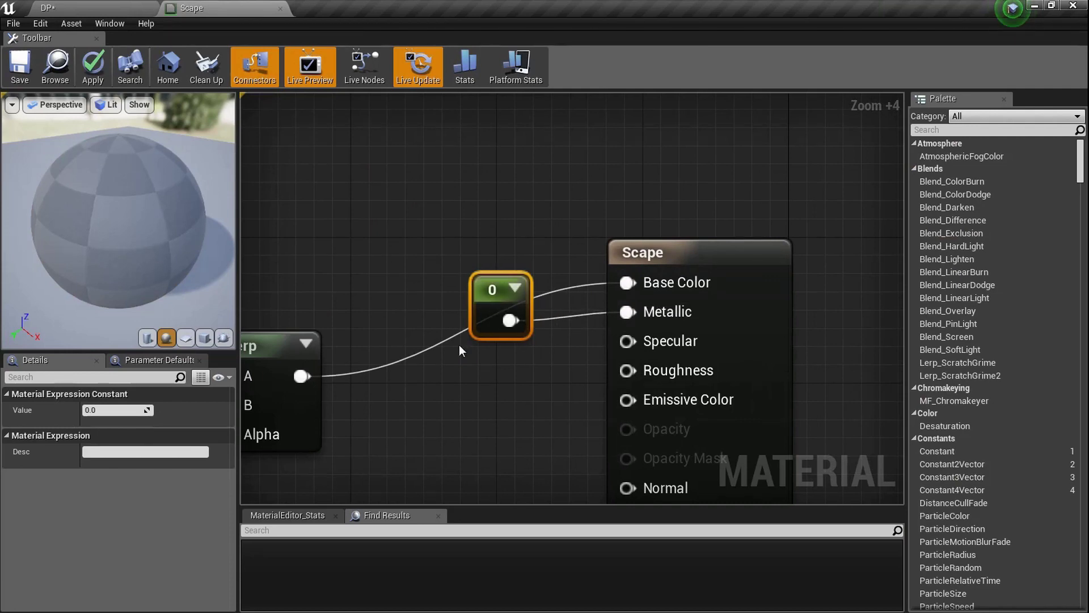
- Add a vector parameter named Rock above the Dirt node
scroll(458, 344, down, 3)
right_drag(431, 333, 640, 273)
scroll(620, 278, down, 2)
scroll(589, 280, down, 2)
right_drag(552, 280, 534, 414)
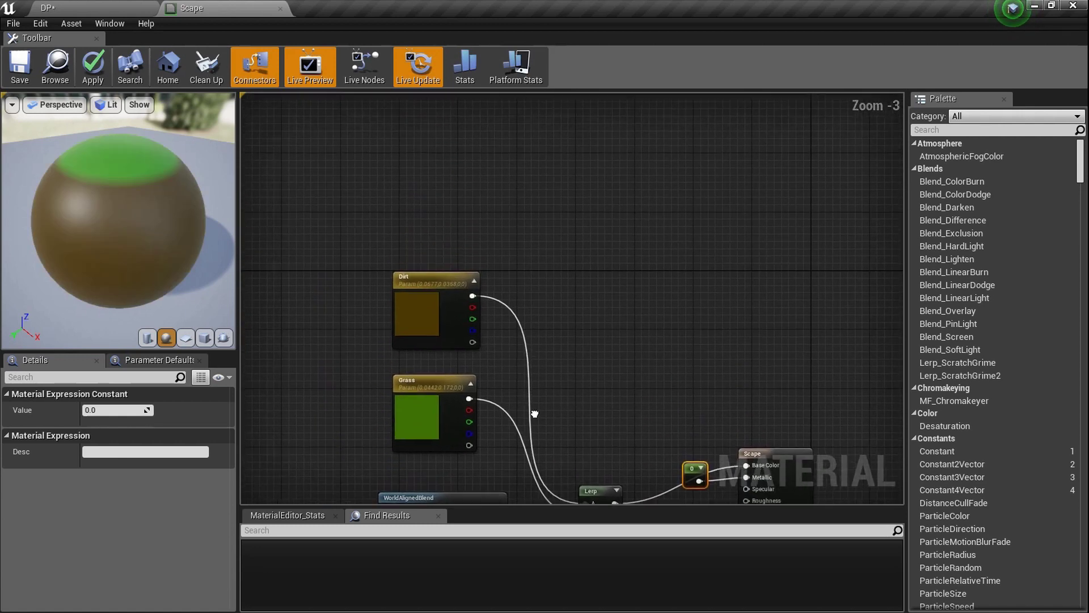
scroll(426, 303, up, 3)
right_drag(399, 192, 403, 230)
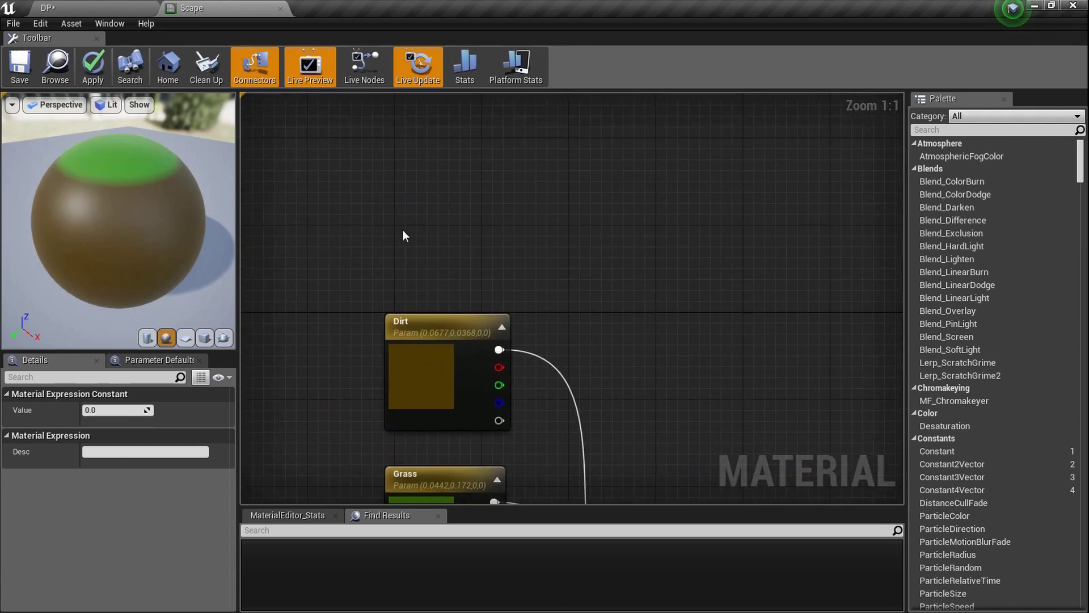
click(410, 183)
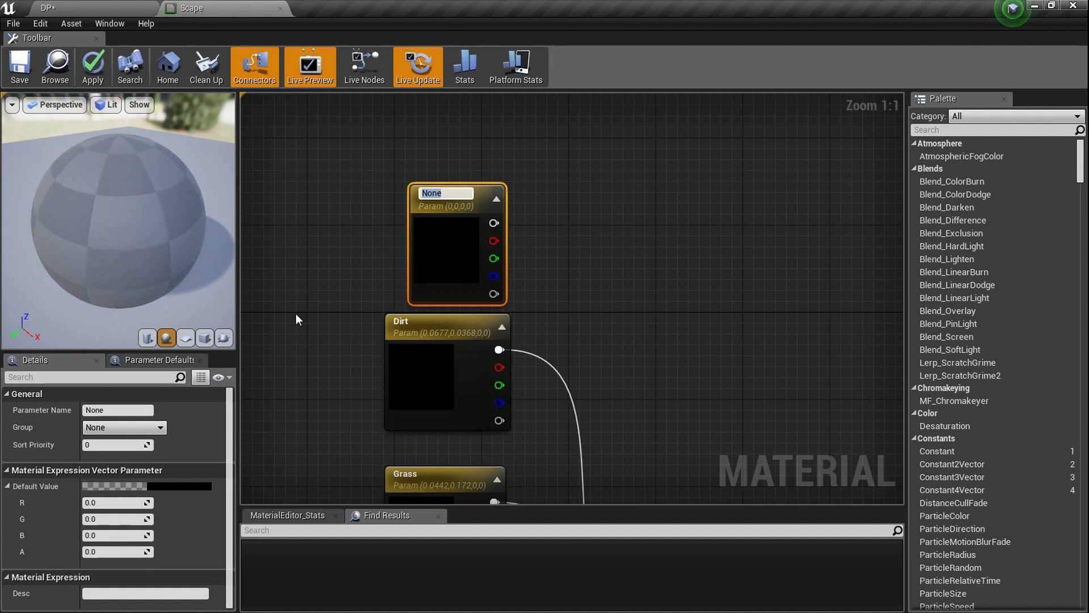
key(BackSpace)
key(BackSpace)
key(BackSpace)
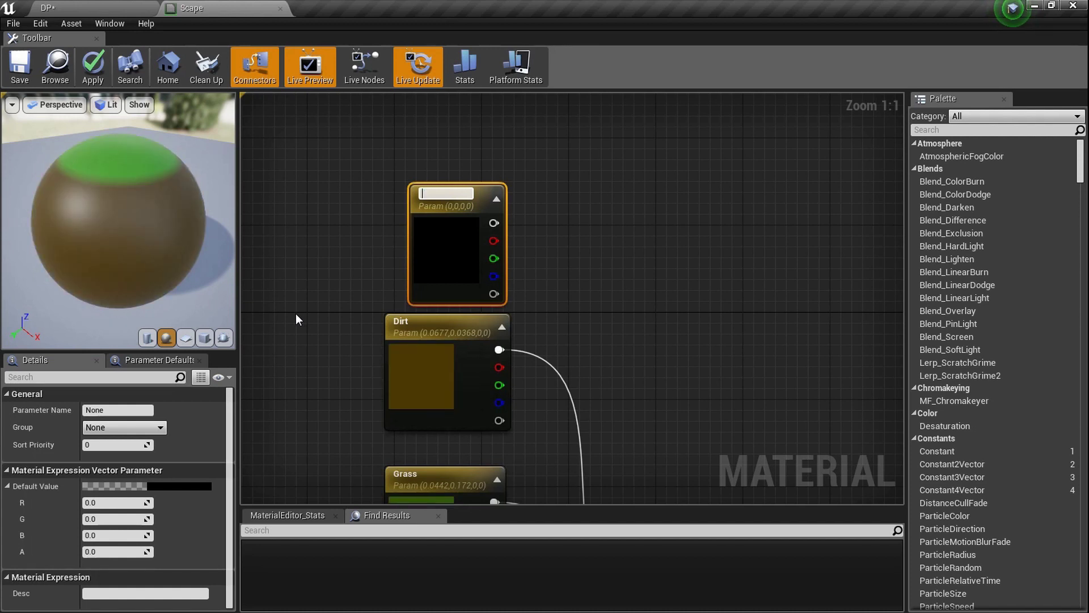
key(Return)
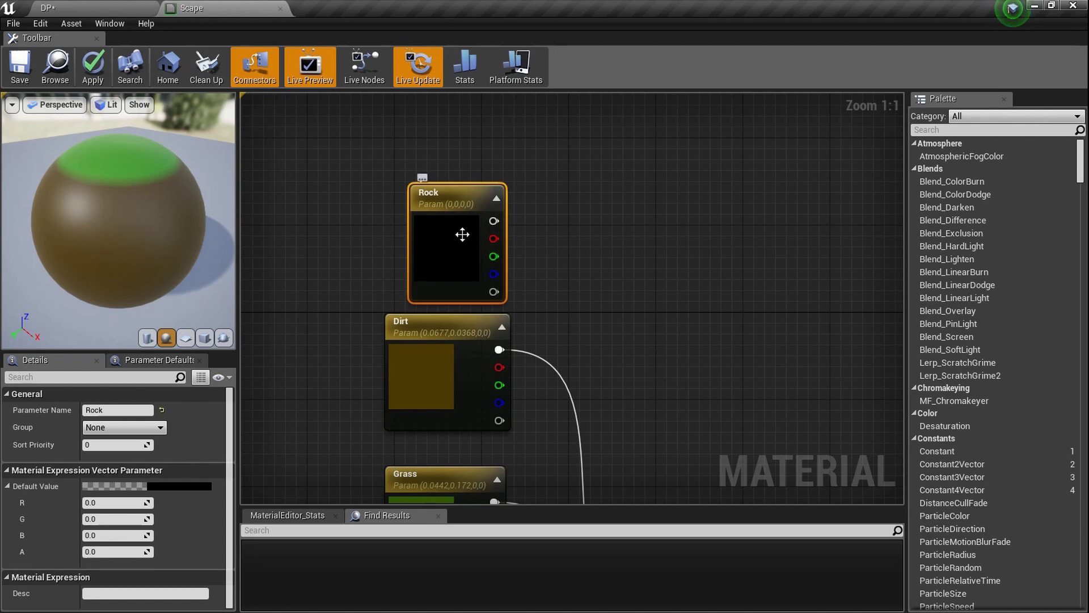
- Set the Rock parameter's default color to dark gray with R, G and B at 0.03125
click(389, 265)
double_click(454, 252)
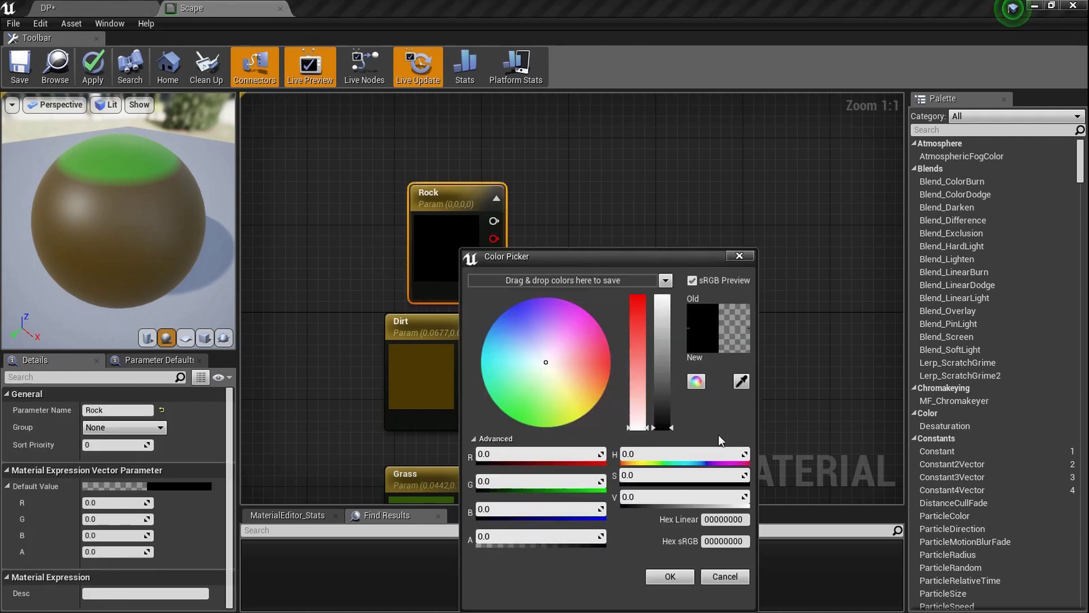
drag(672, 427, 669, 424)
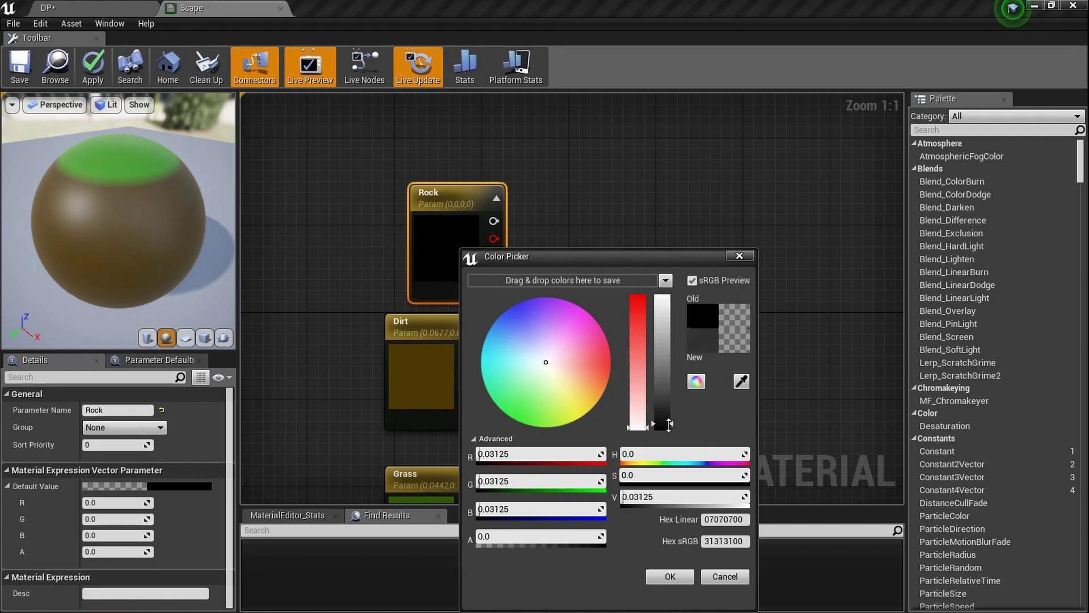
click(670, 576)
- Duplicate the WorldAlignedBlend node with its 50 and -21 constants and the Lerp into the empty space above Rock
scroll(515, 258, down, 4)
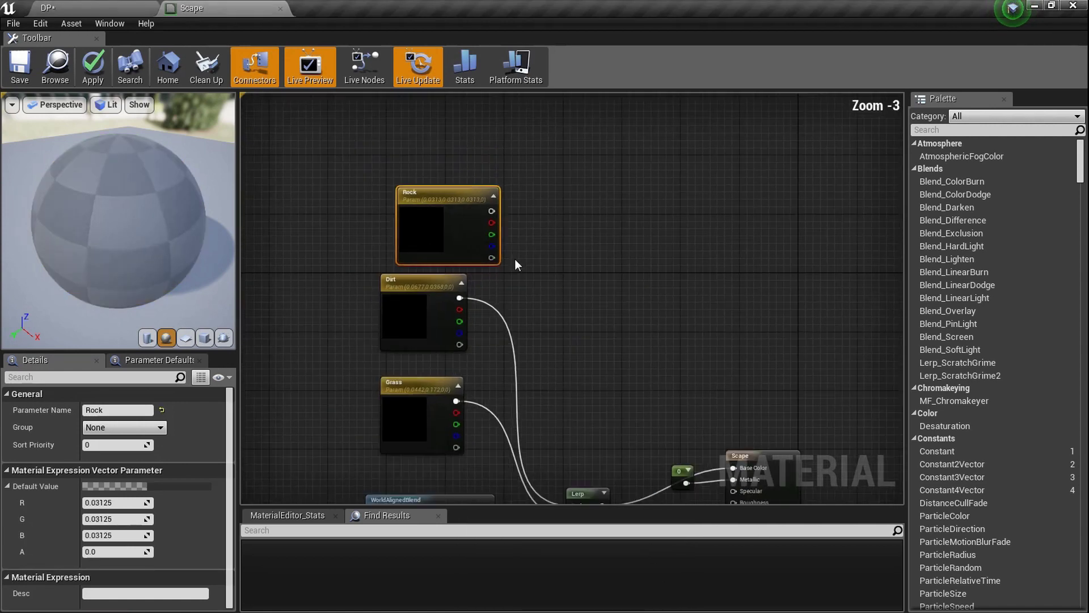
scroll(535, 394, up, 5)
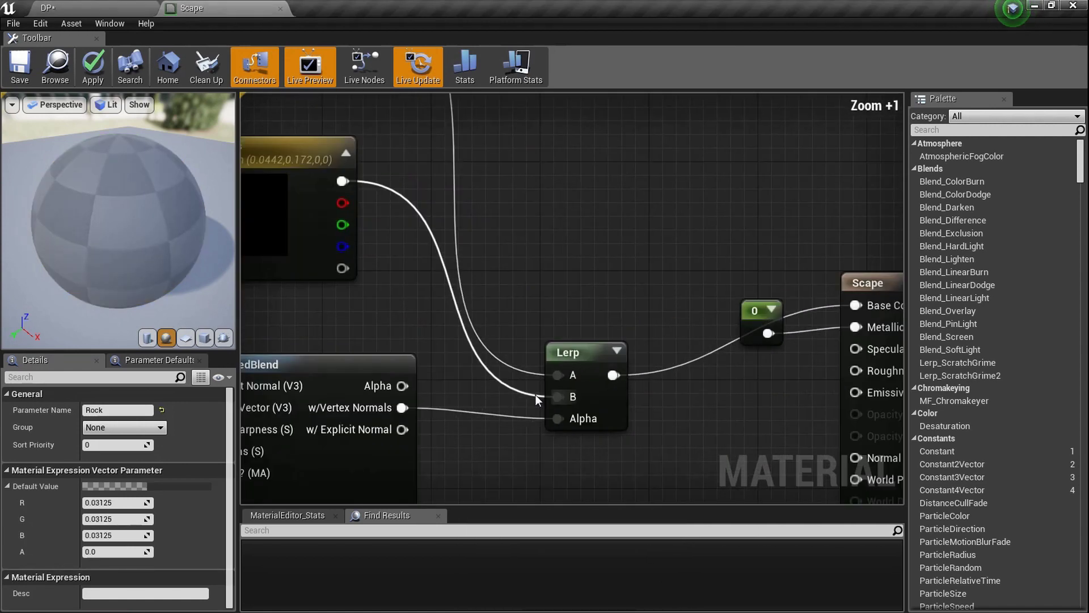
scroll(535, 393, down, 3)
right_drag(485, 351, 553, 387)
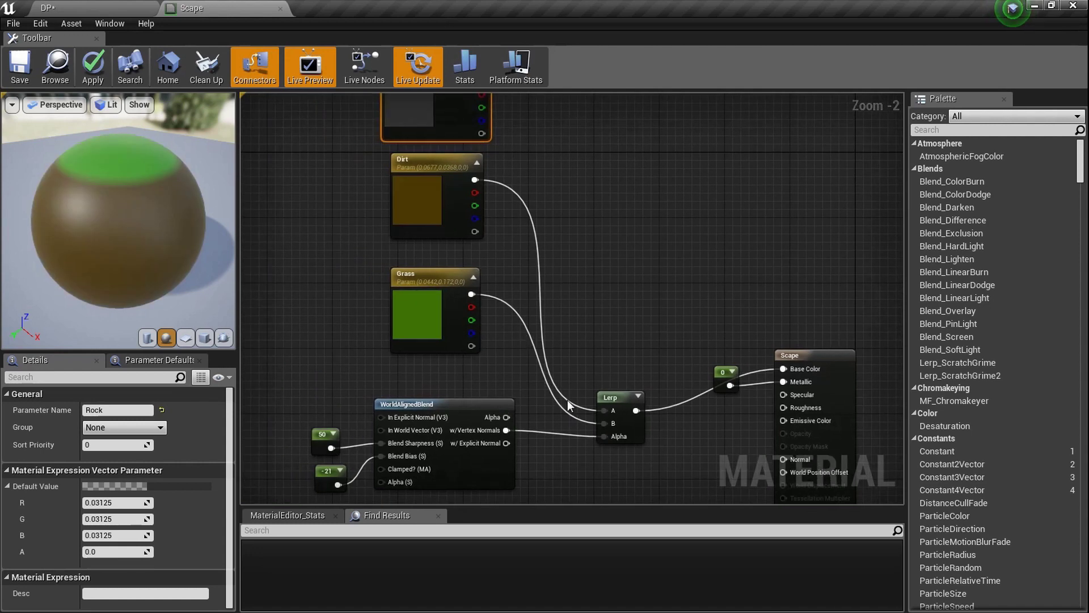
click(494, 400)
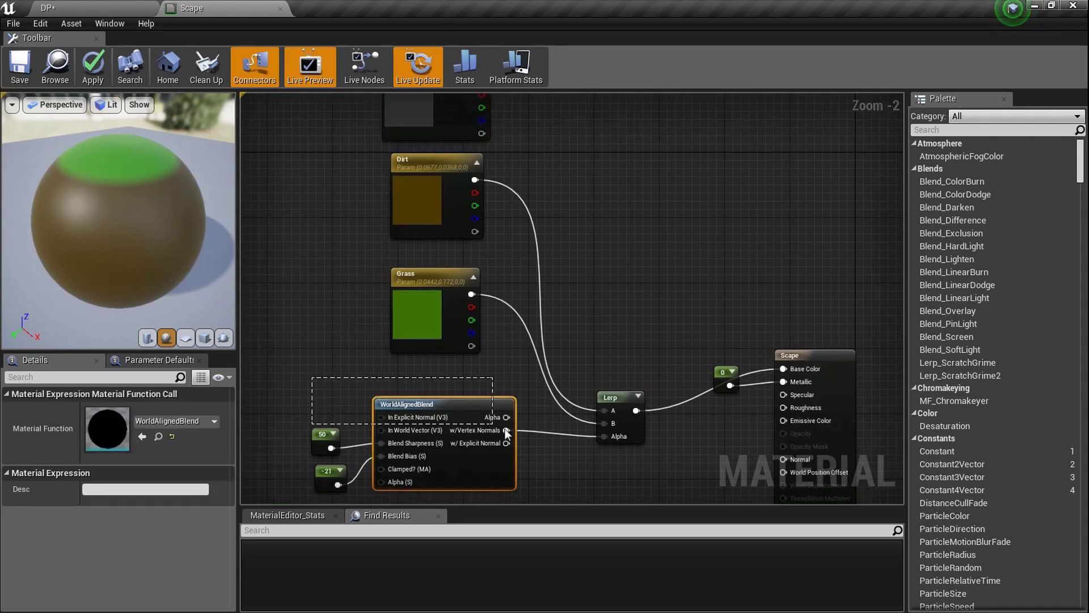
drag(611, 481, 575, 444)
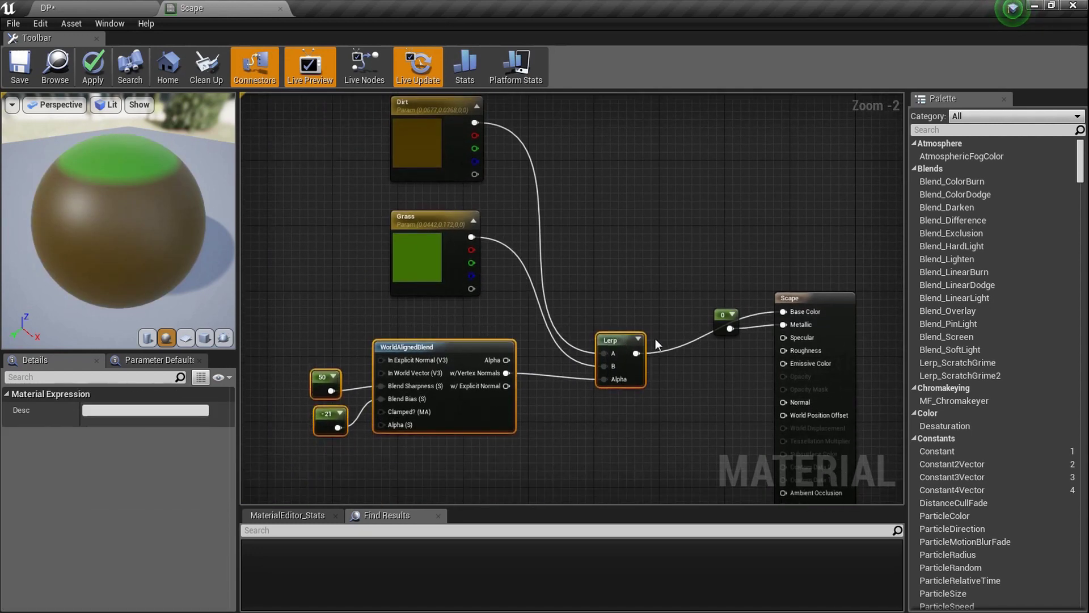
drag(839, 323, 846, 233)
drag(339, 327, 621, 437)
scroll(537, 502, down, 3)
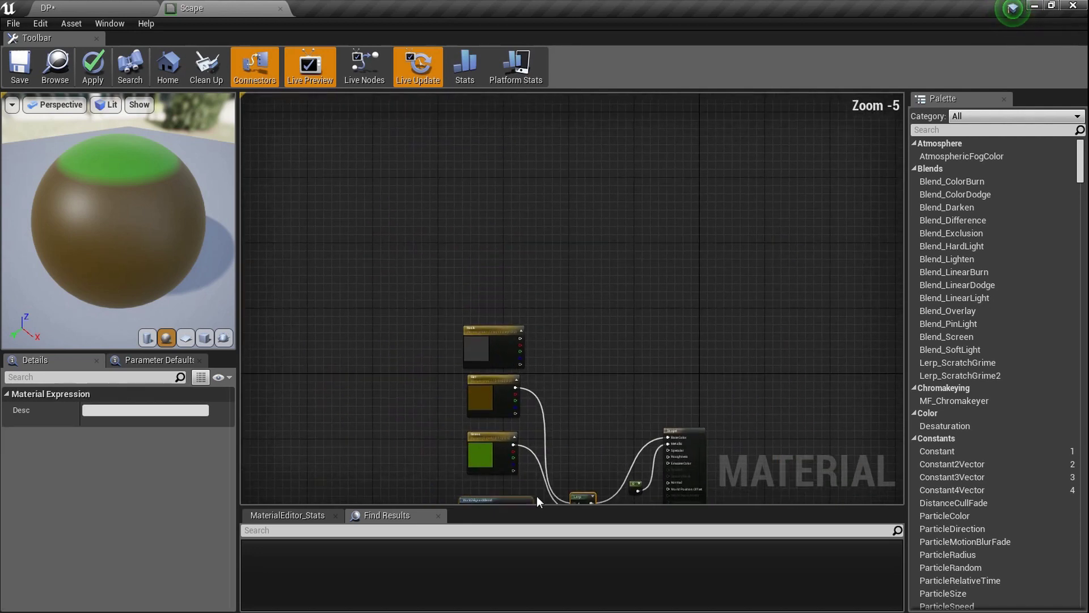
click(427, 250)
key(ctrl+v)
scroll(477, 278, up, 3)
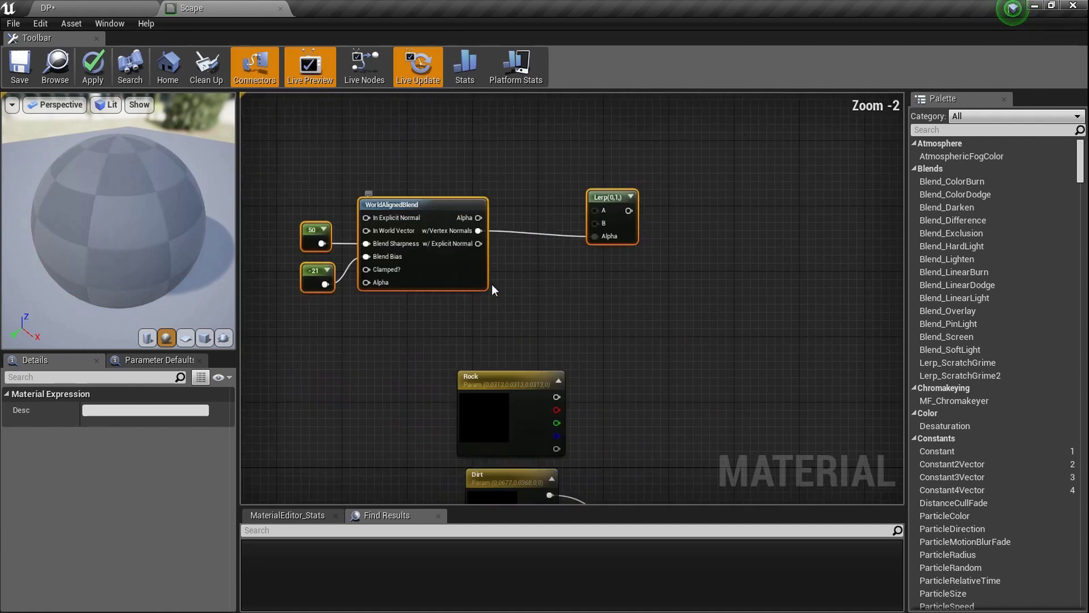
- Move the duplicated blend nodes closer to the Rock node, placing them just above it
drag(492, 284, 560, 325)
right_drag(562, 331, 551, 261)
scroll(561, 350, up, 2)
right_drag(561, 350, 497, 146)
scroll(558, 276, down, 2)
scroll(684, 285, down, 2)
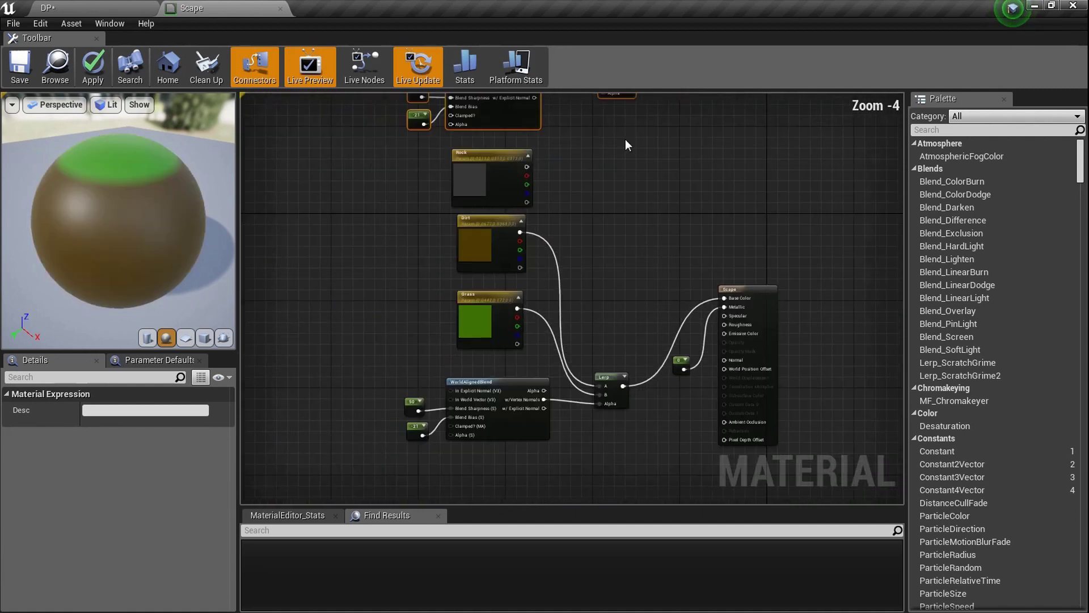
right_drag(614, 118, 612, 148)
drag(634, 123, 629, 178)
key(ctrl+z)
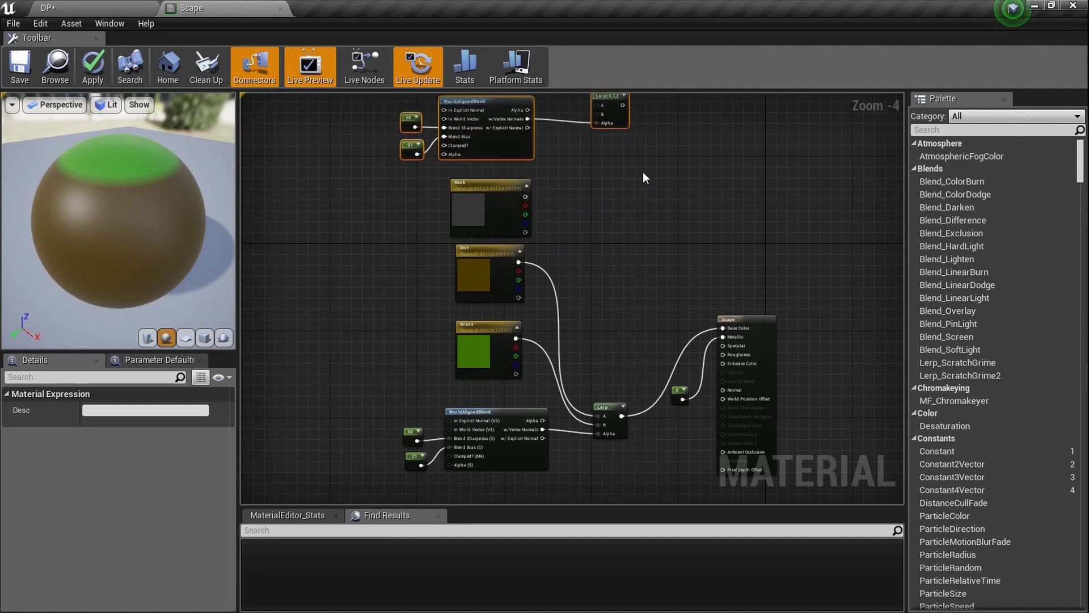
- Reposition the duplicated Lerp beside Rock, and raise the Scape output node and its 0 constant
click(630, 132)
drag(624, 125, 634, 205)
drag(751, 323, 794, 235)
drag(674, 394, 727, 206)
- Connect the output of the Dirt and Grass Lerp to input B of the duplicated Lerp
scroll(642, 222, up, 4)
right_drag(642, 222, 632, 120)
scroll(632, 191, down, 2)
right_drag(617, 284, 631, 182)
scroll(603, 324, up, 3)
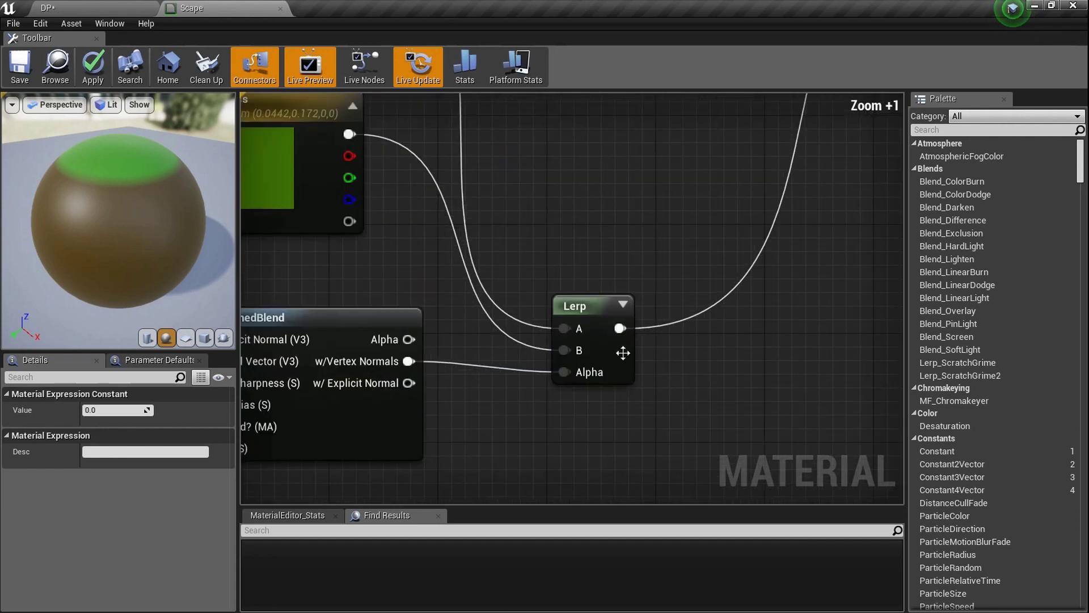
drag(615, 336, 590, 254)
- Connect Rock to input A of the duplicated Lerp and route that Lerp's output to Base Color
right_drag(410, 230, 490, 315)
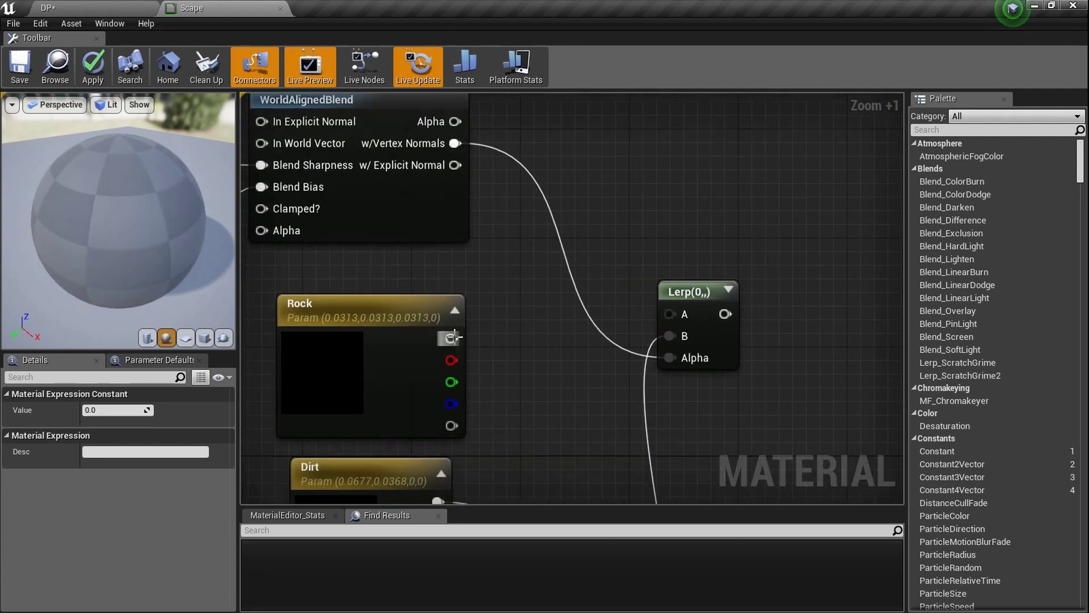
drag(667, 315, 670, 315)
right_drag(781, 364, 488, 281)
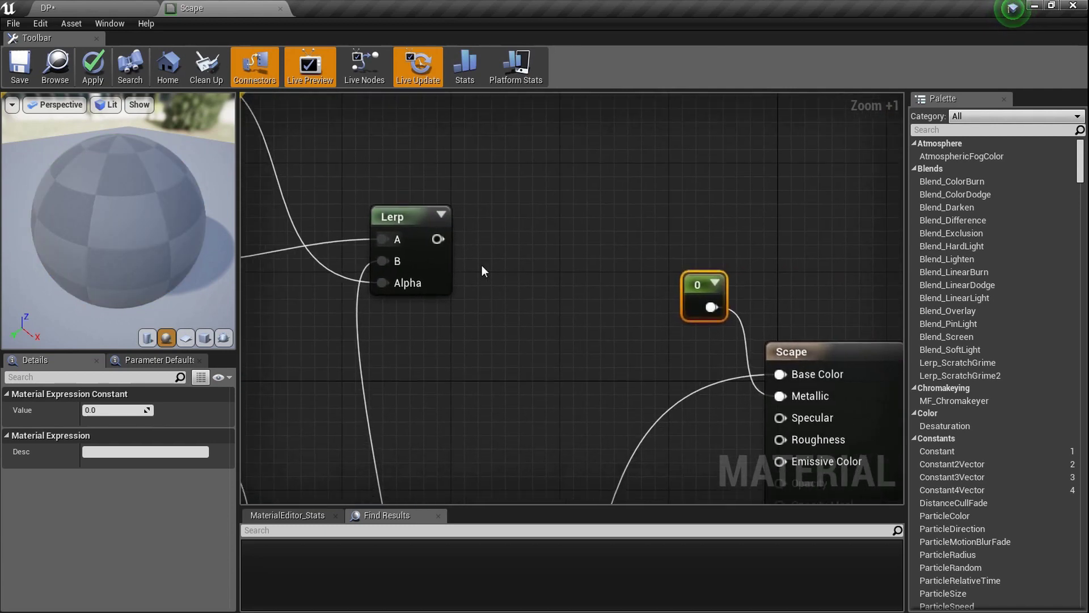
drag(442, 239, 792, 376)
- Set the Blend Bias constant of the duplicated WorldAlignedBlend to -19
right_drag(553, 402, 817, 216)
scroll(732, 256, down, 2)
right_drag(529, 324, 564, 338)
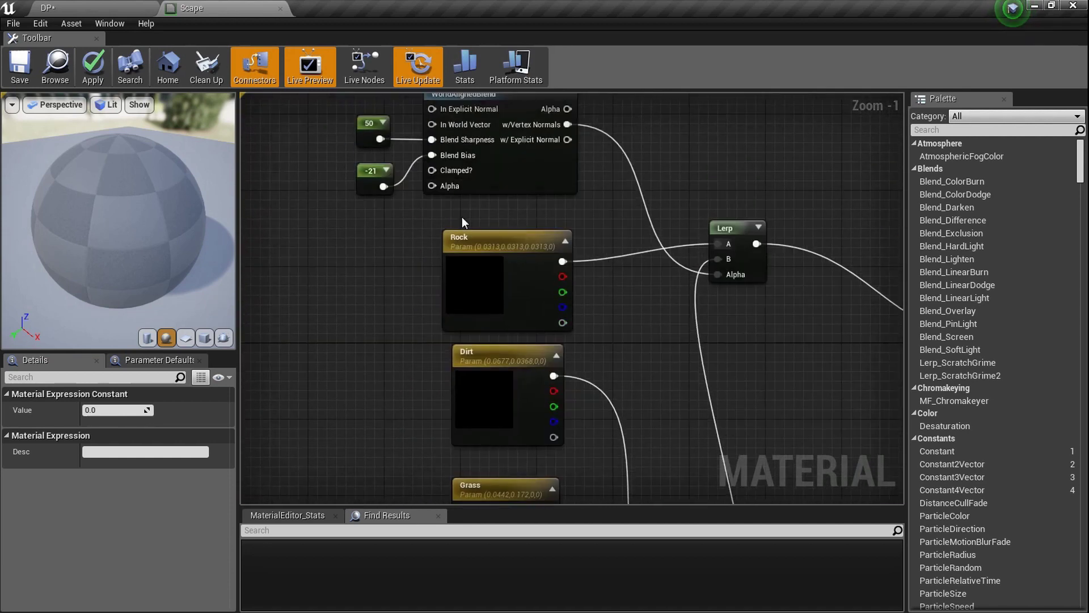
right_drag(461, 216, 459, 305)
scroll(380, 254, up, 4)
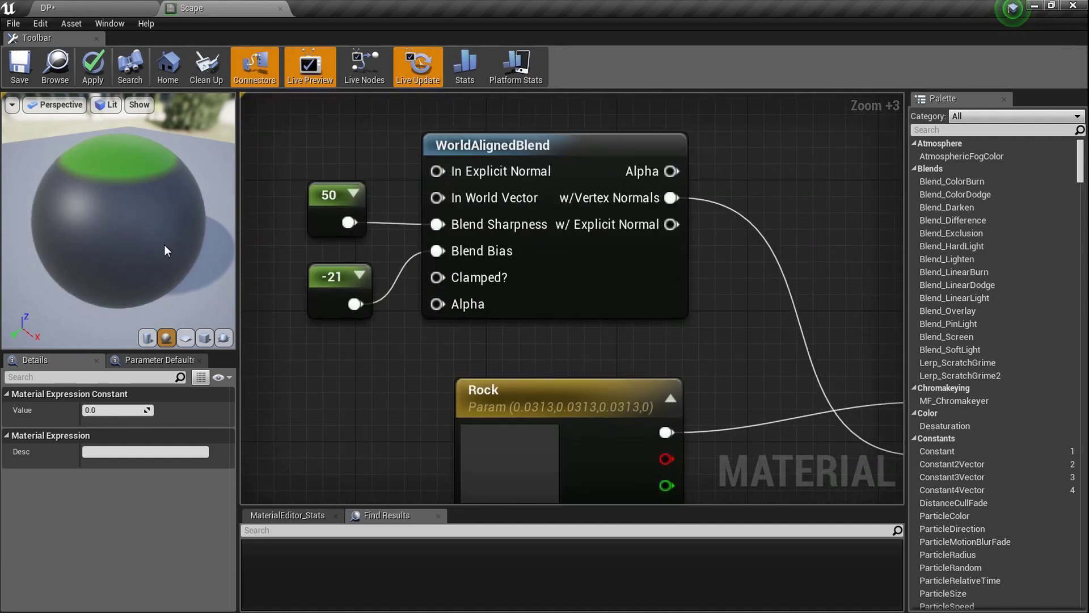
click(326, 293)
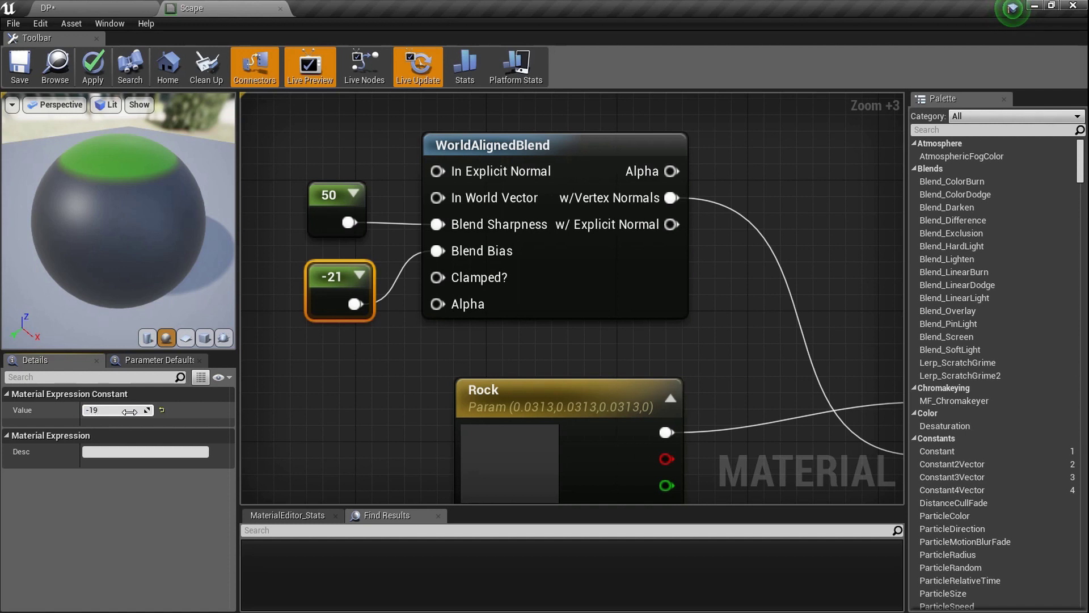
key(Return)
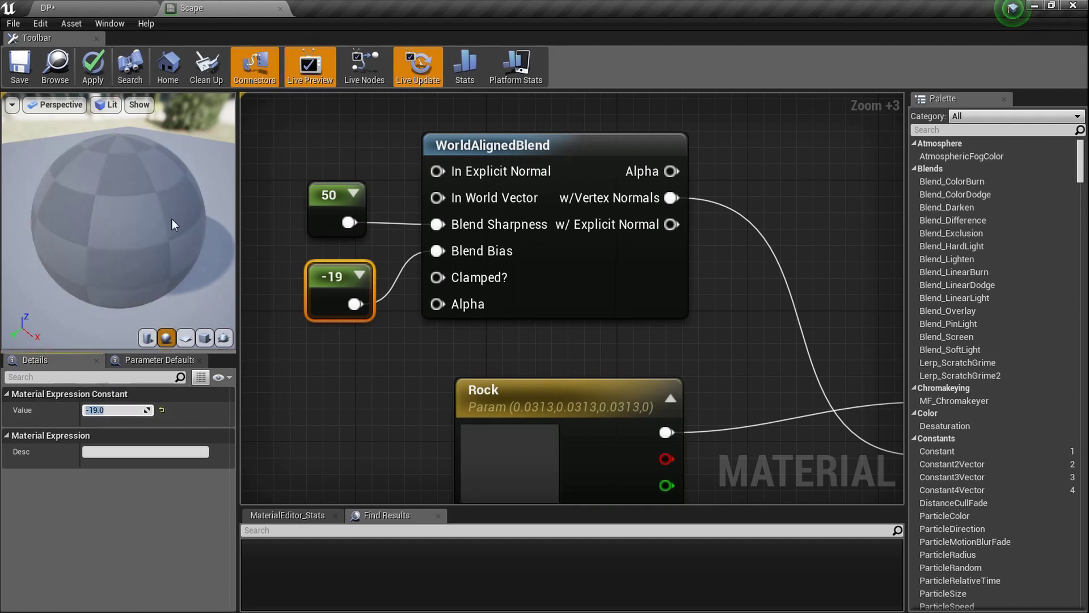
- Check the grass, dirt and rock blend on the preview sphere and save the Scape material
right_drag(149, 252, 152, 246)
mouse_move(155, 230)
mouse_down()
mouse_move(155, 258)
mouse_move(154, 230)
mouse_up()
mouse_move(140, 204)
right_down()
mouse_move(141, 175)
mouse_move(140, 219)
right_up()
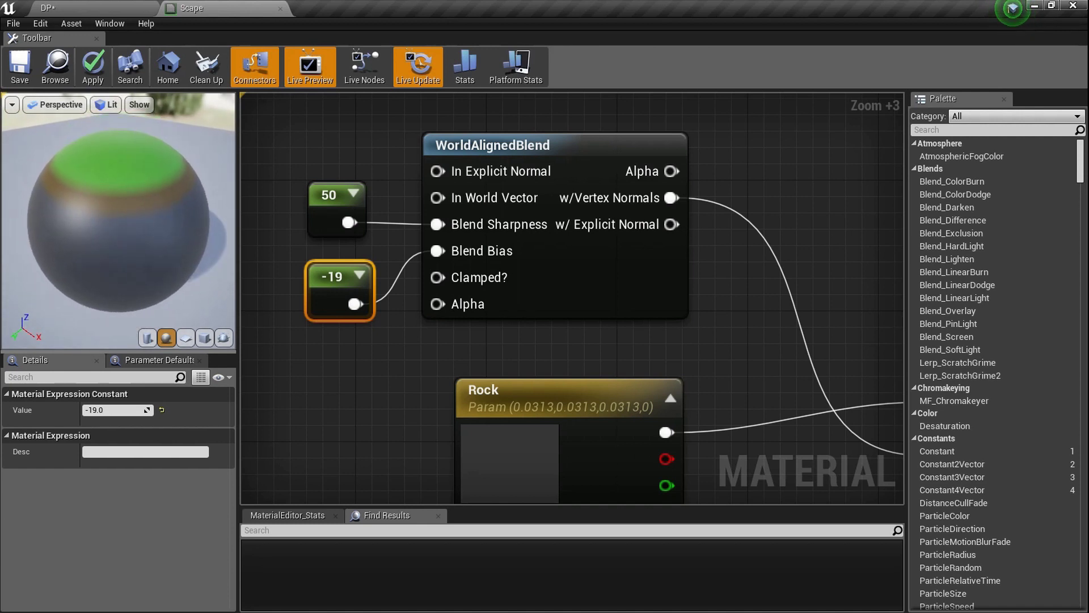
mouse_move(141, 218)
mouse_down()
mouse_move(140, 201)
mouse_move(143, 236)
mouse_up()
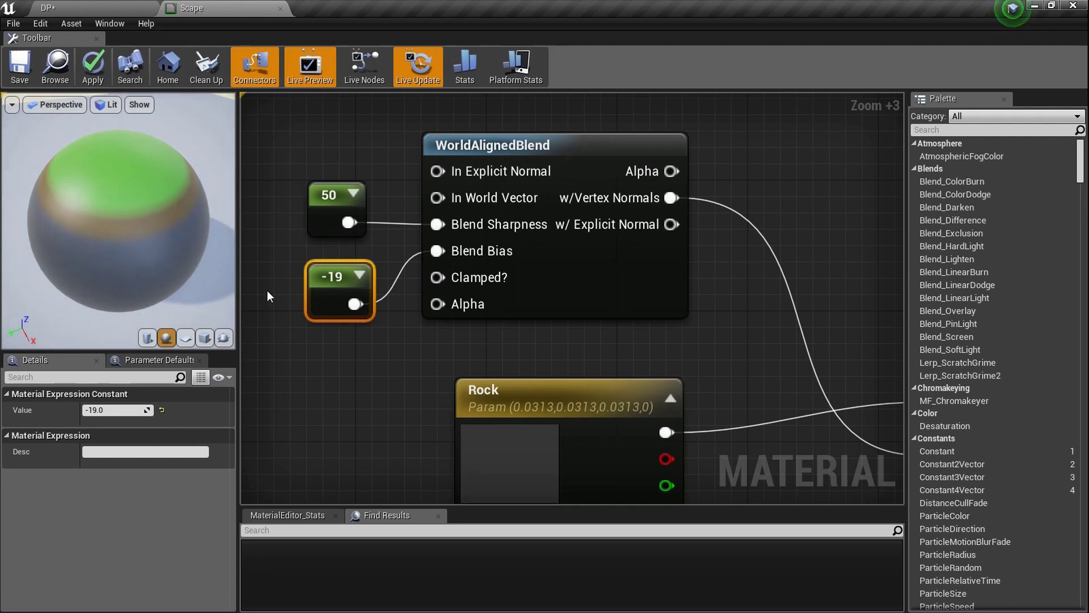
scroll(397, 331, down, 5)
right_drag(396, 331, 376, 234)
scroll(405, 341, down, 2)
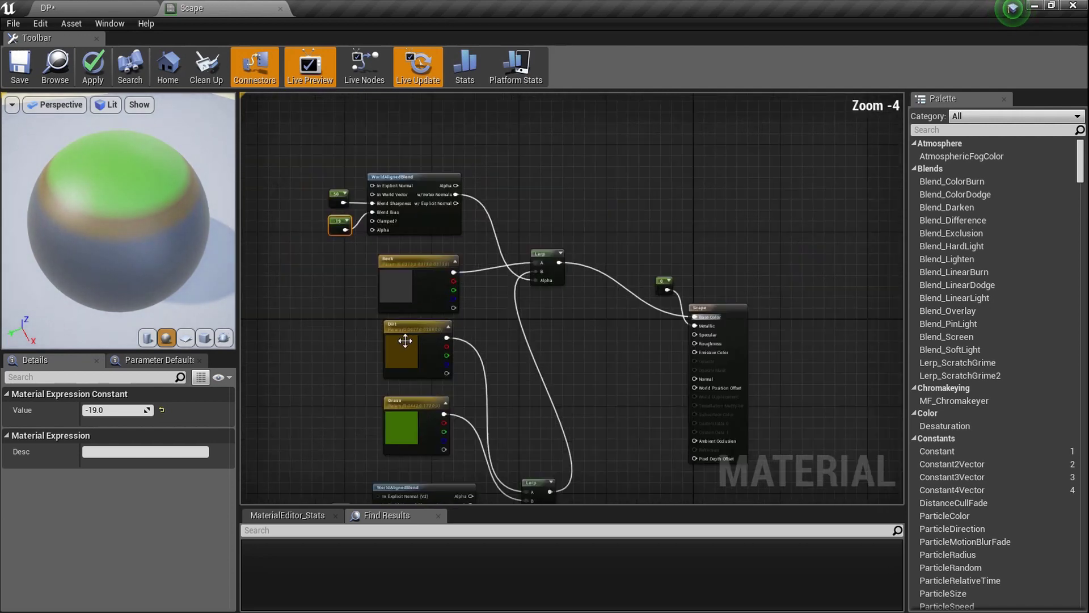
click(28, 81)
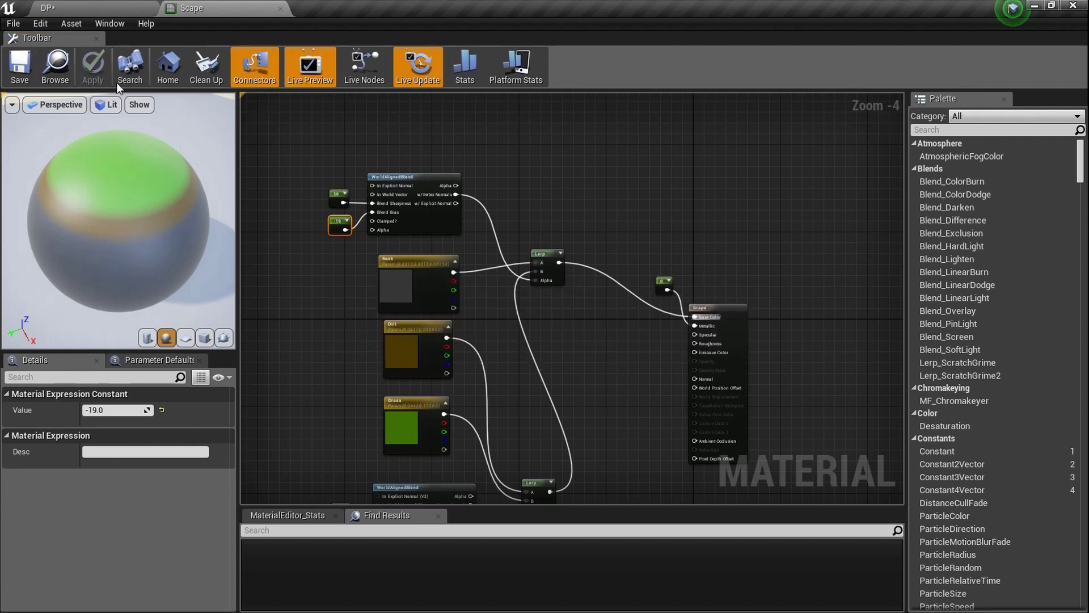
- Switch to the DP level and inspect the three-color slope blend on the landscape full screen
click(110, 8)
click(510, 291)
key(F11)
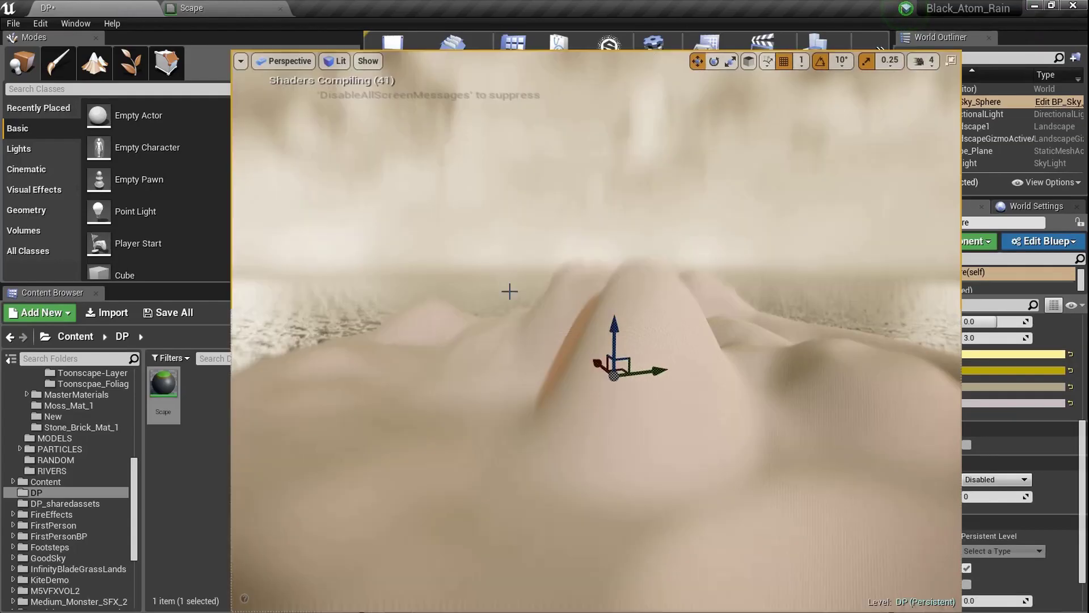
mouse_move(509, 291)
right_down()
mouse_move(493, 291)
mouse_move(527, 278)
mouse_move(604, 278)
mouse_move(593, 295)
mouse_move(519, 304)
mouse_move(516, 280)
mouse_move(559, 280)
mouse_move(595, 313)
mouse_move(542, 316)
mouse_move(607, 287)
mouse_move(423, 292)
mouse_move(404, 318)
mouse_move(426, 323)
mouse_move(465, 311)
mouse_move(467, 294)
mouse_move(509, 291)
right_up()
key(F11)
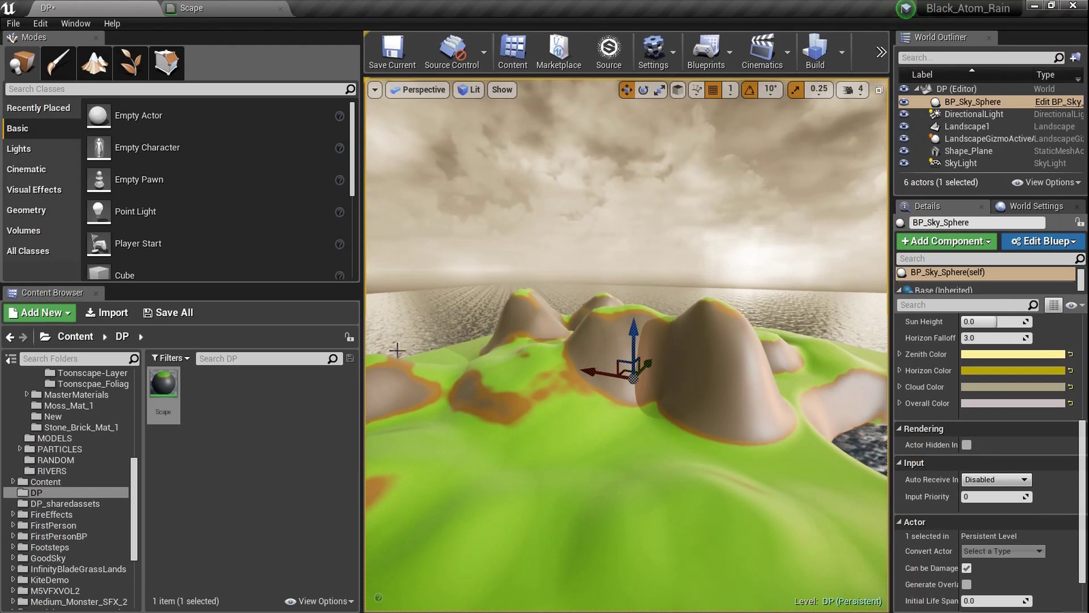
- Create a material instance from the Scape material, keeping the suggested name
right_click(165, 399)
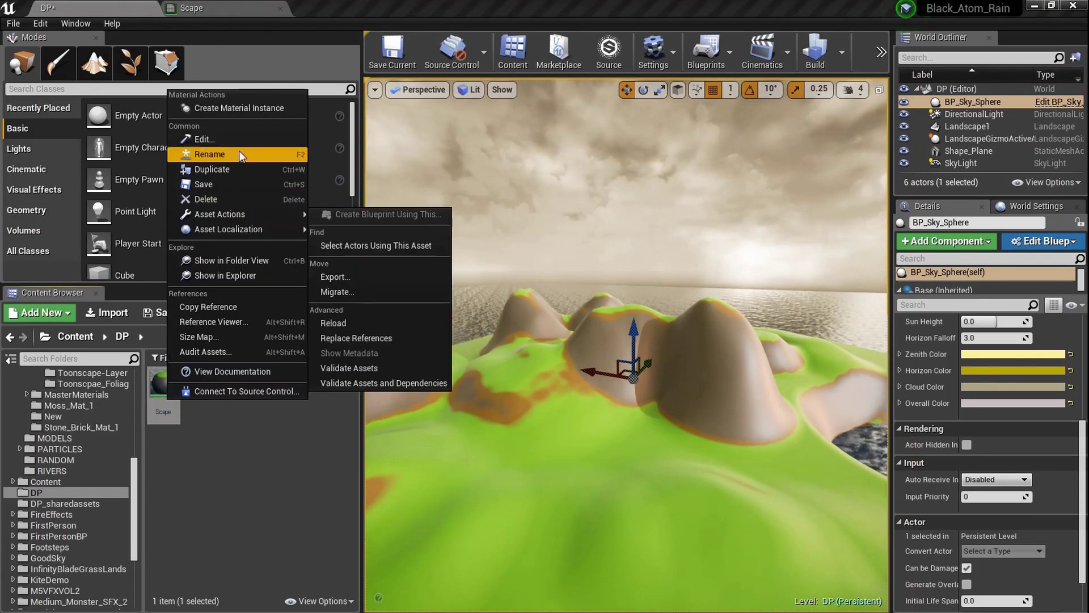
click(257, 111)
key(Return)
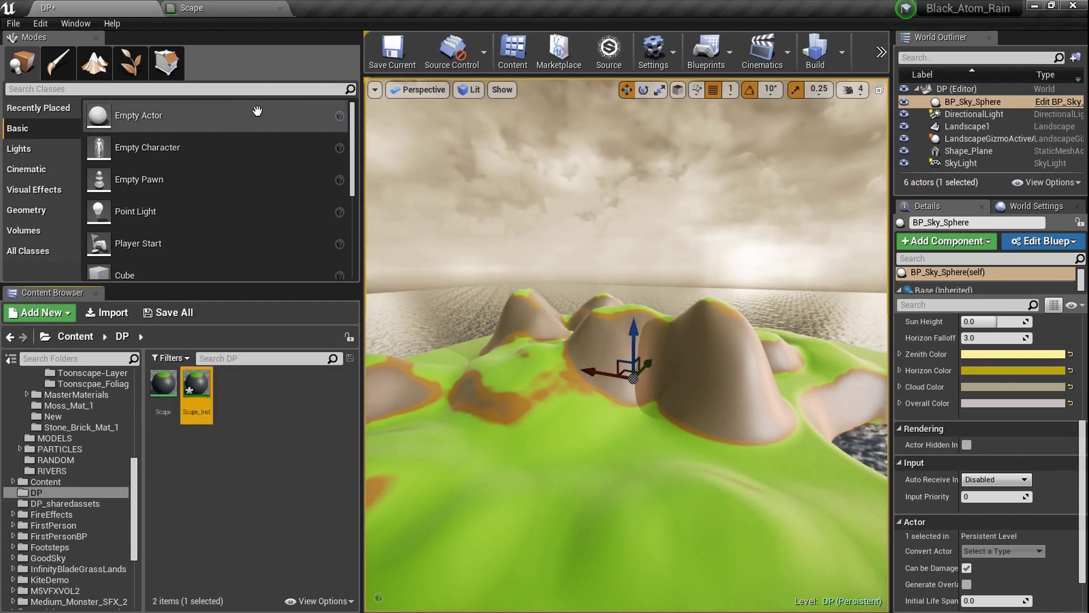
- Assign the Scape_Inst material instance as the Landscape Material of Landscape1
click(645, 433)
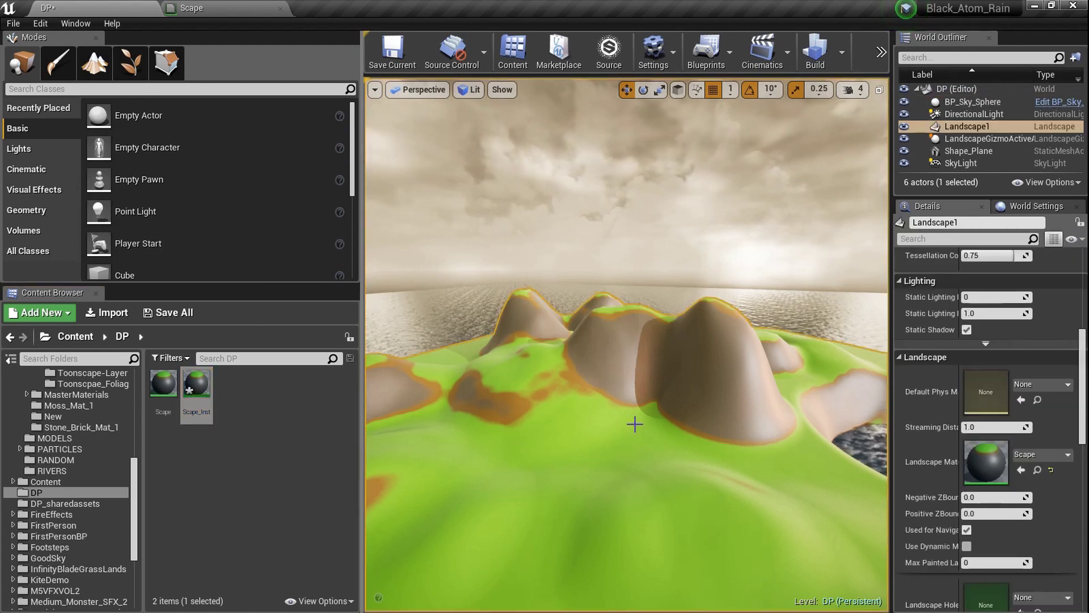
scroll(987, 533, down, 3)
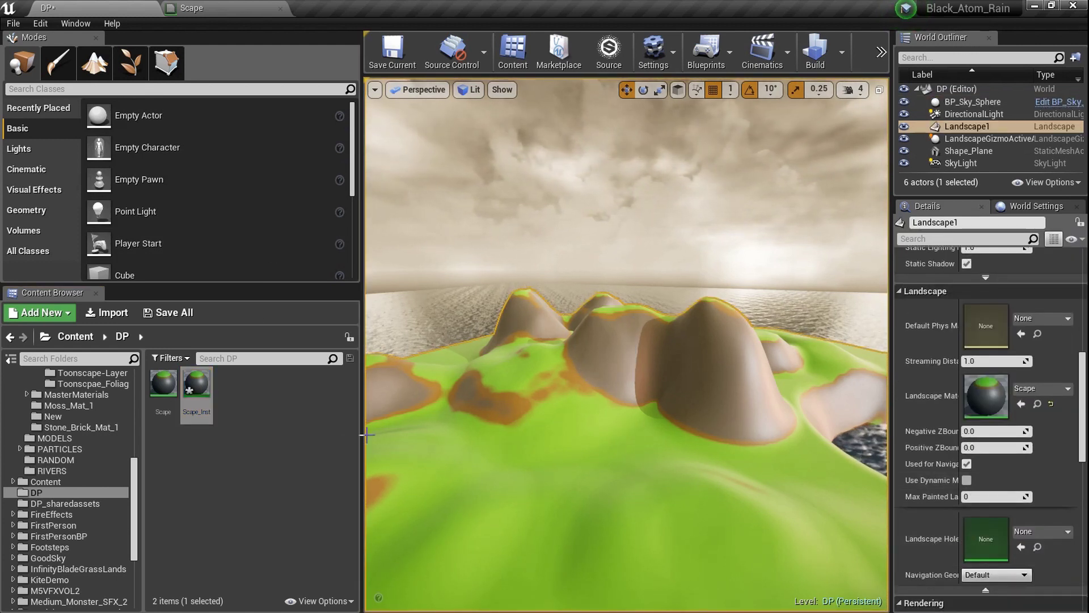
drag(191, 392, 681, 420)
drag(943, 400, 982, 394)
- Open Scape_Inst in a separate floating window and place it beside the level viewport
double_click(976, 400)
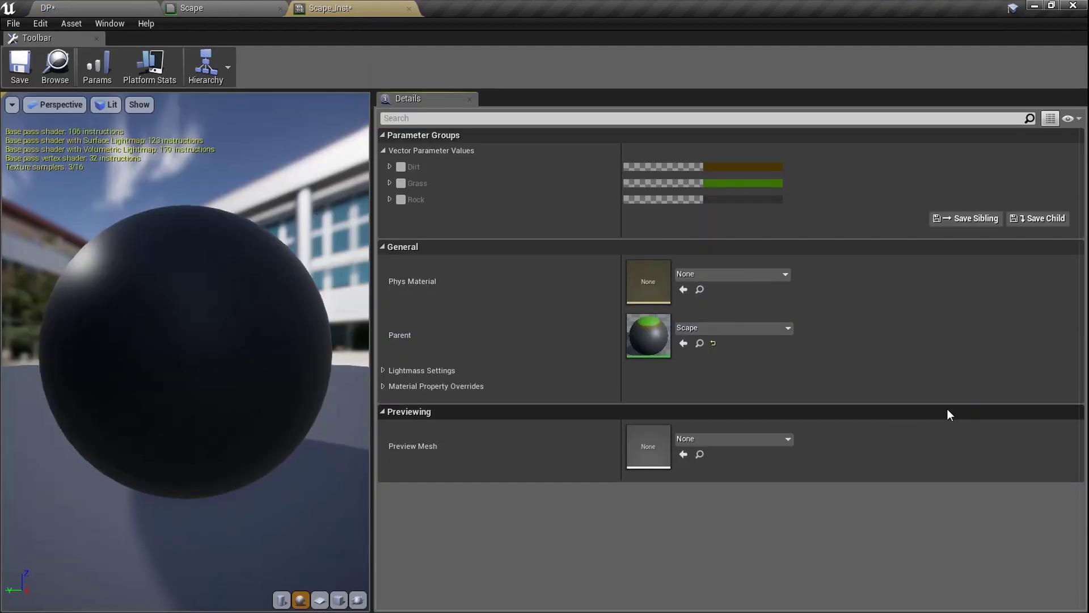
click(409, 8)
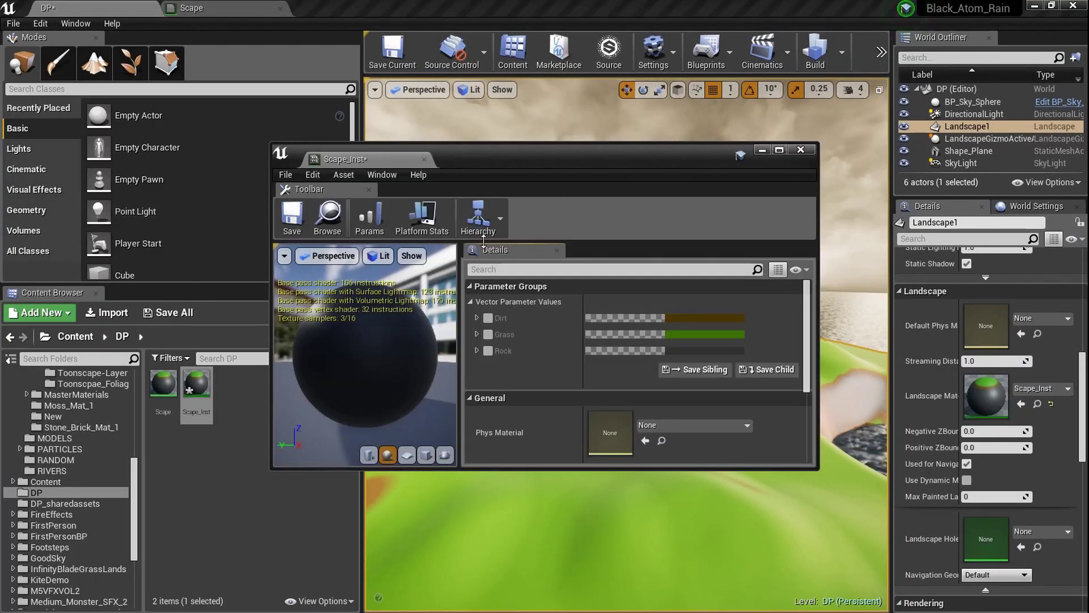
drag(498, 143, 498, 157)
drag(611, 164, 155, 196)
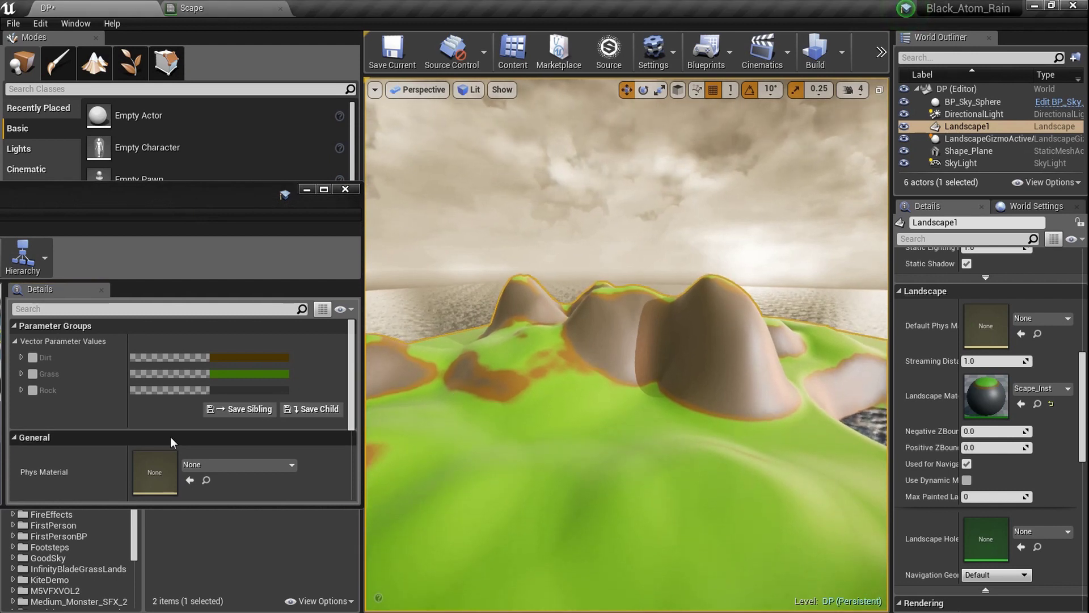
- Enable the Dirt, Grass and Rock vector parameter overrides in the material instance
click(32, 358)
click(32, 373)
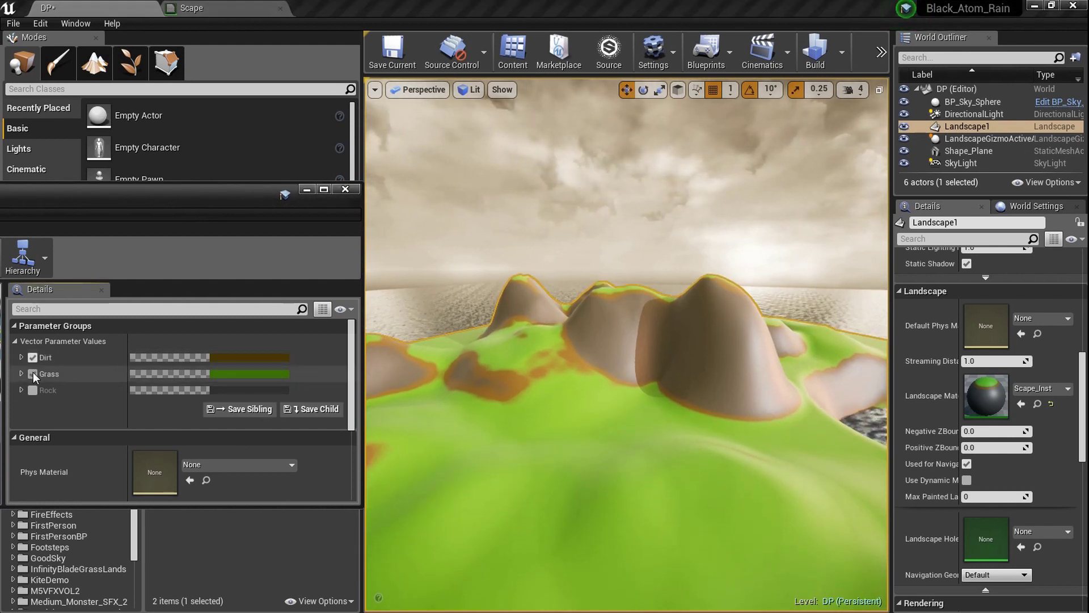
click(32, 390)
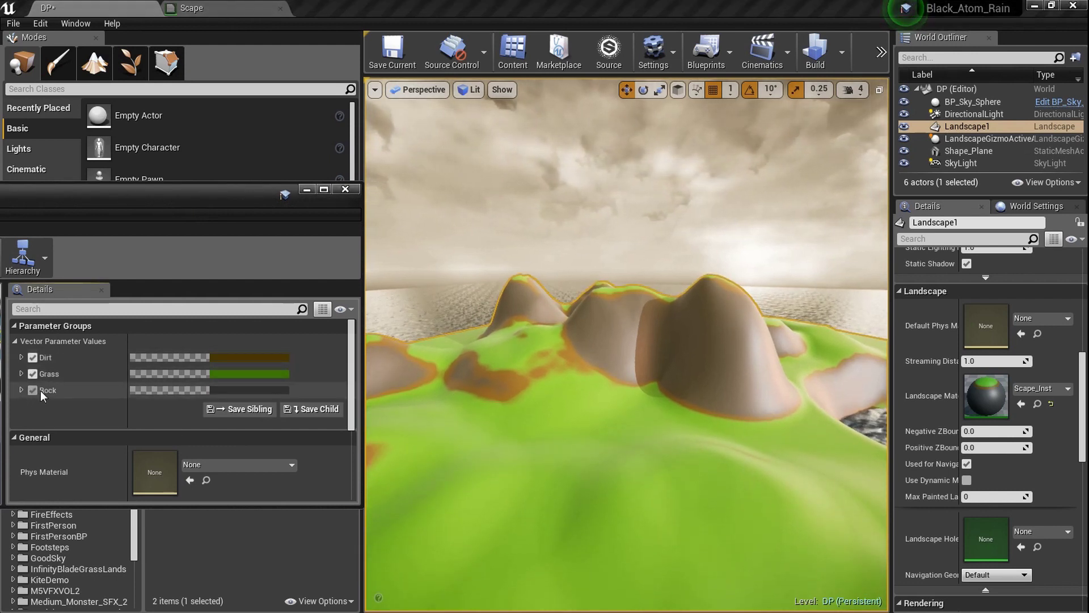
- Change the Dirt color to a brighter golden orange and the Grass color to a darker green
click(278, 357)
drag(485, 434, 482, 400)
click(488, 575)
click(280, 374)
drag(495, 416, 488, 423)
click(493, 576)
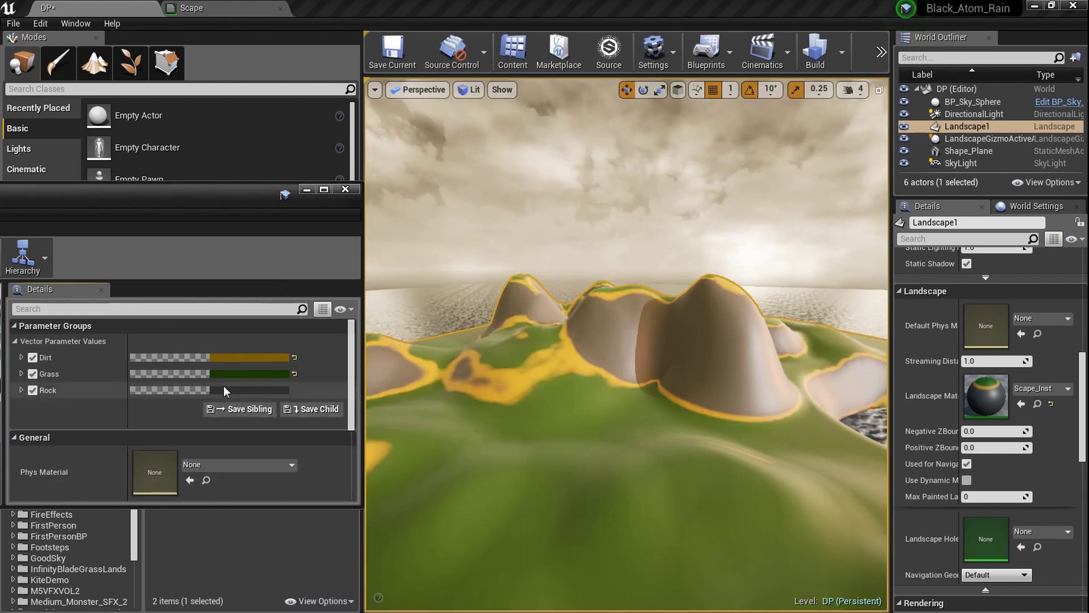
- Set the Rock color to dark reddish brown with R 0.03125, G 0.016135 and B 0.010141
click(247, 391)
click(375, 375)
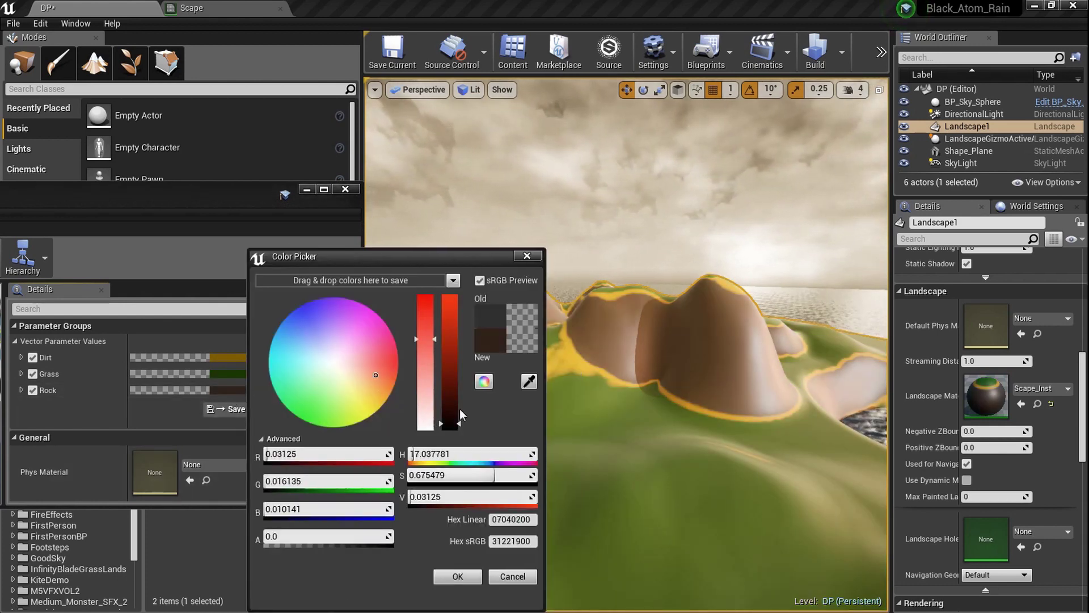
click(467, 577)
- Inspect the recolored landscape from another angle and save the Scape_Inst material instance
mouse_move(477, 558)
mouse_down()
mouse_move(510, 582)
mouse_move(494, 562)
mouse_up()
mouse_move(494, 562)
right_down()
mouse_move(511, 578)
mouse_move(497, 582)
right_up()
right_drag(537, 452, 536, 452)
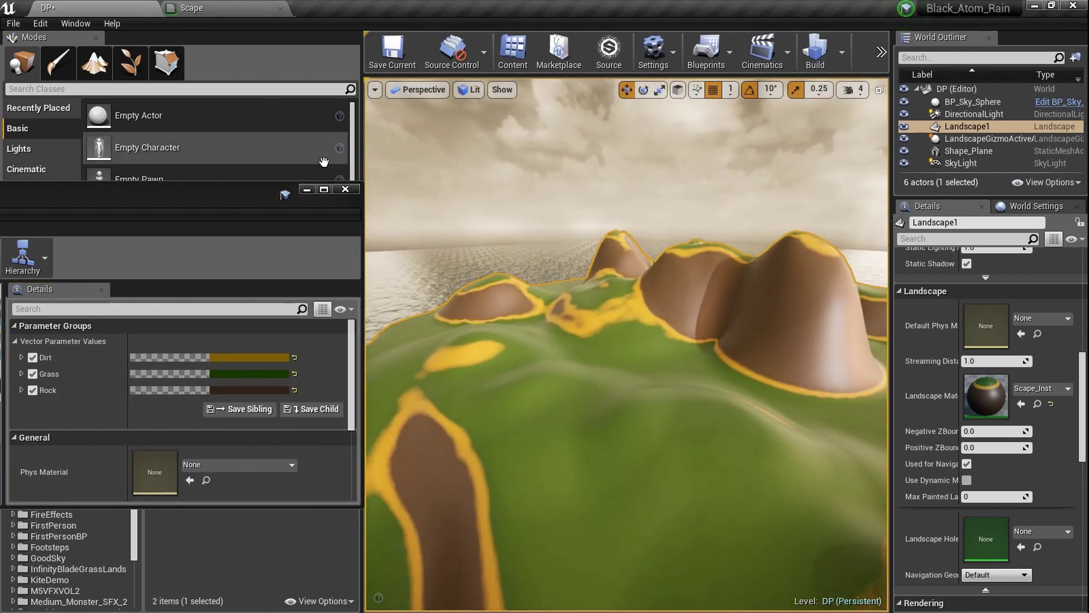
drag(145, 200, 569, 180)
click(257, 243)
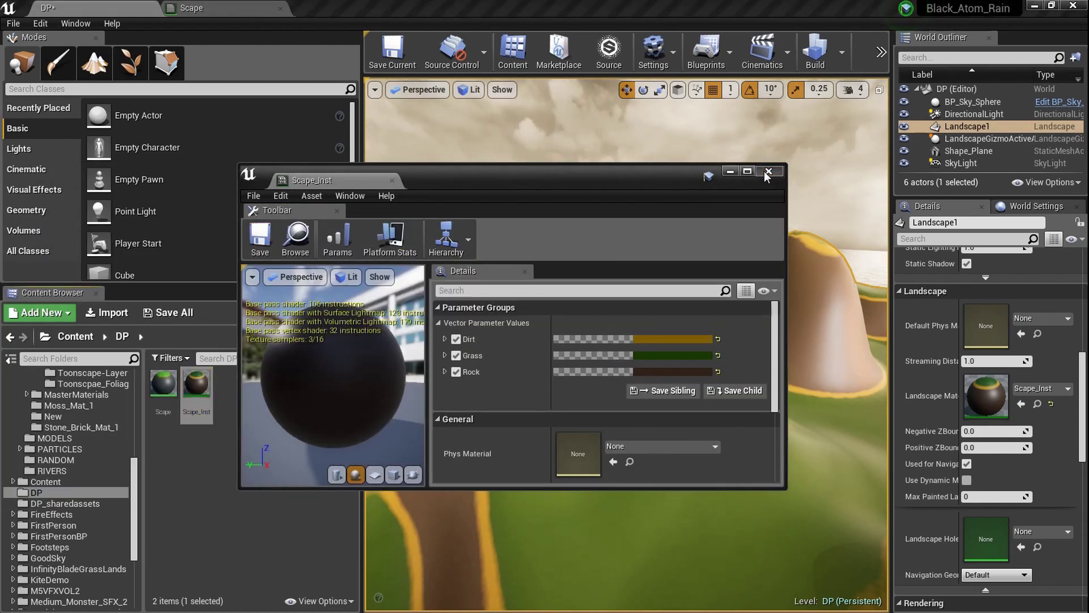
- Close the material instance and compare its parameters and the landscape with the Scape material's node graph
click(768, 171)
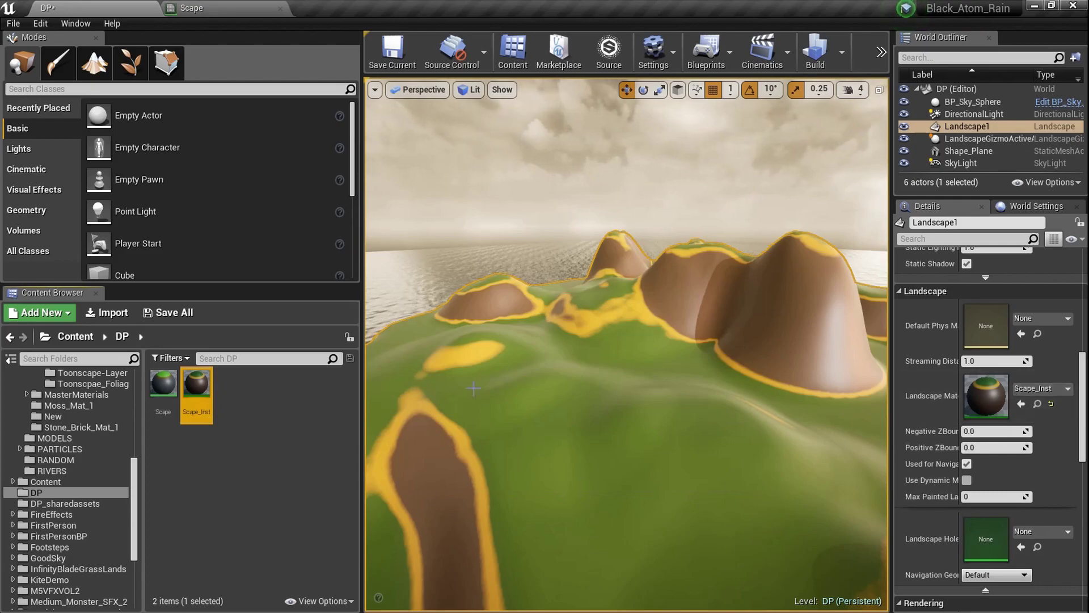
click(244, 7)
right_drag(531, 329, 518, 292)
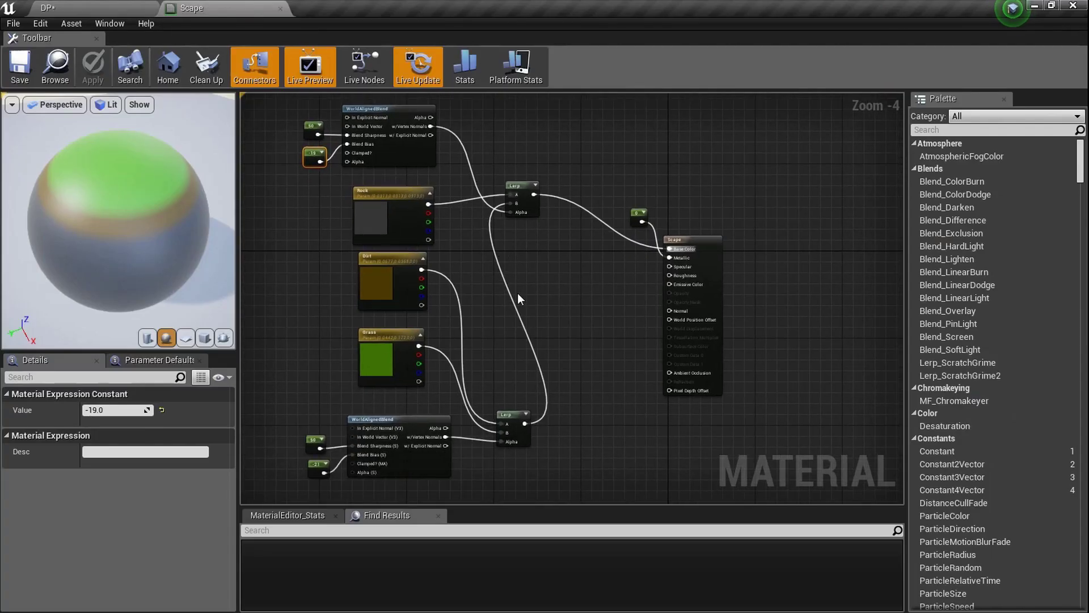
click(135, 4)
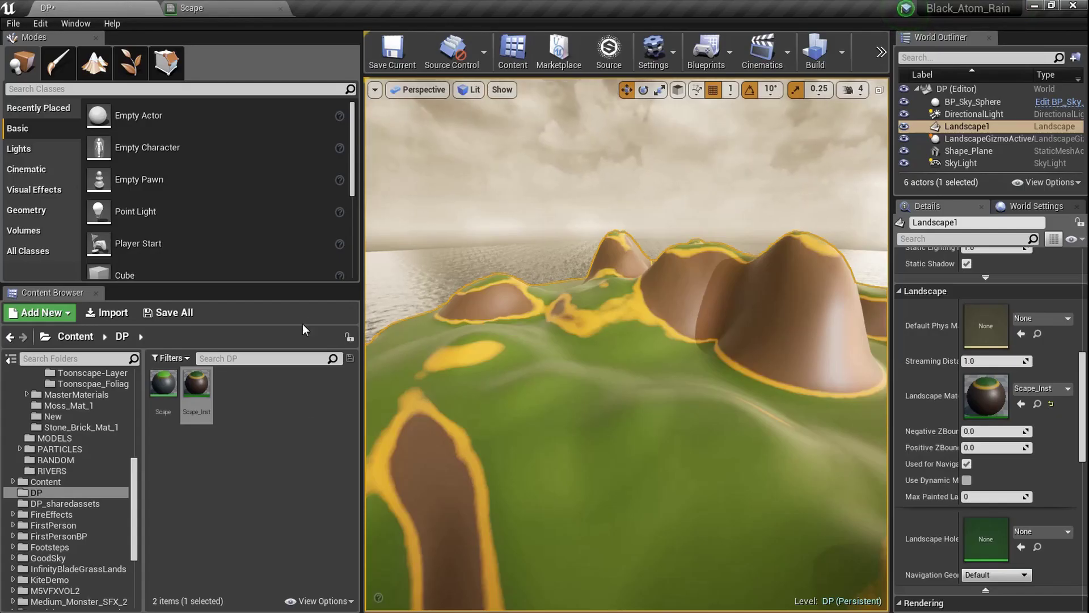
click(226, 6)
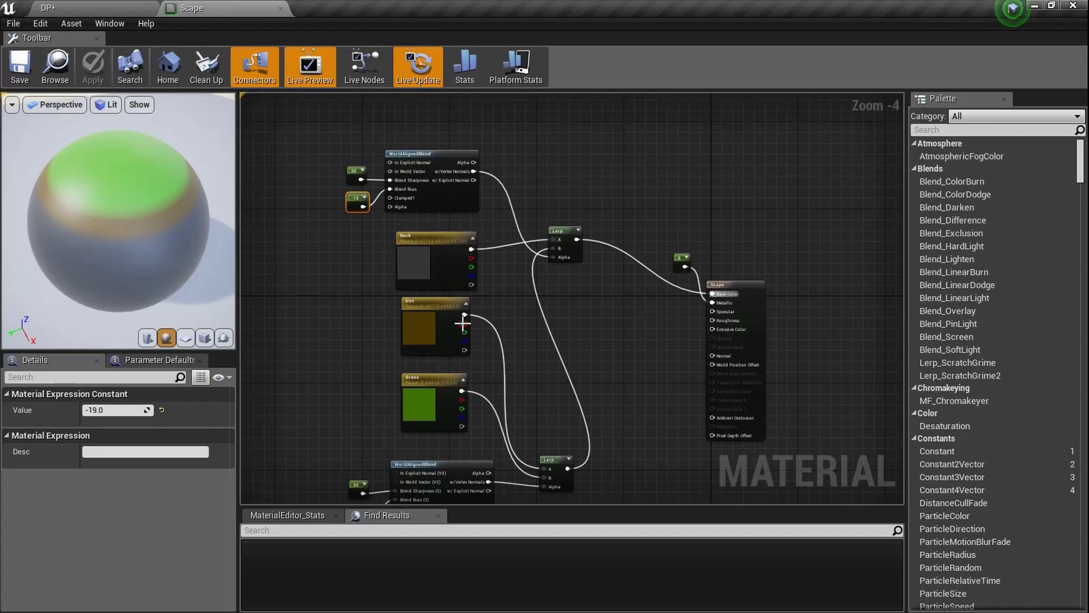
click(138, 7)
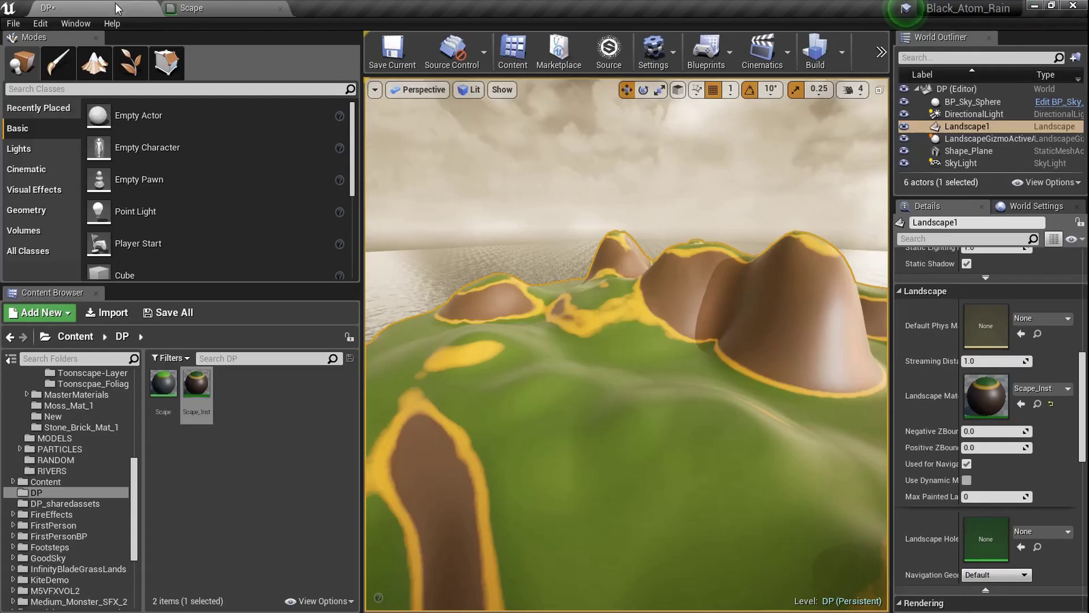
double_click(986, 396)
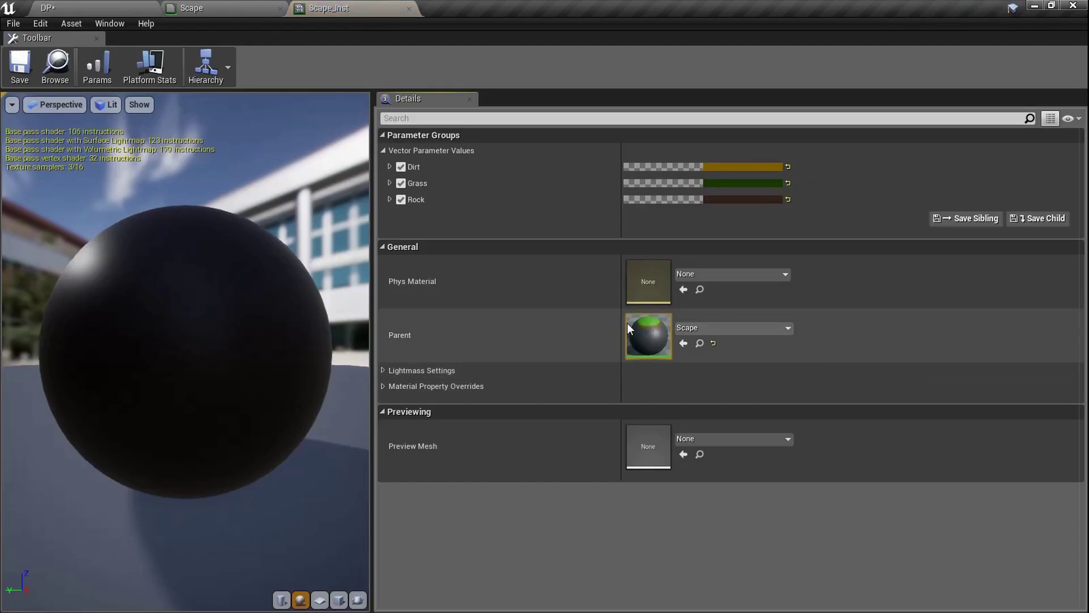
click(409, 9)
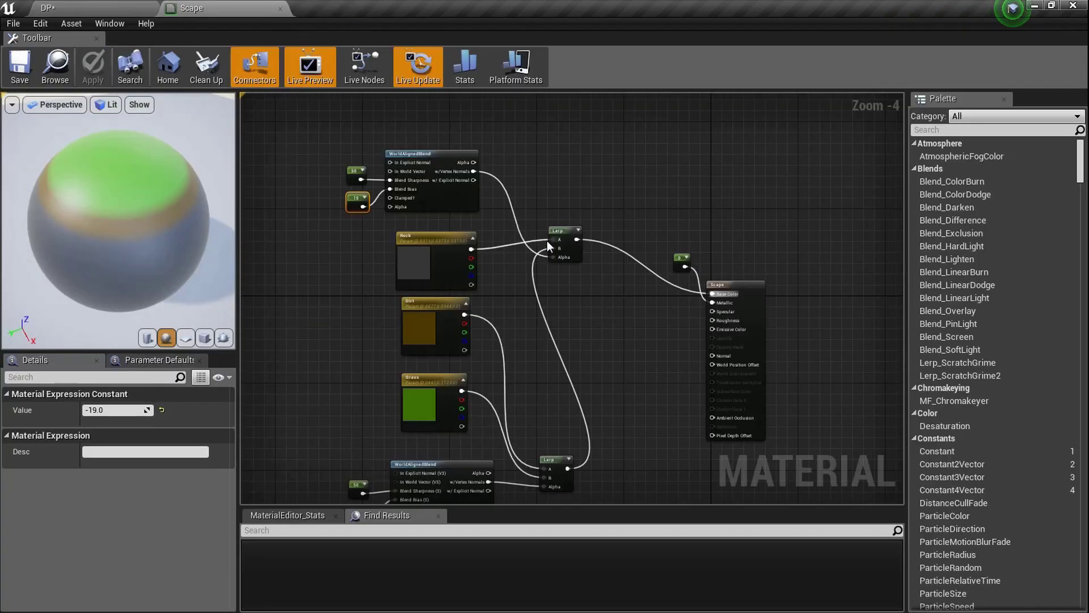
- Add two Lerp nodes to the Scape graph, placed between the color blend and the material output
scroll(547, 241, down, 2)
scroll(652, 311, up, 6)
scroll(594, 285, down, 4)
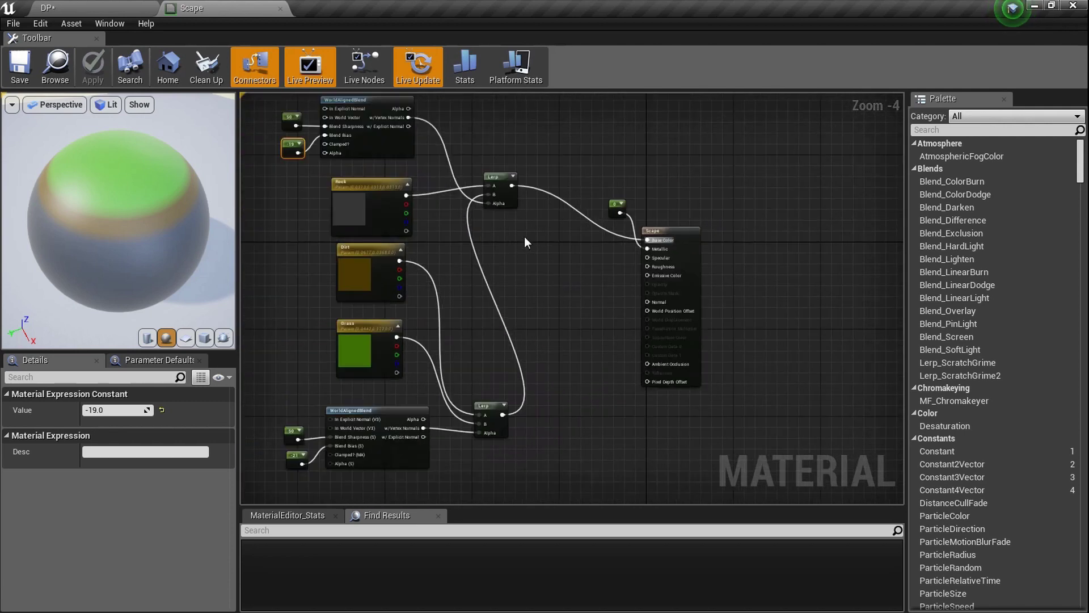
key(l)
click(525, 237)
key(l)
click(525, 301)
drag(563, 259, 553, 264)
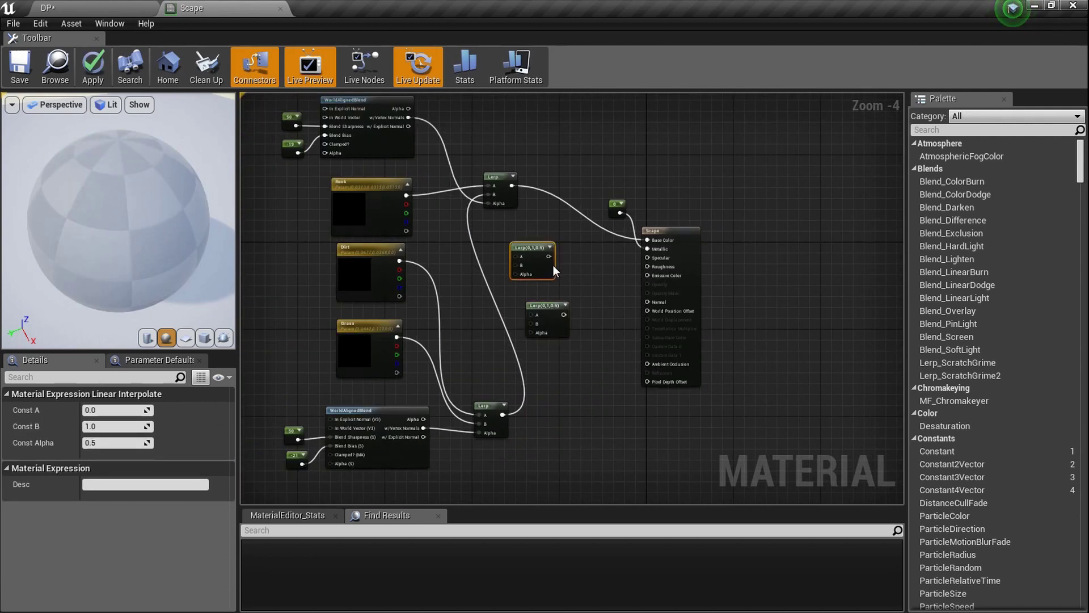
- Connect the upper new Lerp's output to the Scape material's Roughness input
scroll(544, 312, up, 3)
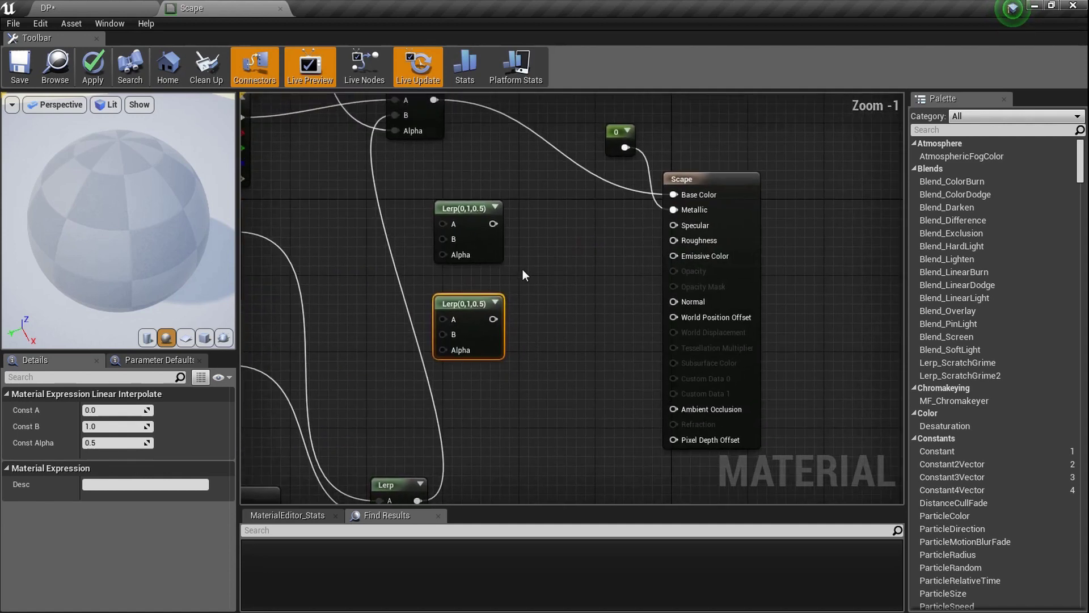
scroll(635, 200, up, 4)
drag(406, 237, 701, 271)
scroll(688, 279, down, 3)
- Connect the w/Vertex Normals output of the lower WorldAlignedBlend to the lower new Lerp's Alpha
right_drag(463, 369, 668, 288)
right_drag(392, 360, 376, 401)
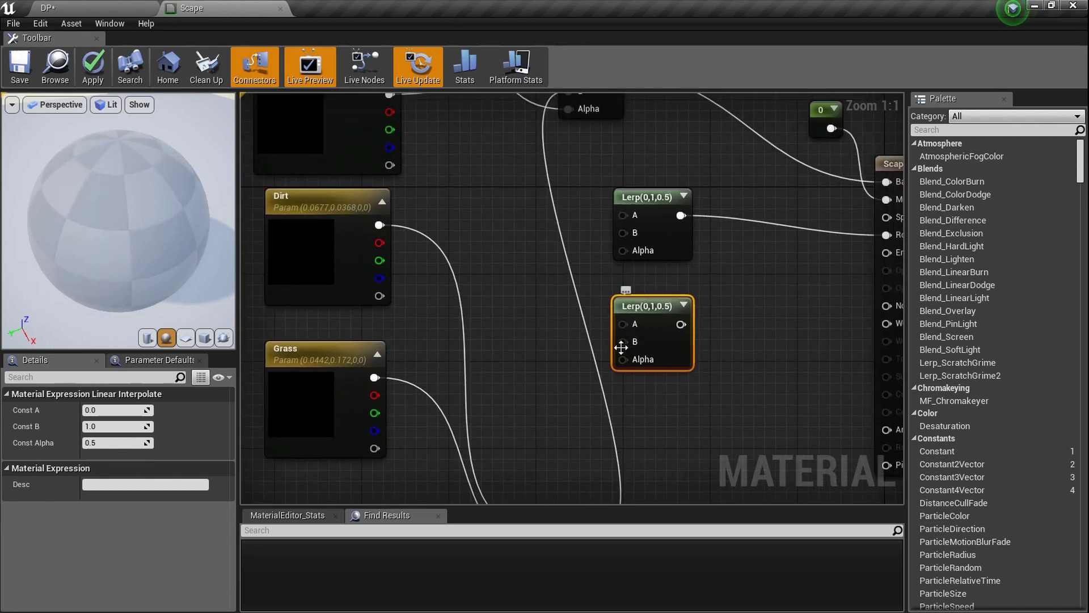
drag(545, 359, 523, 339)
click(522, 338)
right_drag(522, 338, 503, 385)
drag(602, 372, 530, 377)
right_drag(528, 380, 518, 174)
drag(374, 386, 575, 189)
right_drag(576, 188, 510, 319)
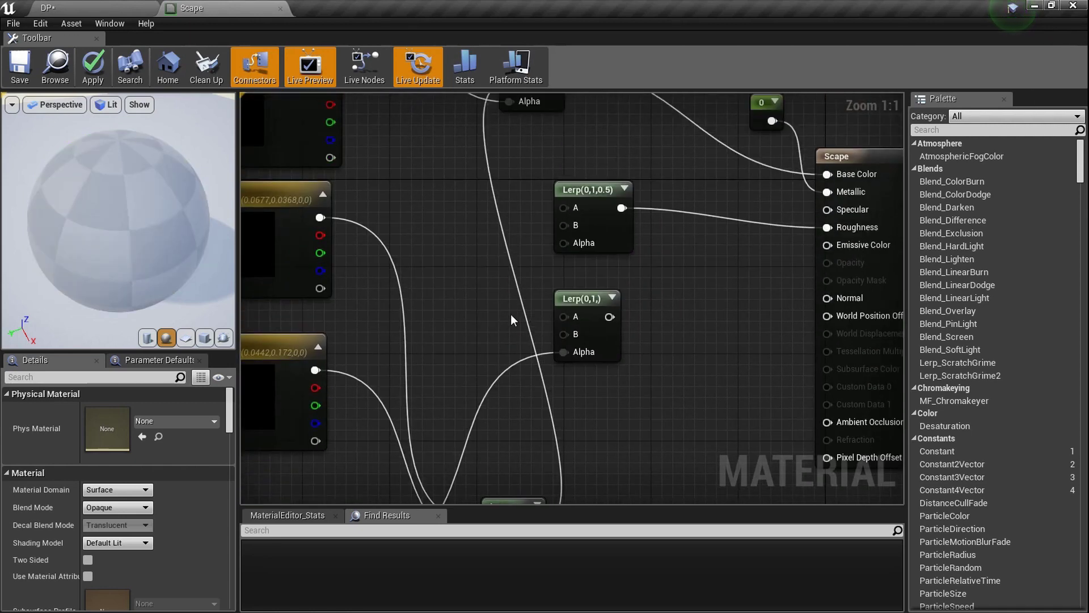
- Add a constant with value 1 and connect it to the lower roughness Lerp's B input
click(482, 314)
scroll(520, 327, up, 3)
drag(502, 335, 588, 335)
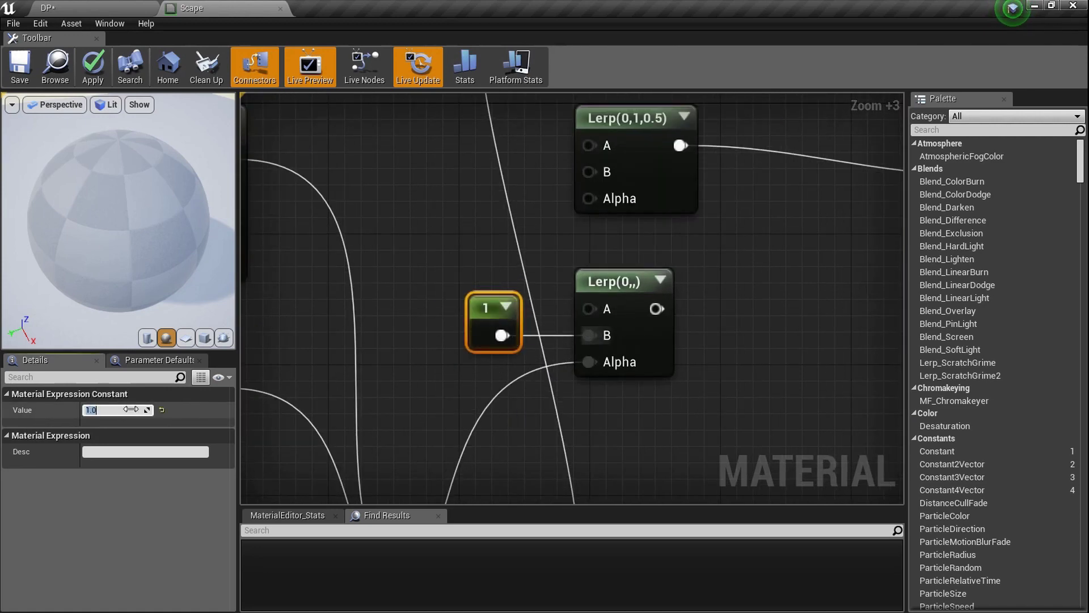
click(368, 322)
- Add another constant, connect it to the lower roughness Lerp's A input and set its value to 1
right_drag(389, 331, 389, 380)
key(1)
click(466, 274)
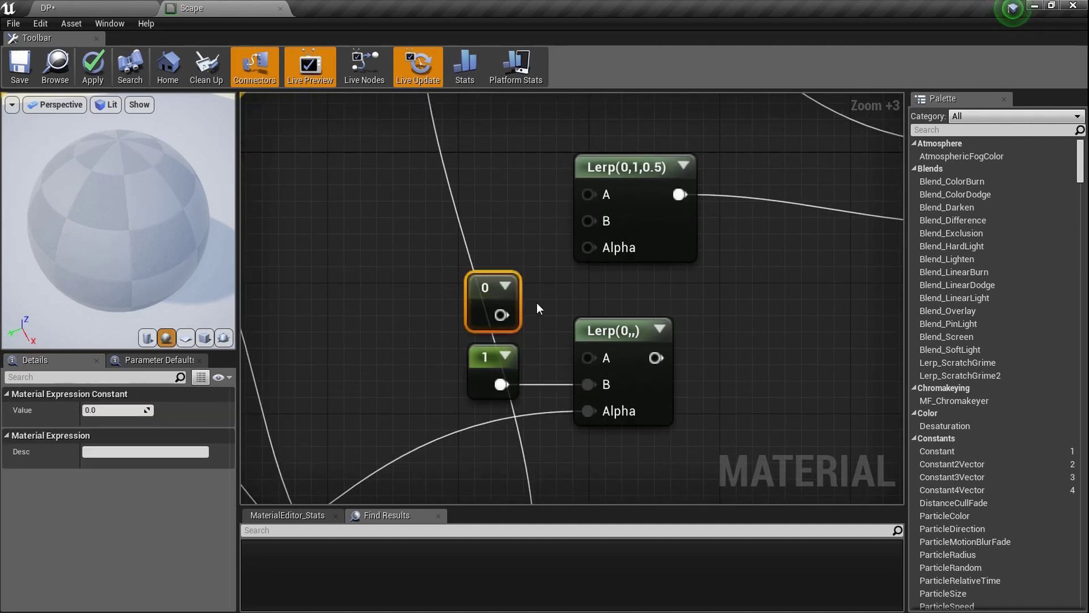
drag(502, 314, 589, 358)
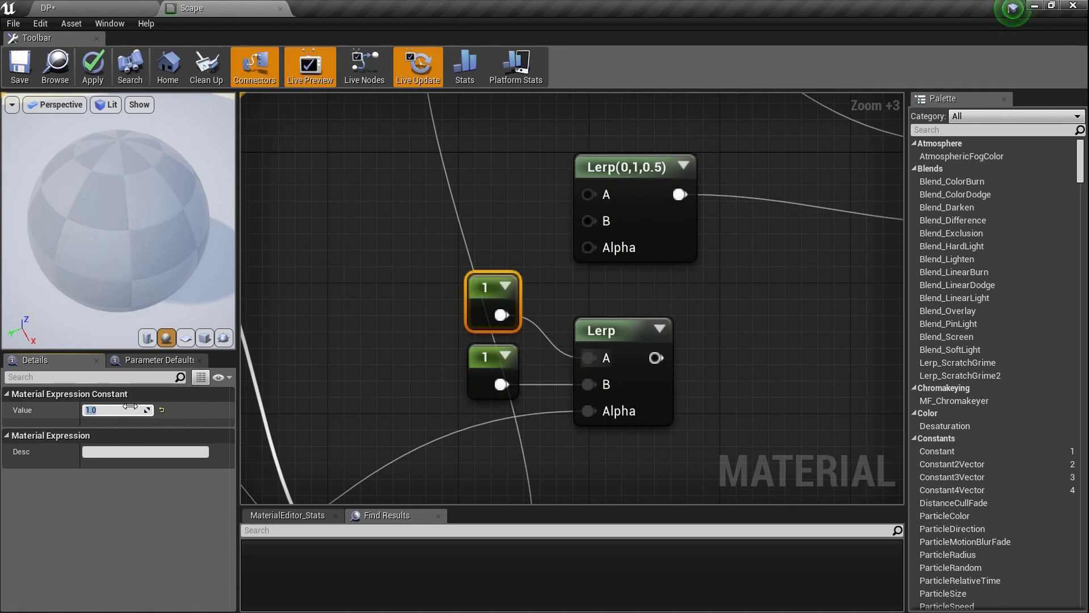
scroll(397, 286, down, 1)
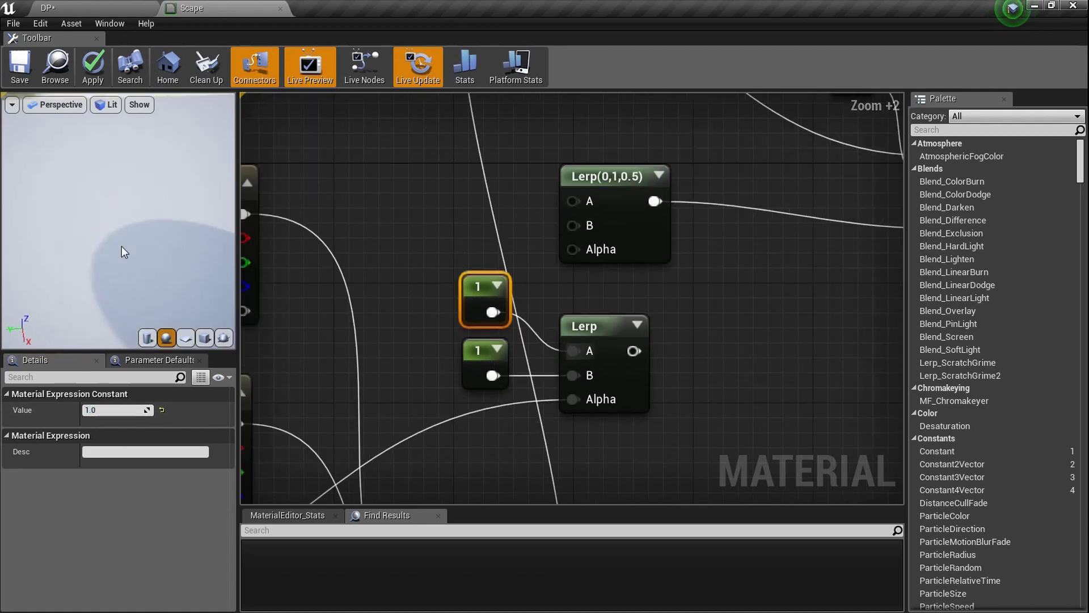
- Connect the lower roughness Lerp's output to the B input of the upper roughness Lerp
right_drag(136, 245, 136, 272)
right_drag(442, 203, 470, 289)
scroll(481, 301, down, 4)
right_drag(570, 387, 507, 320)
scroll(515, 326, up, 2)
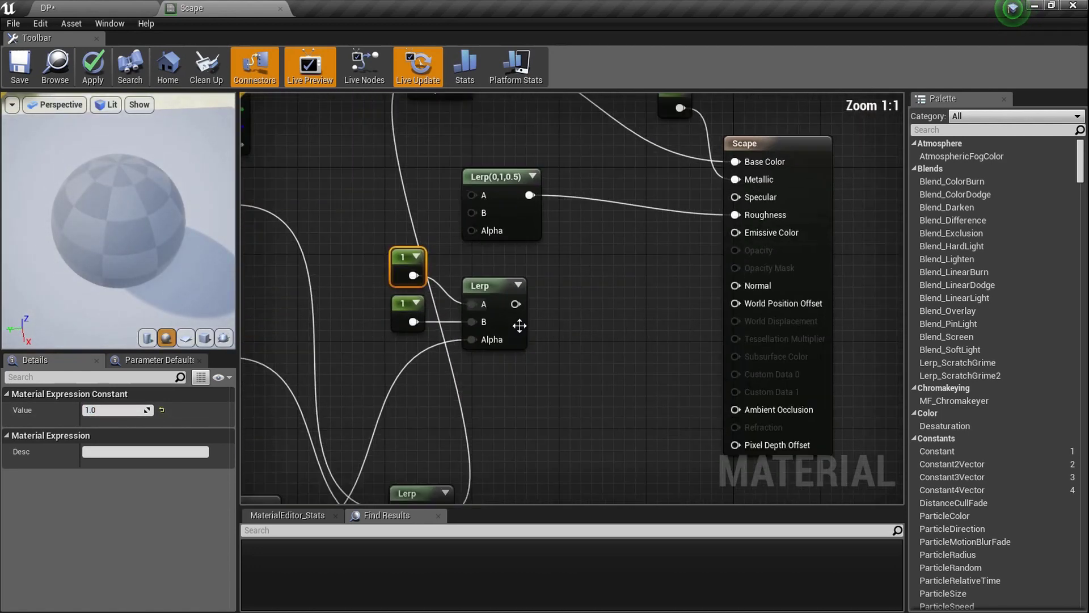
drag(515, 303, 496, 250)
drag(479, 213, 471, 212)
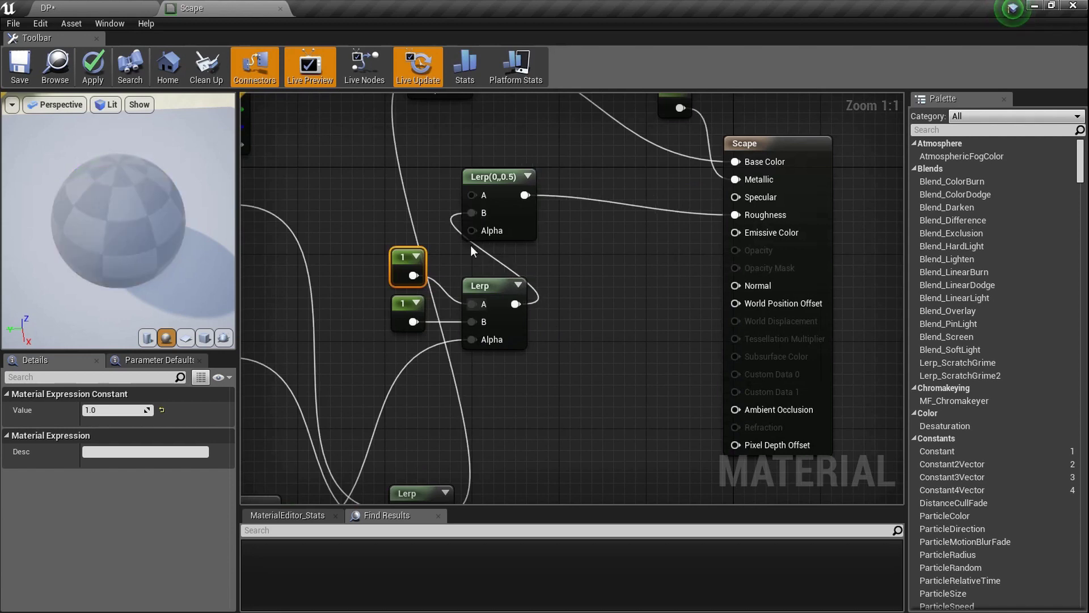
- Connect the upper WorldAlignedBlend's w/Vertex Normals output to the upper roughness Lerp's Alpha
scroll(471, 246, down, 2)
drag(402, 151, 591, 385)
right_drag(549, 376, 534, 329)
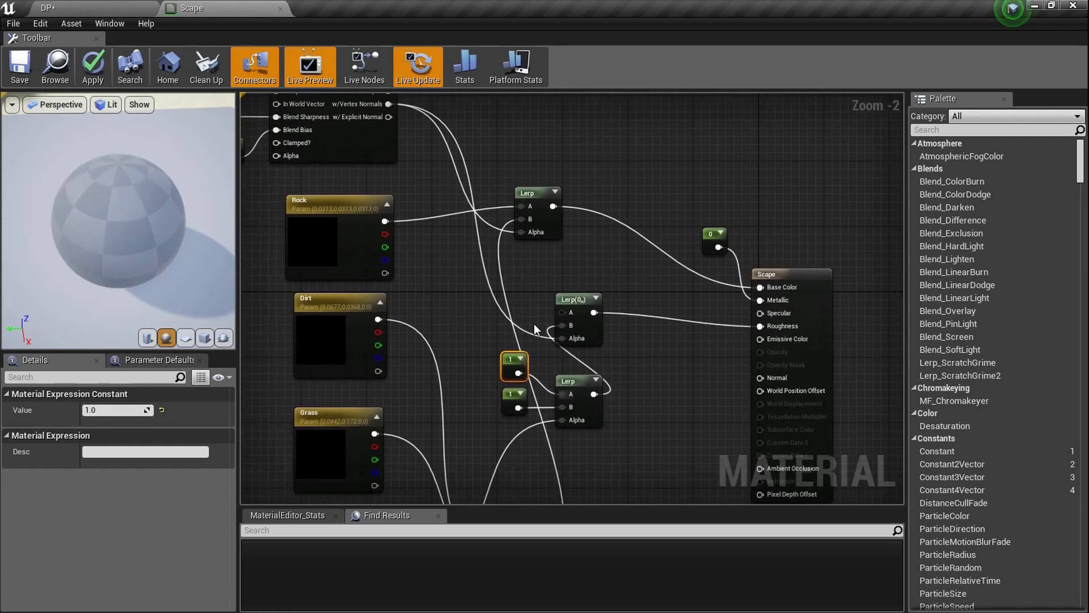
- Add a constant for the upper roughness Lerp's A input, set it to 0.25 and place it left of the Lerp
scroll(535, 329, up, 8)
click(481, 259)
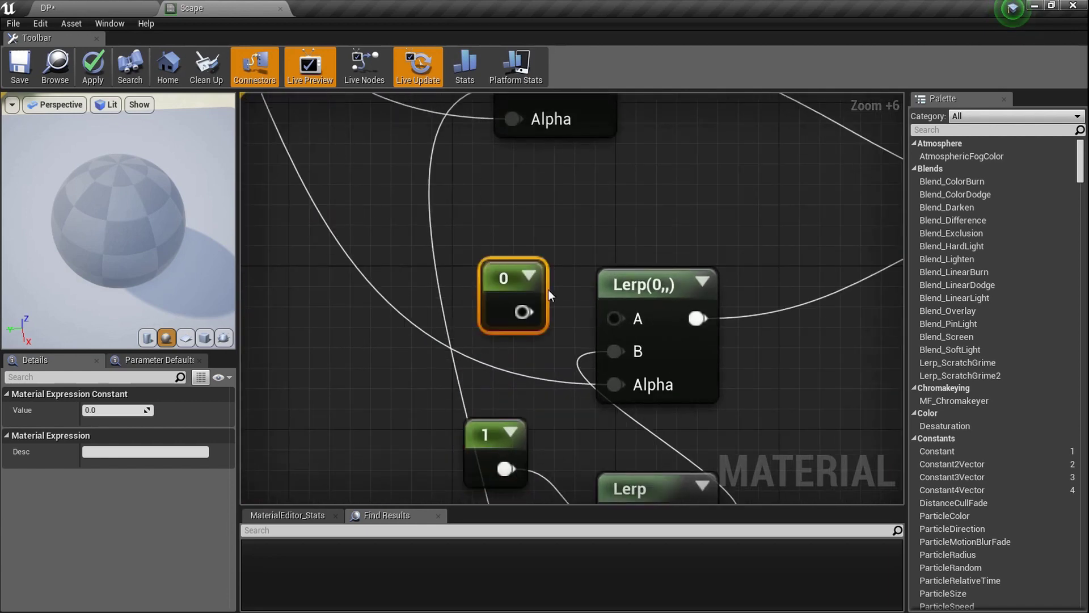
drag(524, 312, 614, 318)
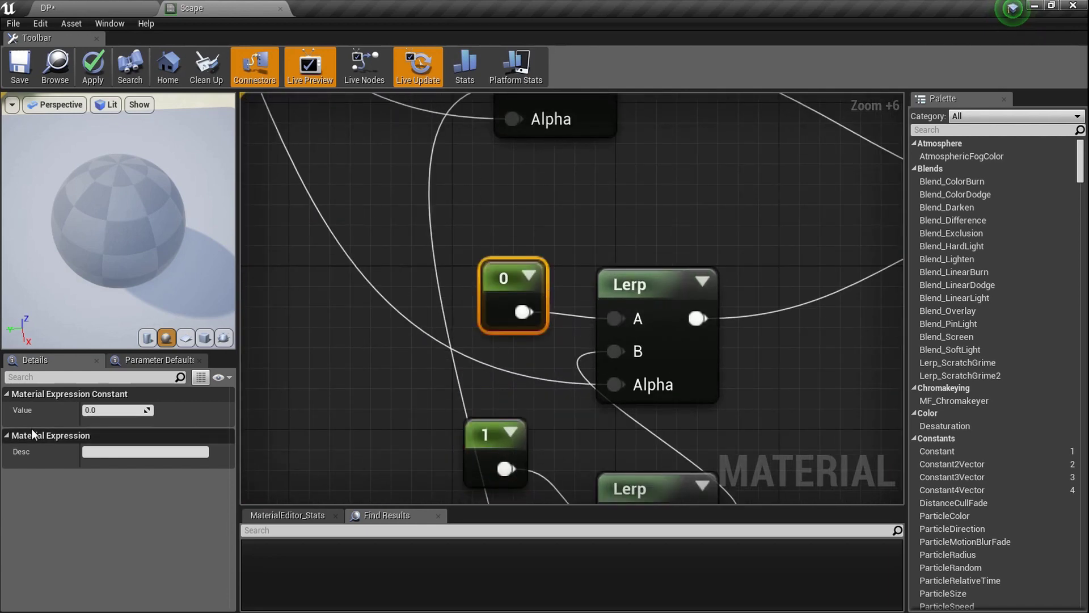
click(126, 413)
text(.25)
key(Return)
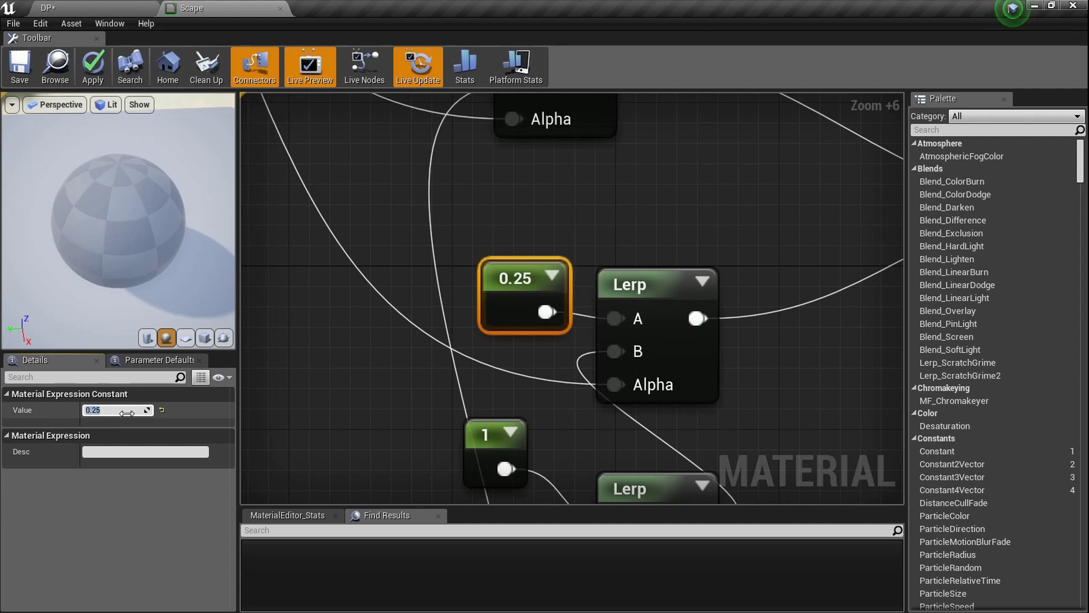
scroll(404, 381, down, 4)
drag(436, 304, 410, 307)
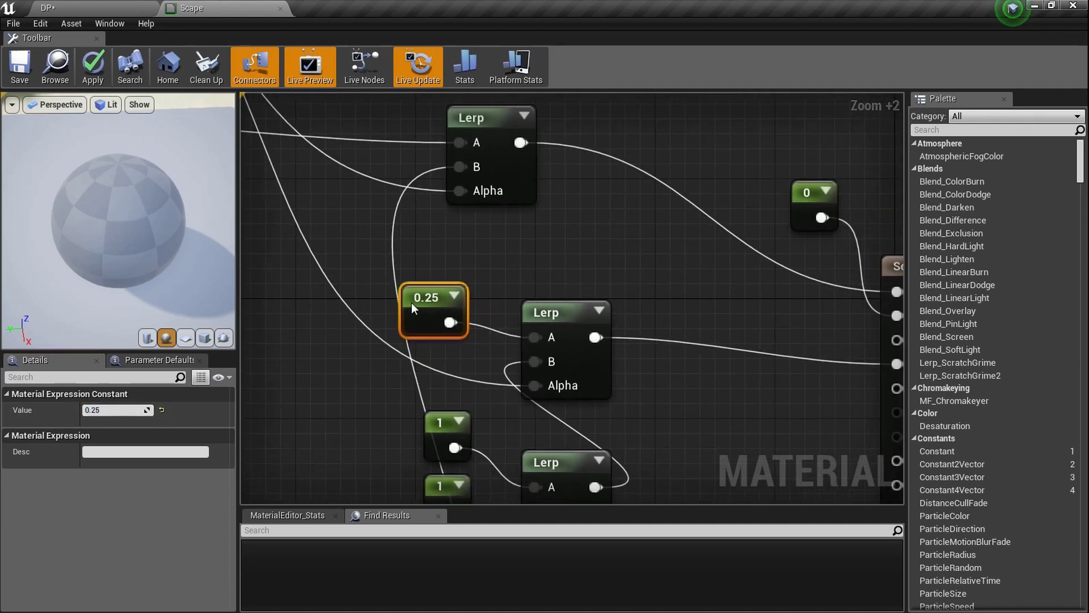
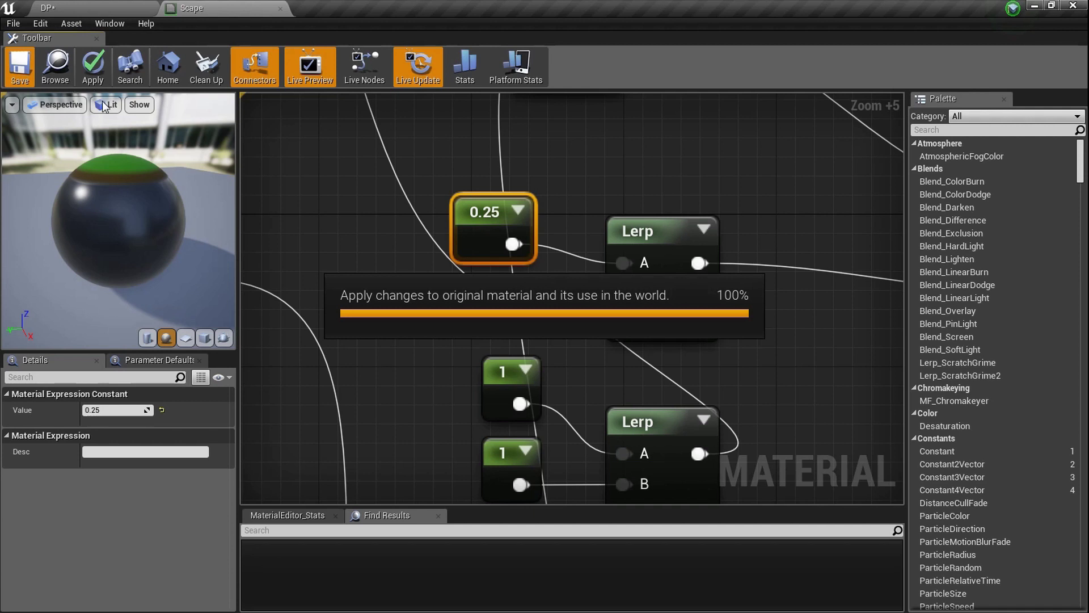
- Inspect the landscape's updated roughness from several angles in a full-screen game view of the DP level
click(113, 7)
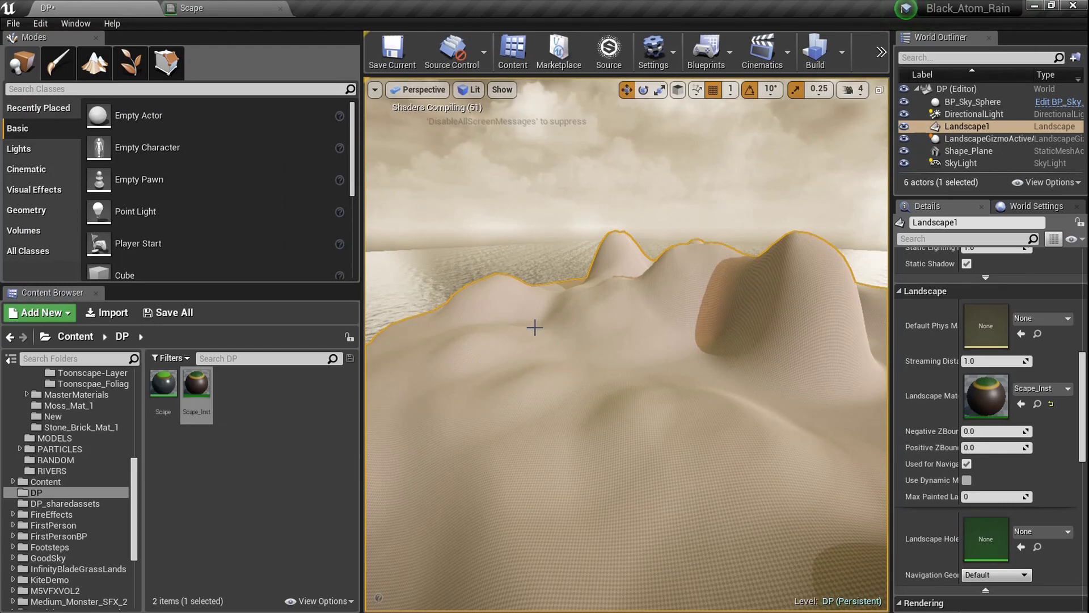
key(F11)
key(g)
right_drag(535, 327, 666, 284)
right_drag(566, 311, 504, 364)
right_drag(622, 372, 605, 380)
key(F11)
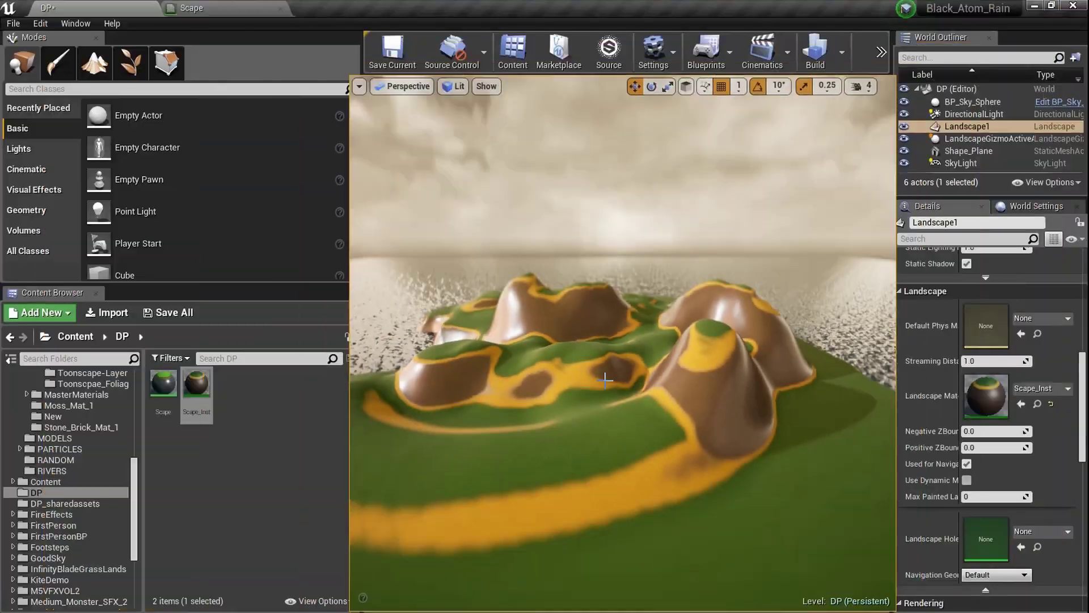
- Switch to landscape sculpting and raise several new hills across the island with the Sculpt tool
click(114, 77)
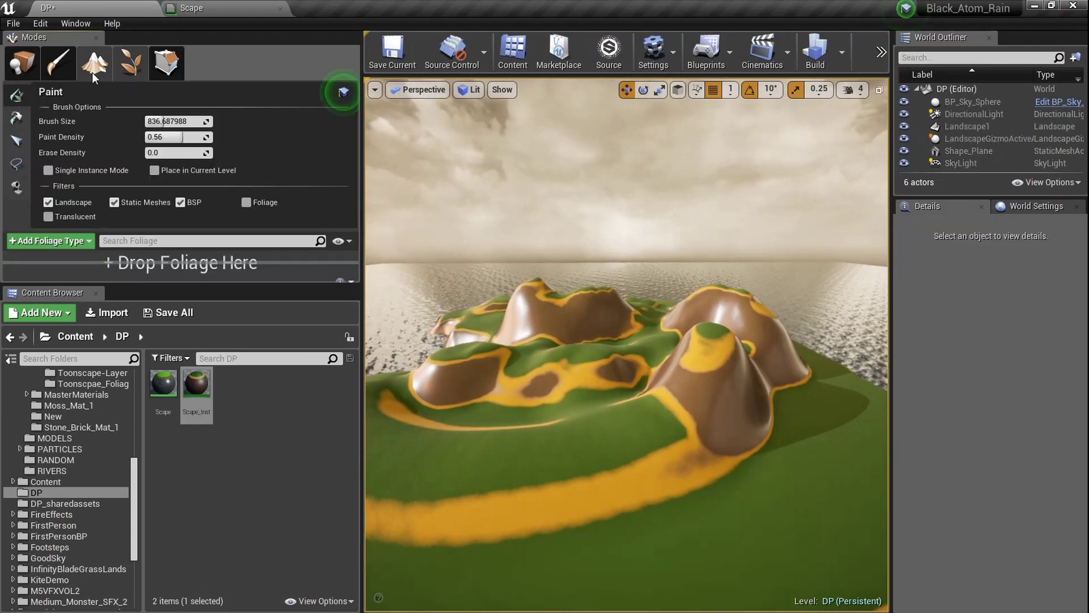
click(92, 73)
click(174, 111)
right_drag(713, 528, 669, 547)
drag(557, 404, 694, 386)
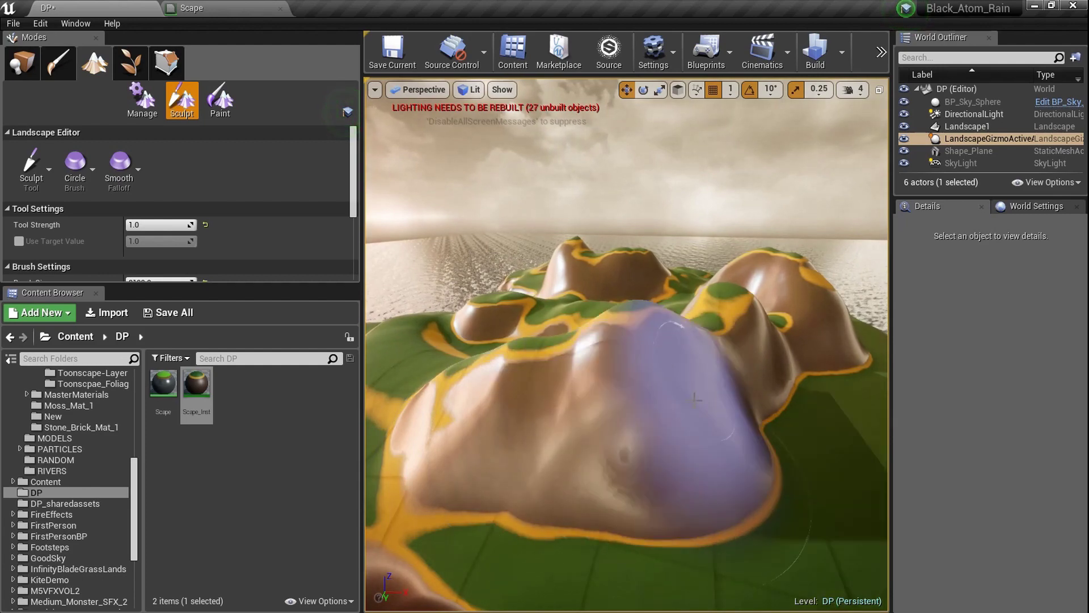
right_drag(695, 386, 702, 348)
drag(702, 347, 723, 284)
mouse_move(723, 284)
right_down()
mouse_move(641, 295)
mouse_move(587, 406)
right_up()
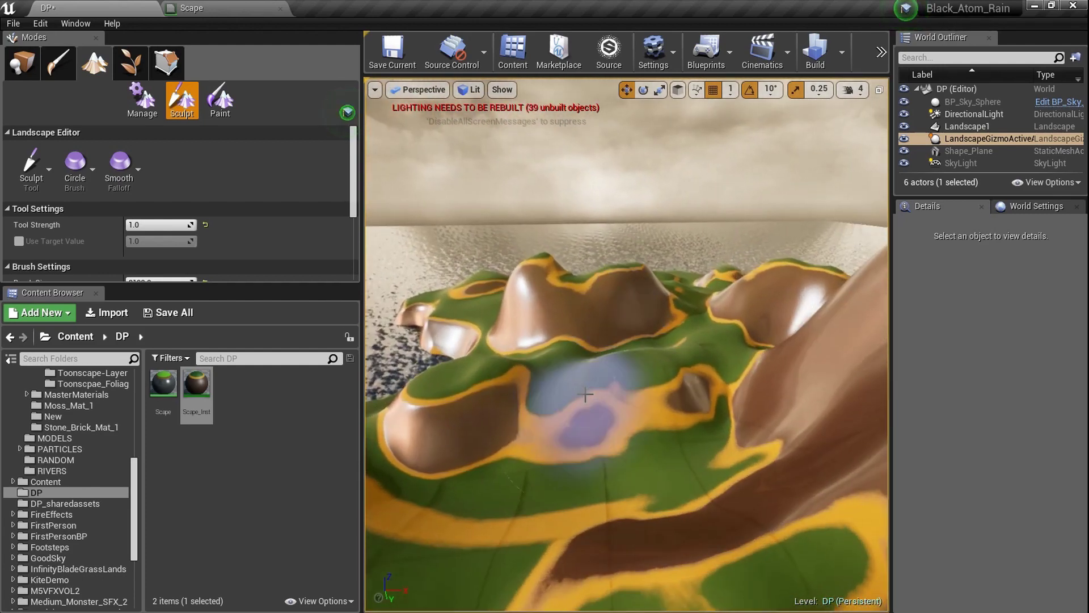
drag(587, 406, 625, 307)
mouse_move(625, 307)
right_down()
mouse_move(590, 334)
mouse_move(656, 348)
right_up()
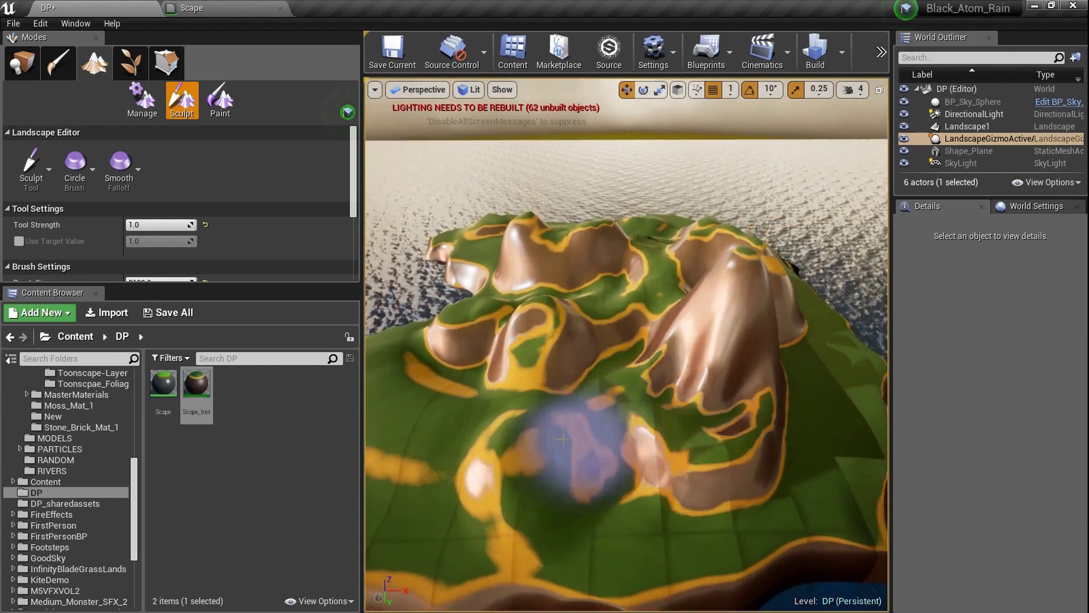
drag(574, 437, 499, 494)
- Level the uneven ground and hills on the near side of the island with the Flatten tool
mouse_move(499, 493)
right_down()
mouse_move(465, 454)
mouse_move(495, 417)
mouse_move(484, 393)
right_up()
click(33, 170)
click(84, 241)
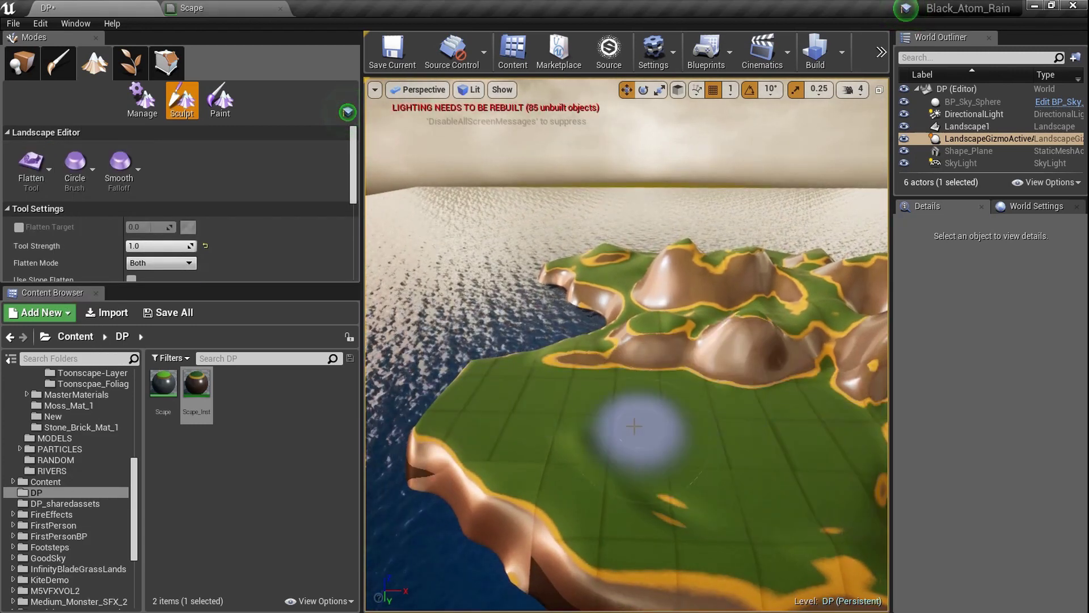
drag(639, 426, 863, 446)
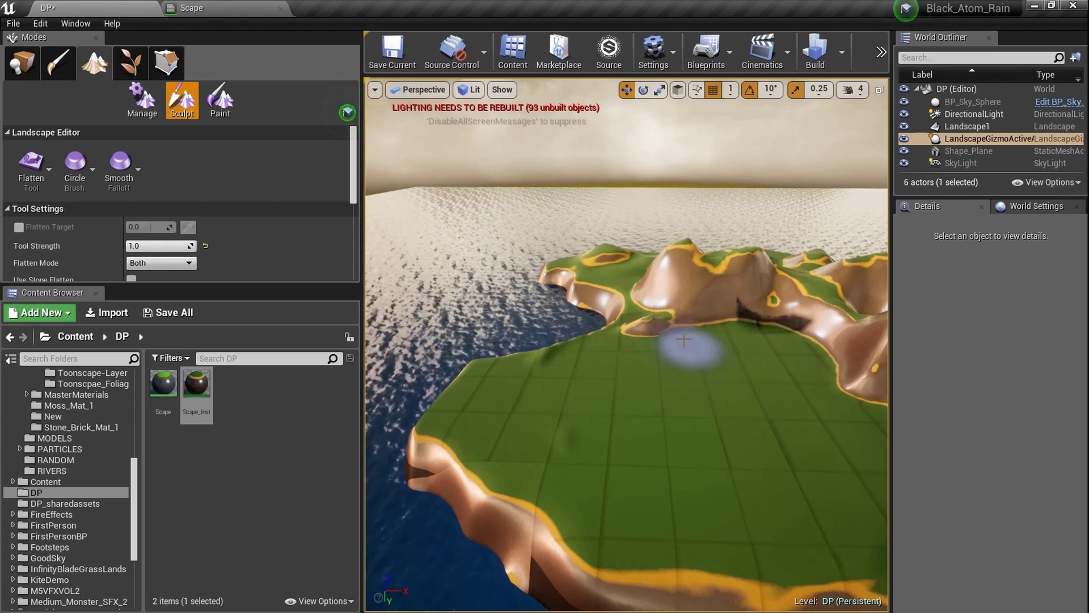
- Reselect the Sculpt tool and inspect the slope-based material on the reshaped terrain up close
mouse_move(824, 374)
right_down()
mouse_move(851, 334)
mouse_move(879, 320)
mouse_move(845, 317)
mouse_move(772, 343)
right_up()
click(220, 105)
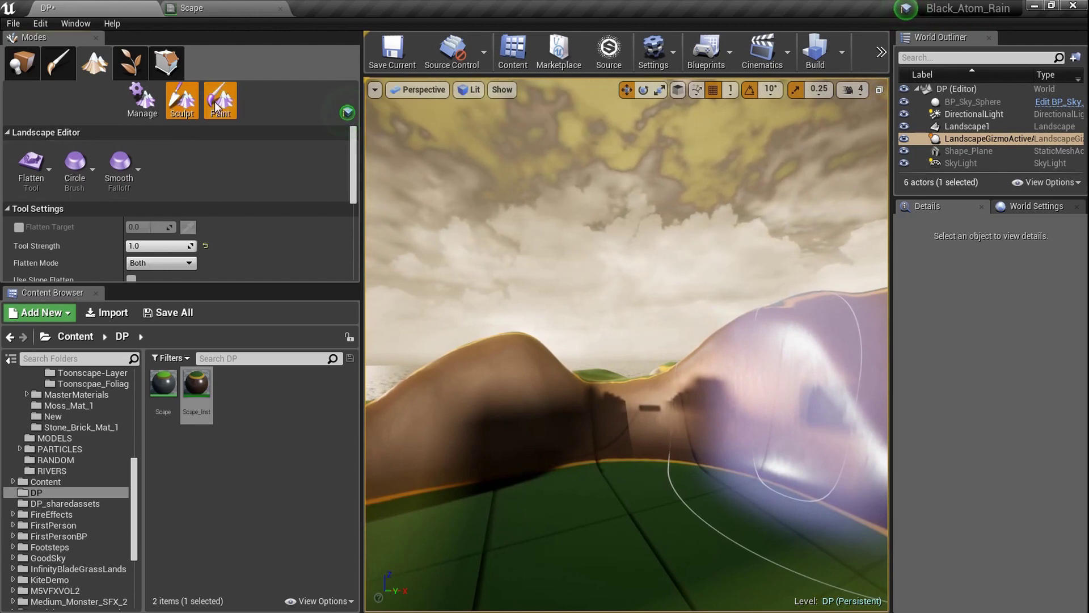
click(183, 104)
click(25, 174)
click(85, 142)
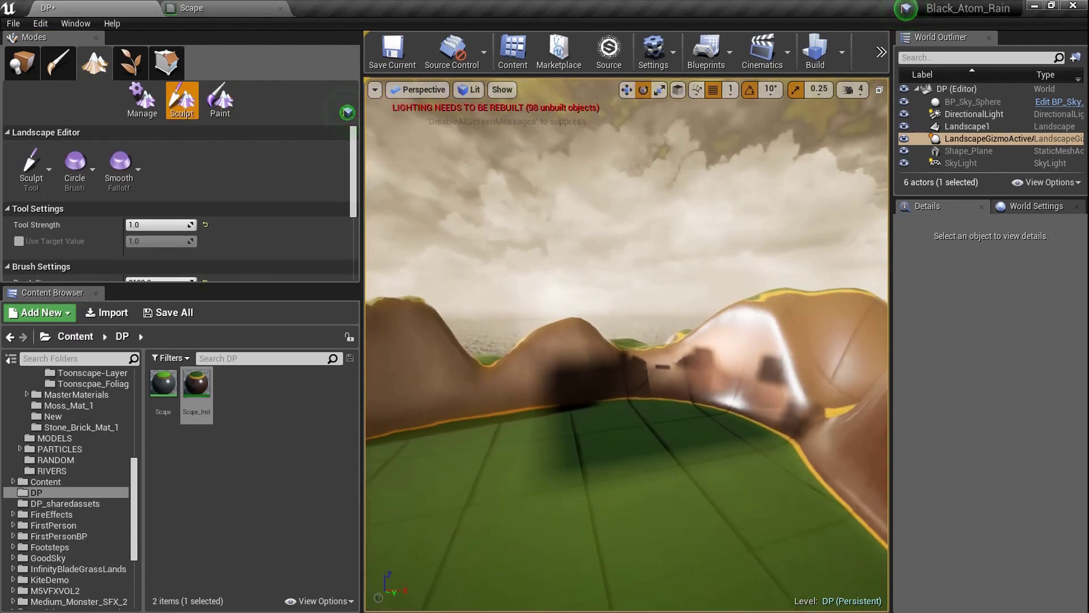
right_drag(626, 345, 613, 391)
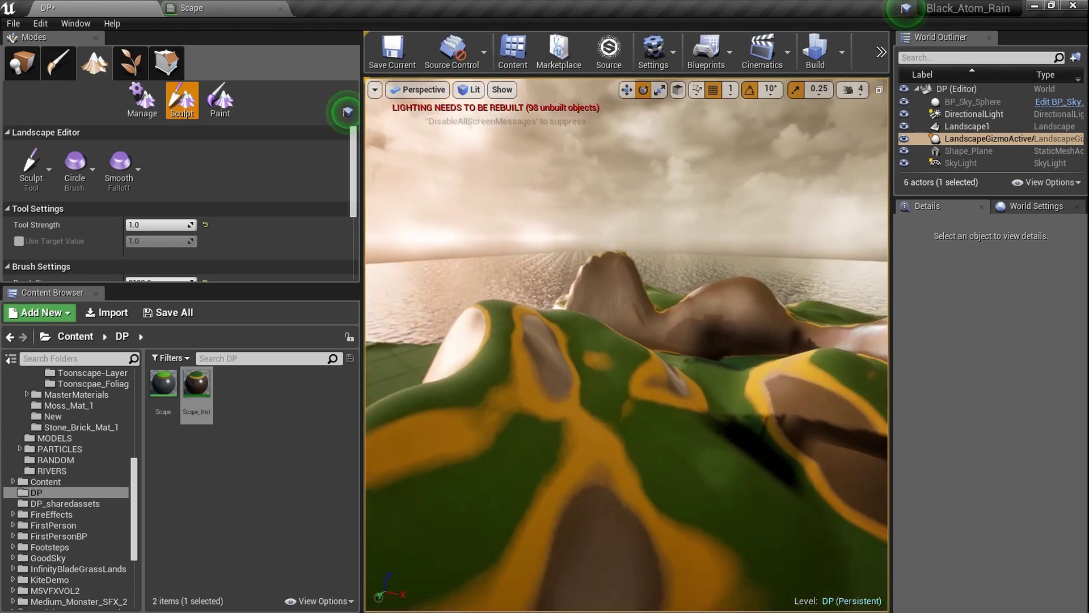
- Switch from landscape sculpting to Place mode and show the valley between the sculpted hills in a full-screen viewport
mouse_move(739, 502)
right_down()
mouse_move(785, 500)
mouse_move(739, 502)
right_up()
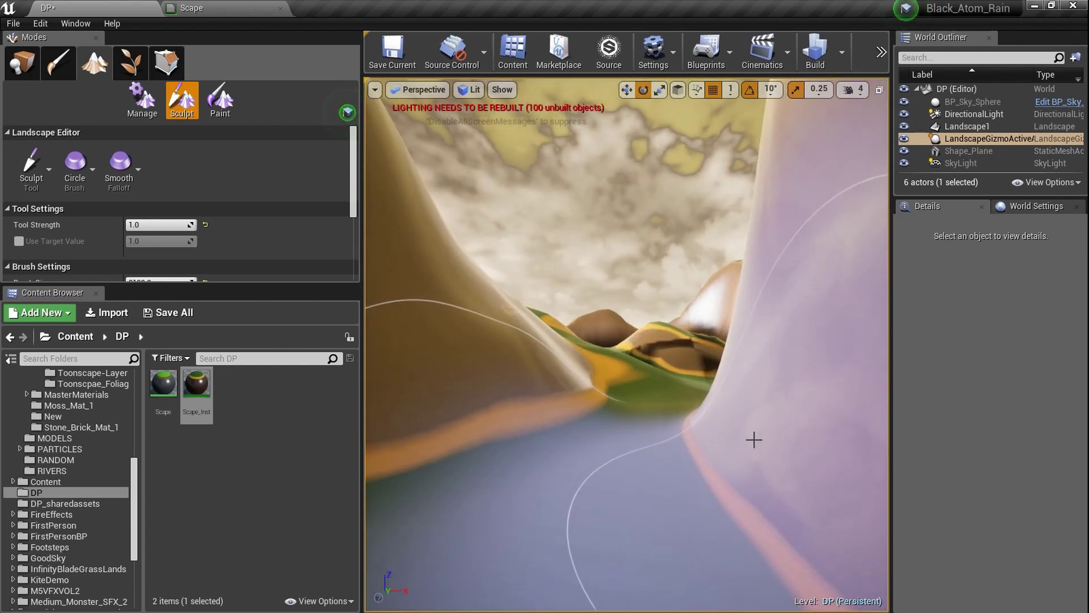
key(F11)
right_click(750, 439)
right_drag(671, 389, 668, 386)
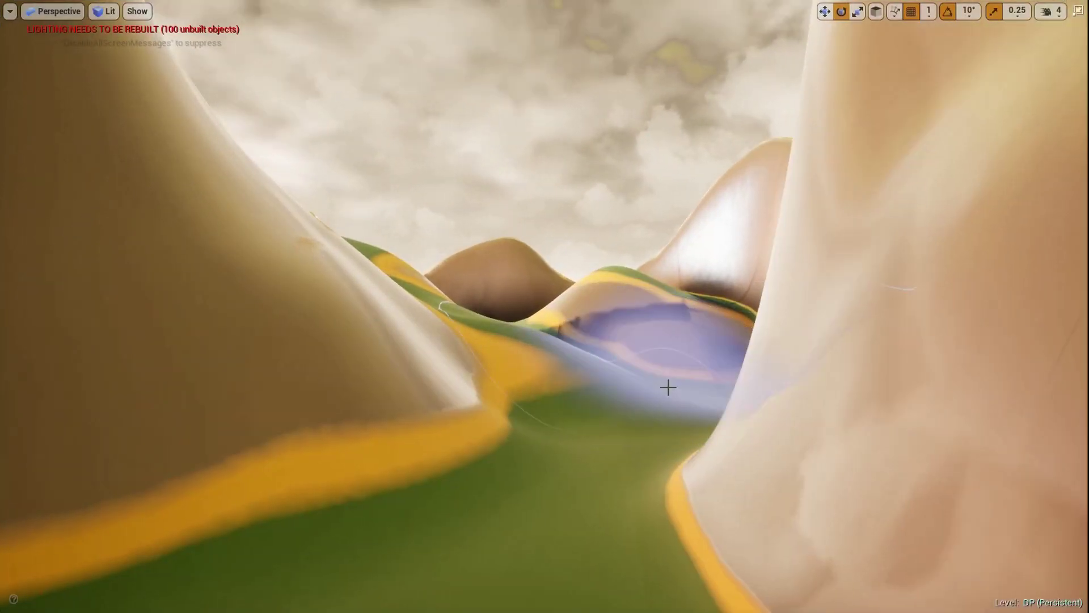
key(F11)
click(17, 63)
key(F11)
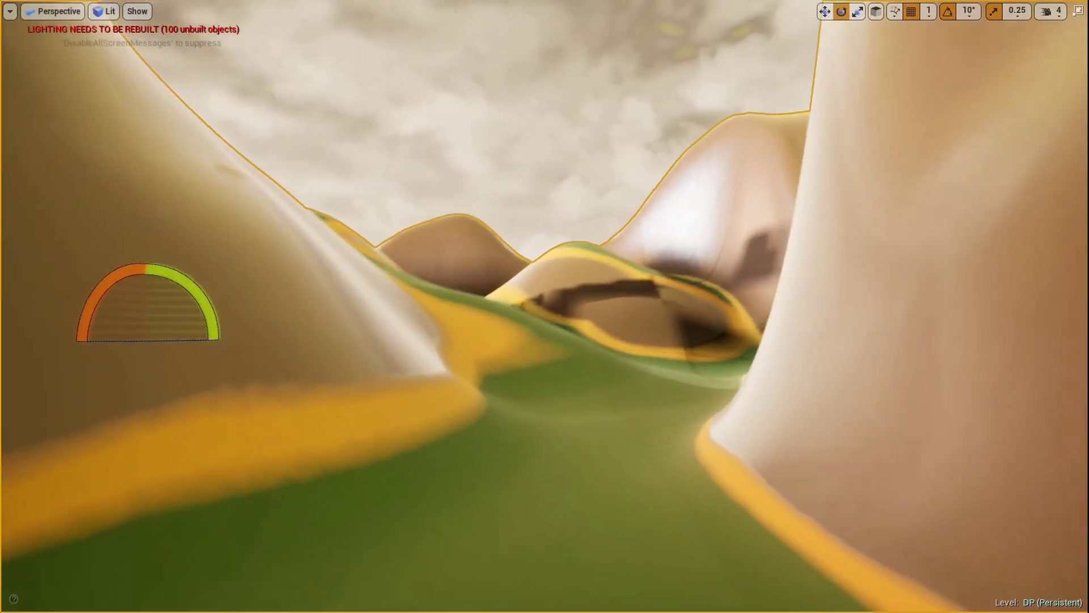
- Inspect the grass, dirt and rock blending on the surrounding hills in a full-screen game view
right_drag(669, 445, 630, 441)
key(g)
key(g)
key(w)
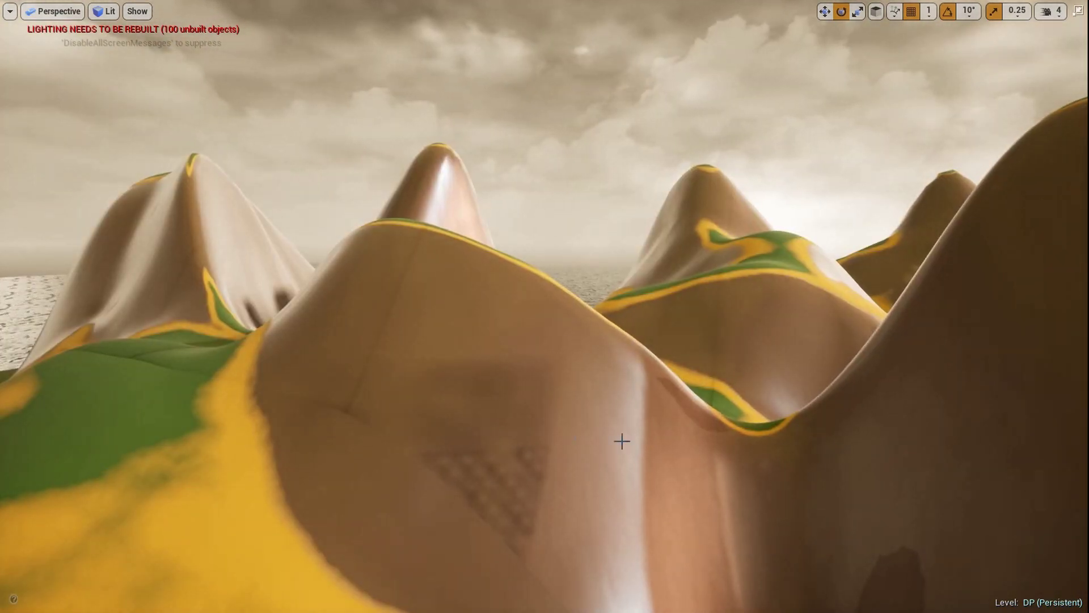
key(F11)
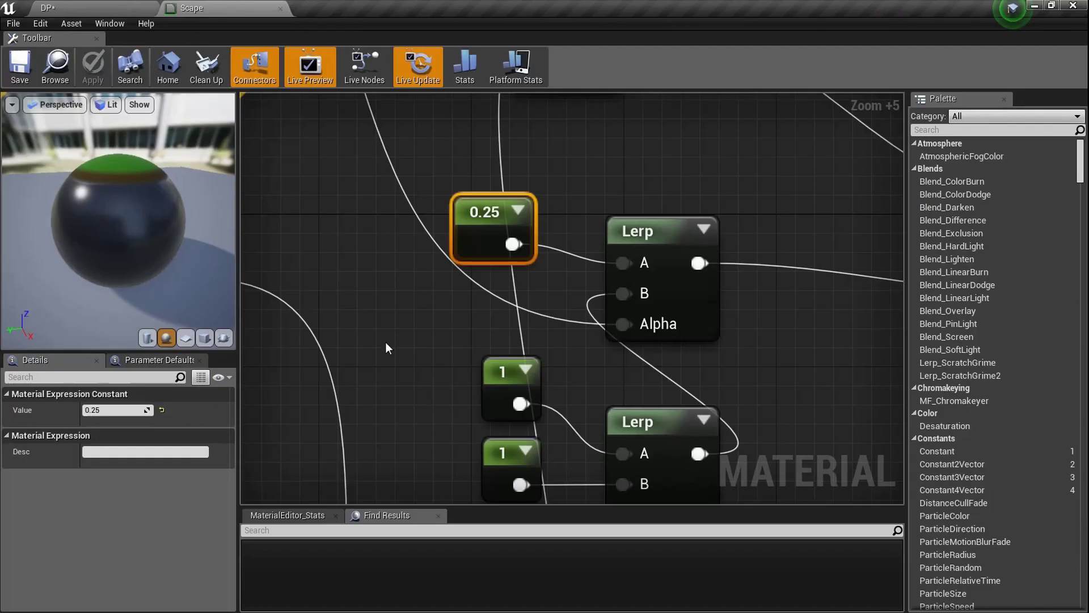
- Review the Scape material's node graph, including the WorldAlignedBlend nodes, colour layers, Lerps and roughness constants, and check the preview sphere
scroll(389, 345, down, 6)
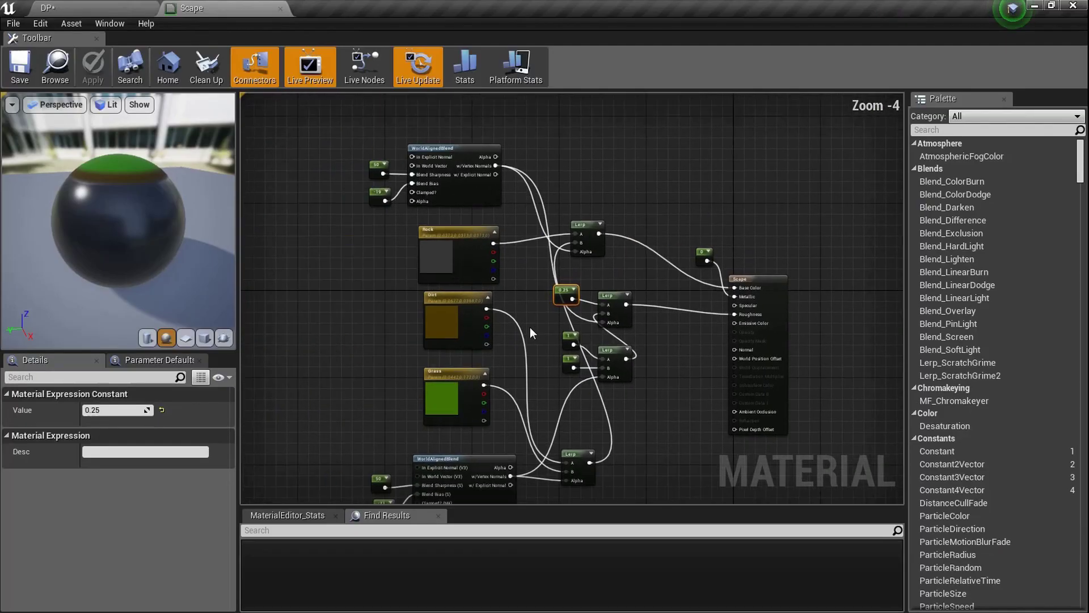
scroll(530, 332, down, 2)
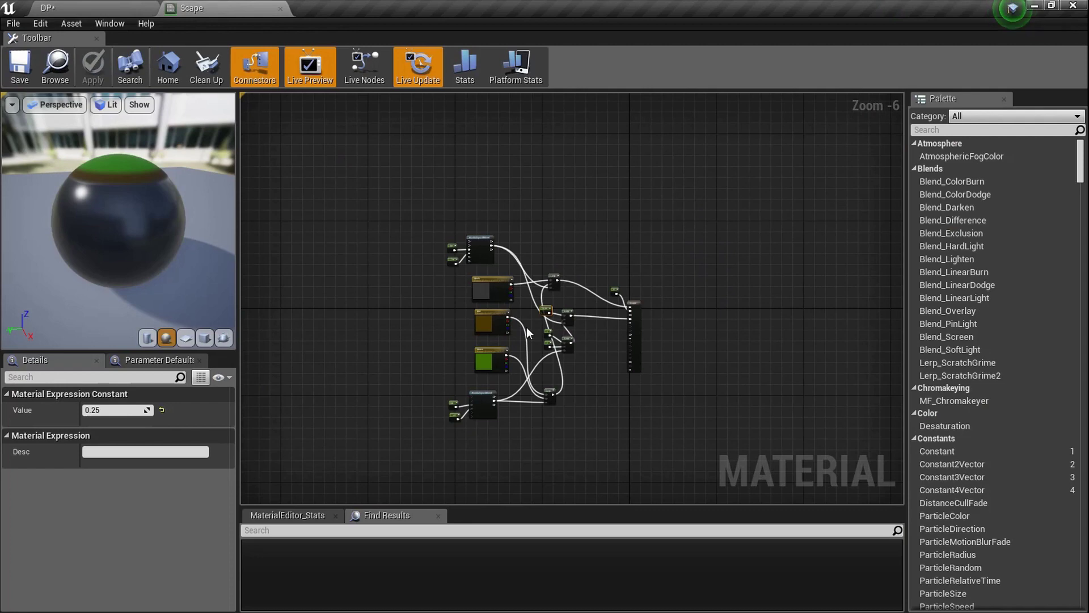
scroll(527, 329, up, 4)
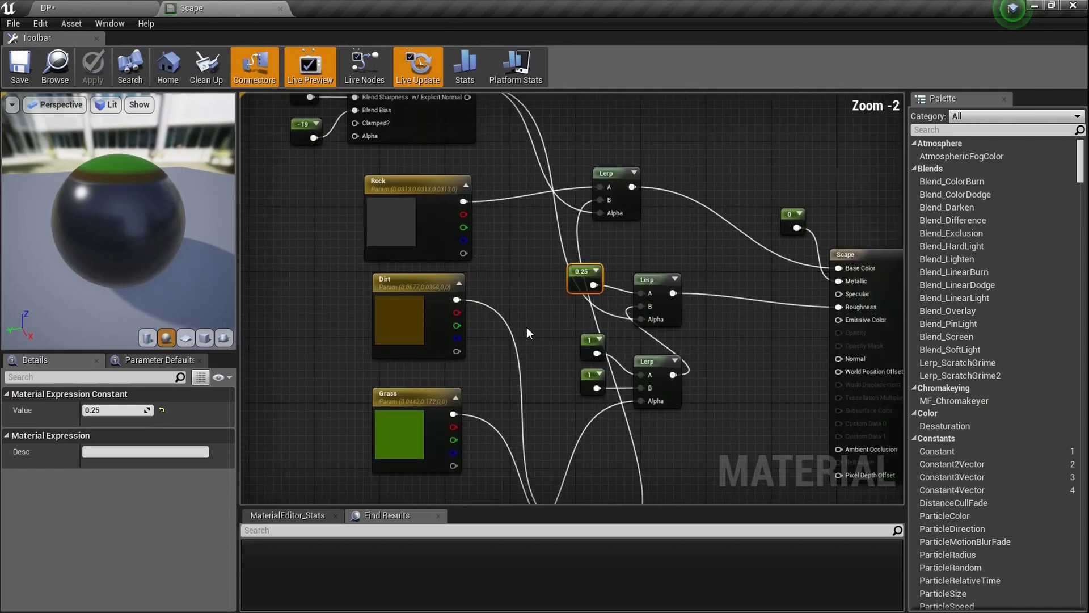
scroll(527, 329, down, 2)
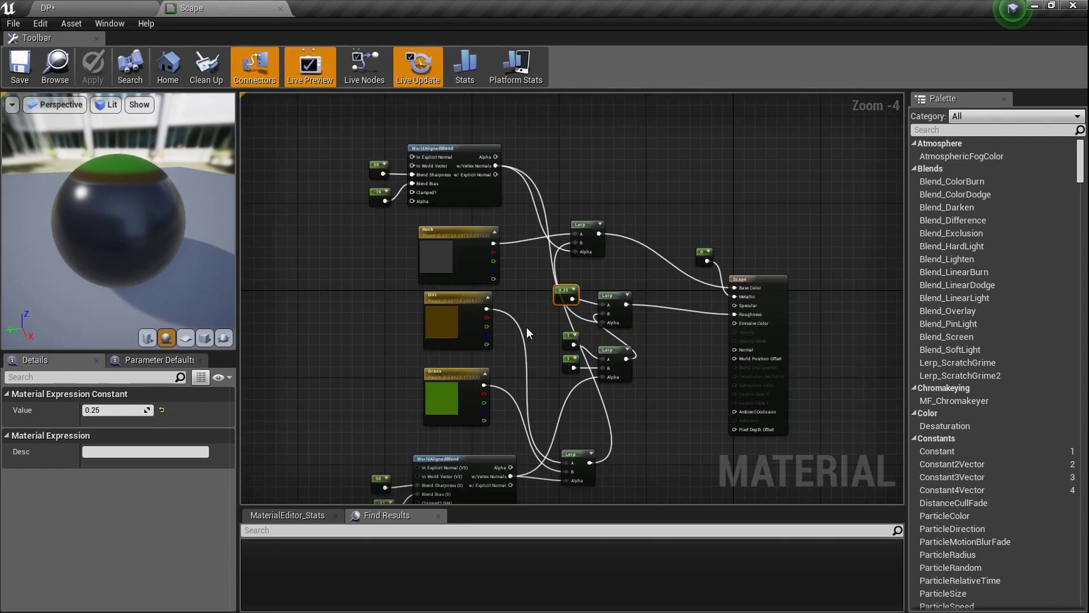
scroll(526, 327, down, 1)
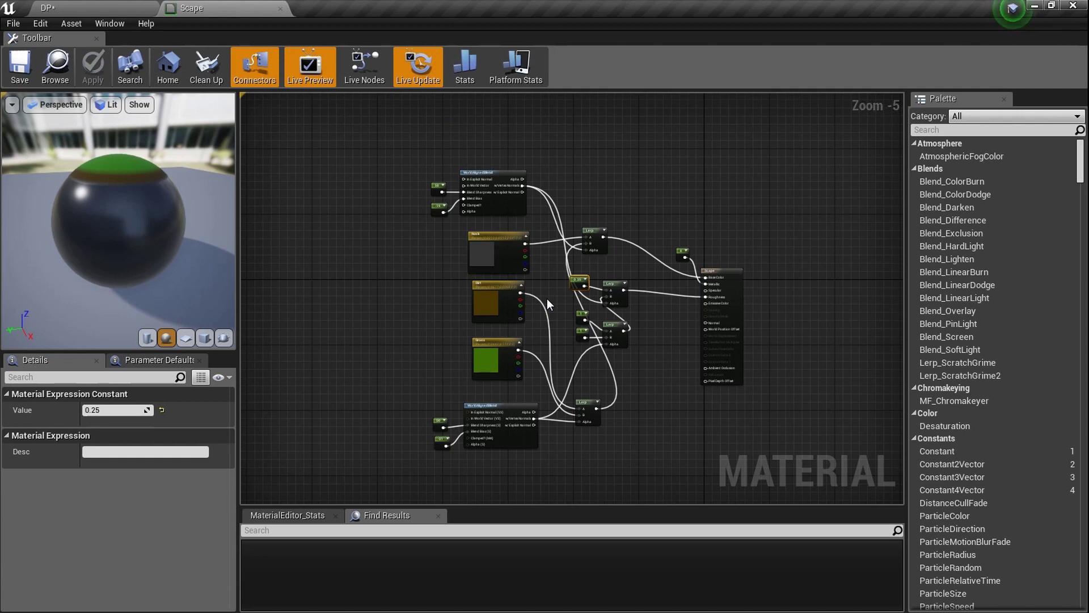
scroll(536, 312, up, 2)
right_drag(537, 312, 474, 329)
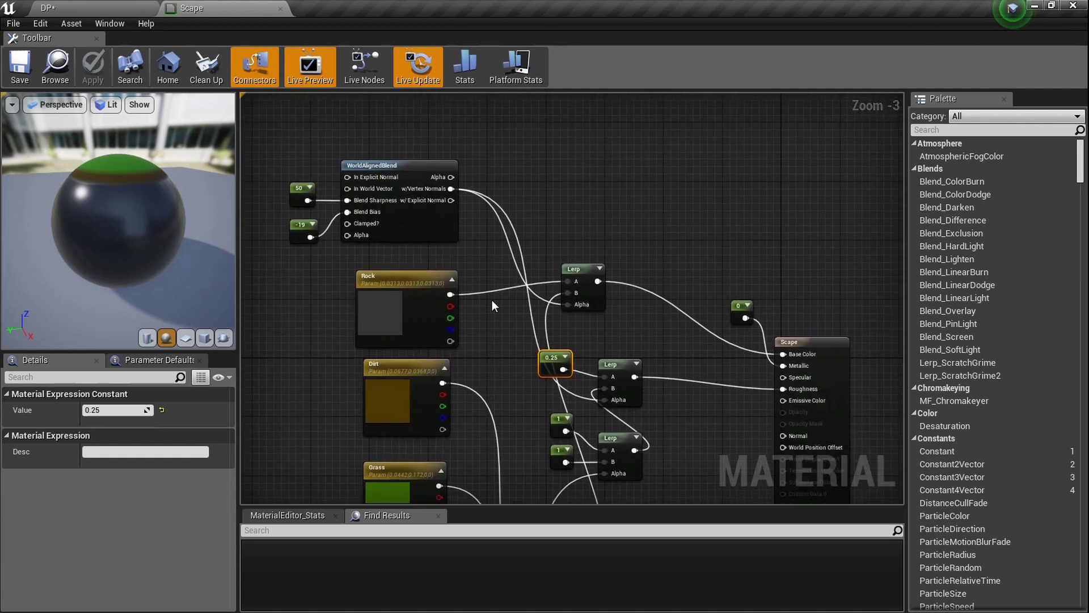
drag(33, 219, 139, 228)
scroll(428, 264, down, 3)
right_drag(432, 297, 499, 281)
scroll(497, 281, up, 4)
right_drag(588, 274, 540, 275)
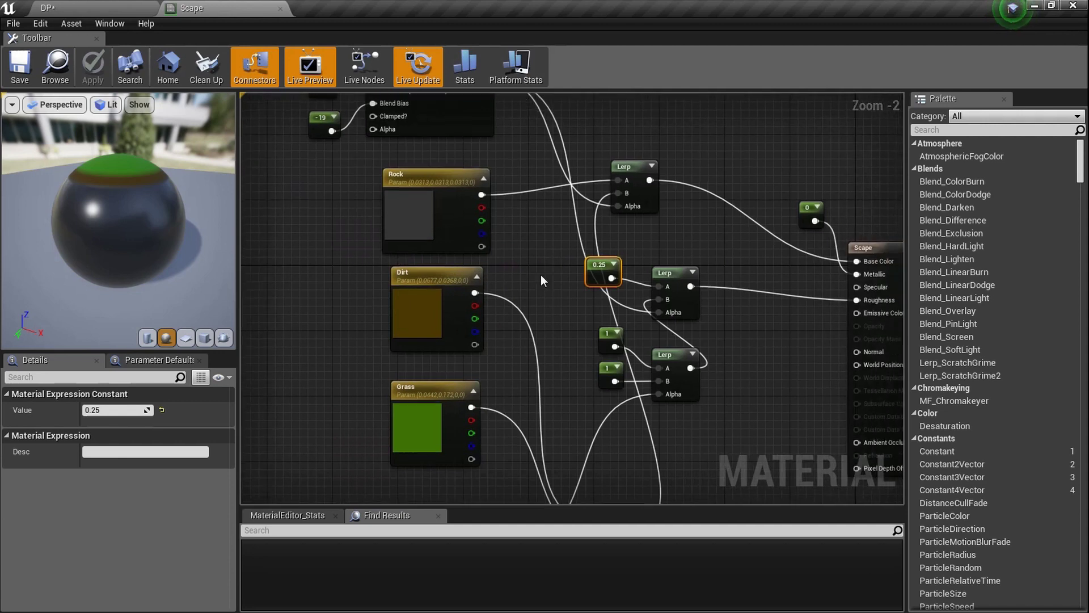
scroll(541, 275, down, 2)
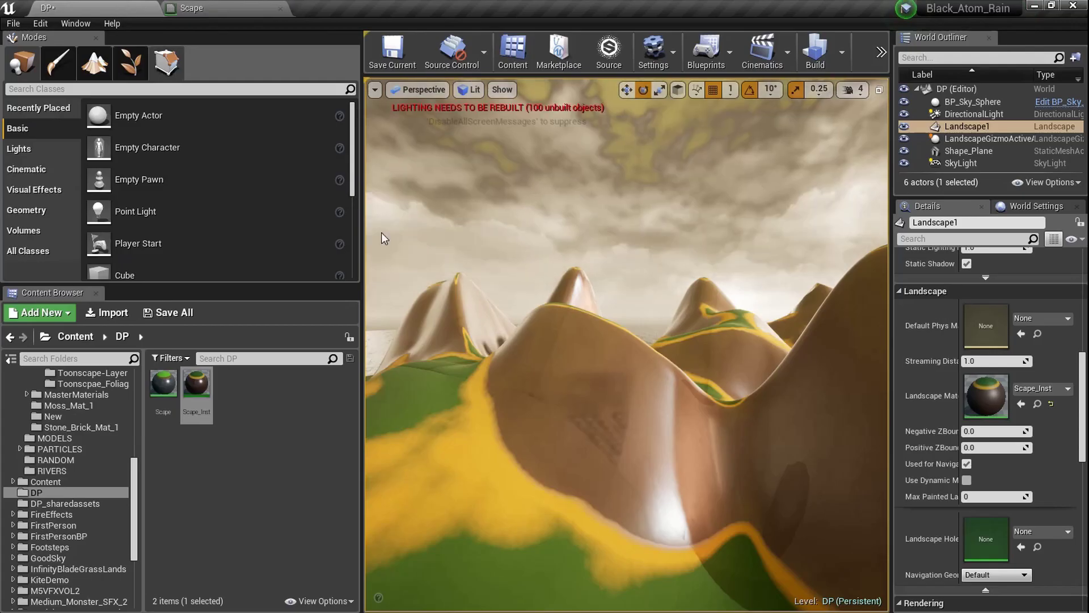
- Return to the DP level, pull back from the hills and show the viewport full-screen
click(125, 7)
key(w)
mouse_move(627, 344)
right_down()
mouse_move(604, 344)
mouse_move(650, 344)
mouse_move(635, 340)
right_up()
key(s)
right_drag(531, 332, 599, 319)
key(F11)
- Fly around the island and examine the finished slope-based material on its hills, flat ground and shoreline from several sides
key(s)
key(s)
key(w)
key(a)
key(s)
key(d)
key(q)
key(w)
key(e)
key(a)
key(s)
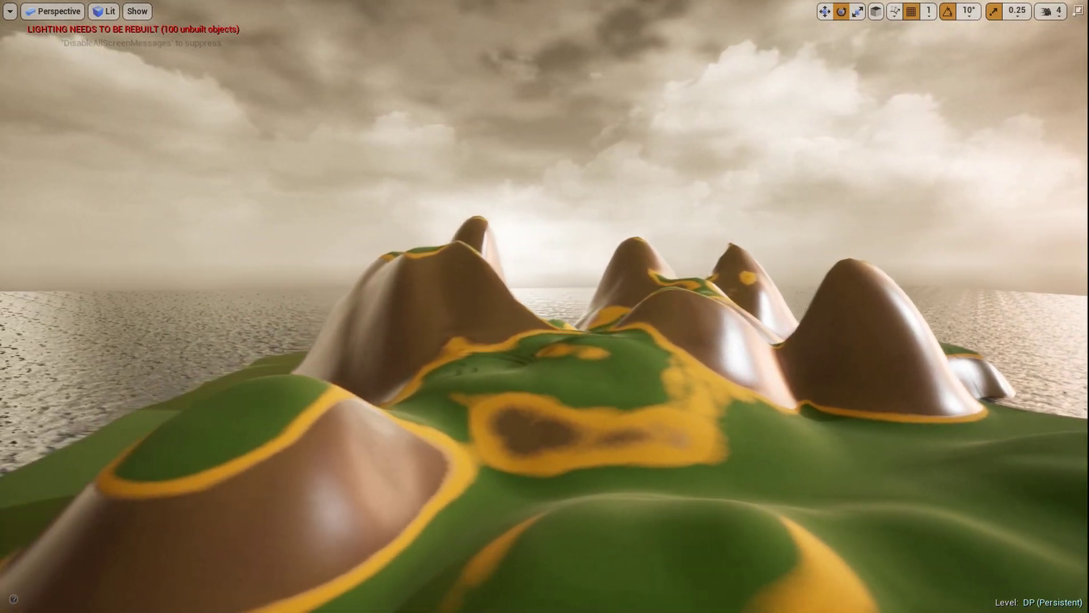
key(a)
key(e)
right_drag(599, 319, 637, 317)
mouse_move(534, 347)
right_down()
mouse_move(533, 365)
mouse_move(504, 380)
mouse_move(539, 375)
mouse_move(516, 372)
mouse_move(533, 366)
right_up()
key(d)
key(w)
mouse_move(528, 328)
right_down()
mouse_move(508, 344)
mouse_move(529, 338)
mouse_move(521, 347)
mouse_move(502, 341)
mouse_move(527, 323)
right_up()
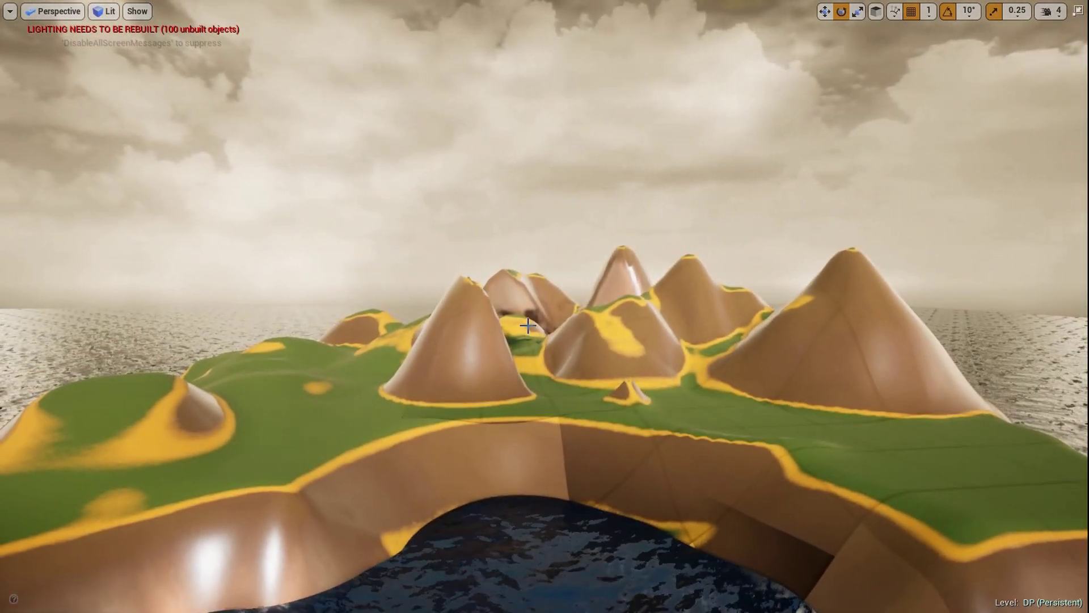